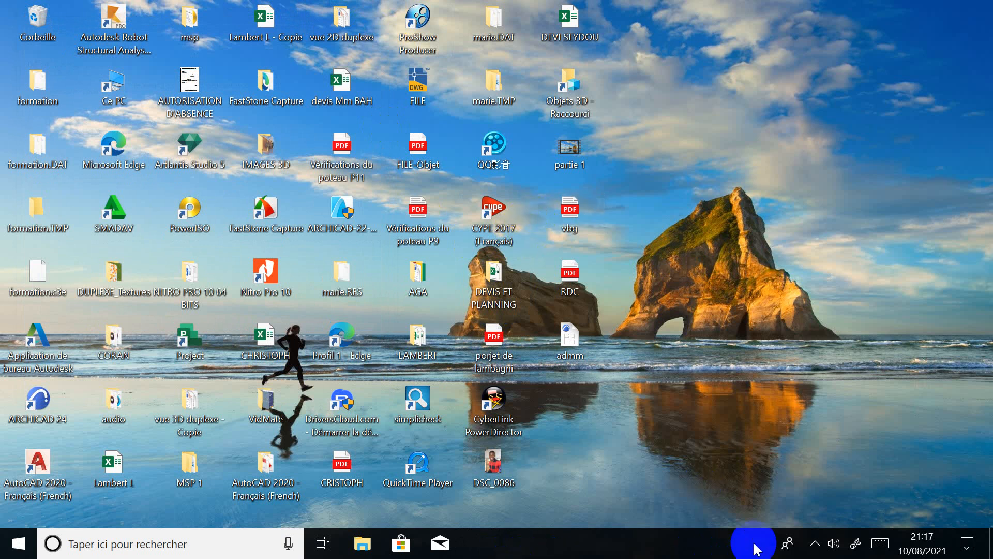
{"action": "left_click", "coordinate": [815, 543]}
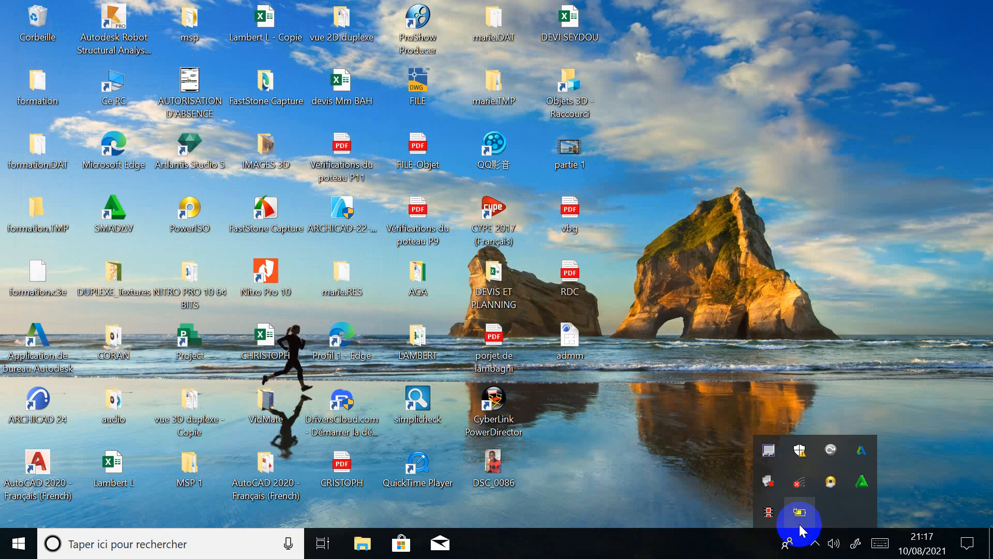
{"action": "left_click", "coordinate": [759, 515]}
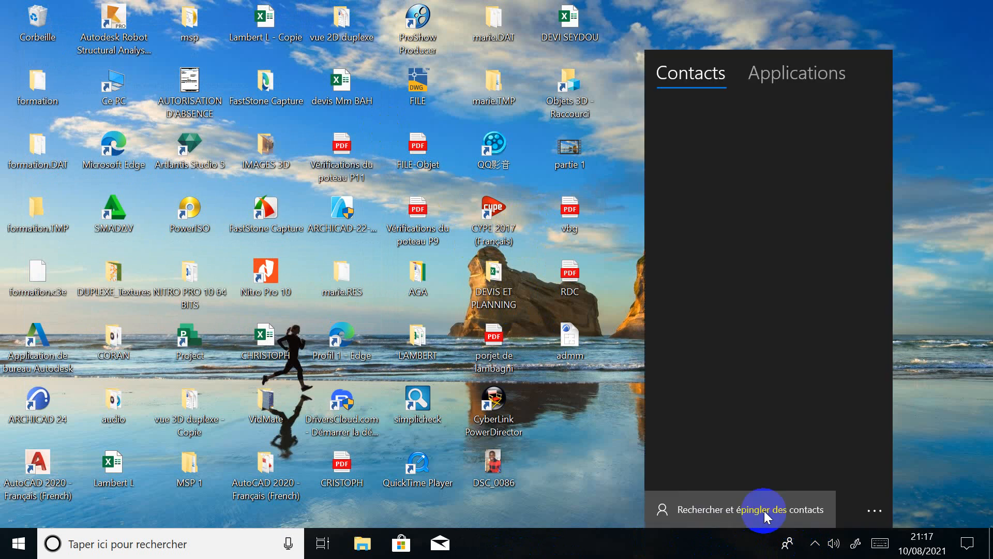
{"action": "left_click", "coordinate": [580, 443]}
{"action": "left_click", "coordinate": [669, 486]}
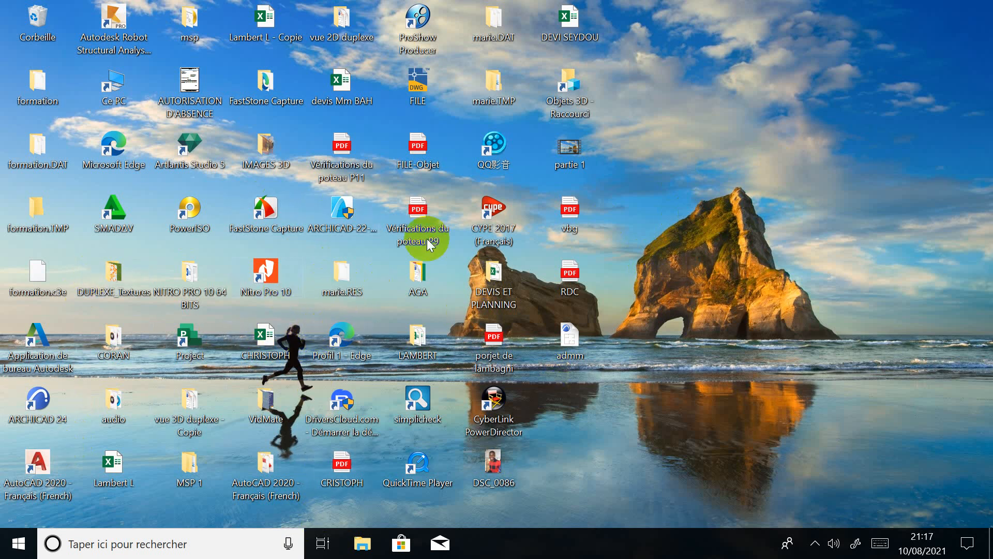
Step: Launch CYPECAD from CYPE 2017, open the recent project formation.c3e from the Desktop's formation folder, and switch to column entry (Entrée de poteaux)
{"action": "left_click", "coordinate": [513, 219]}
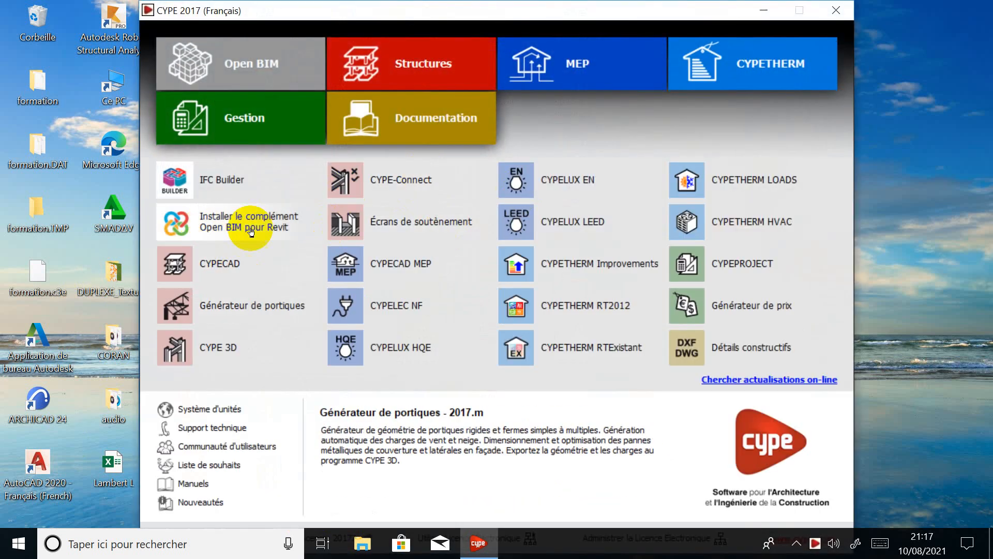
{"action": "left_click", "coordinate": [213, 267]}
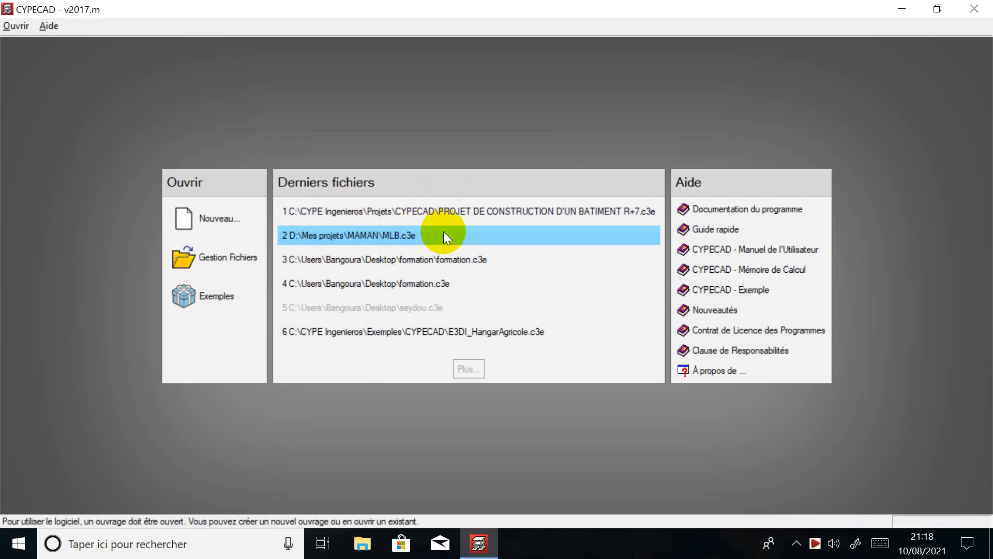
{"action": "left_click", "coordinate": [383, 260]}
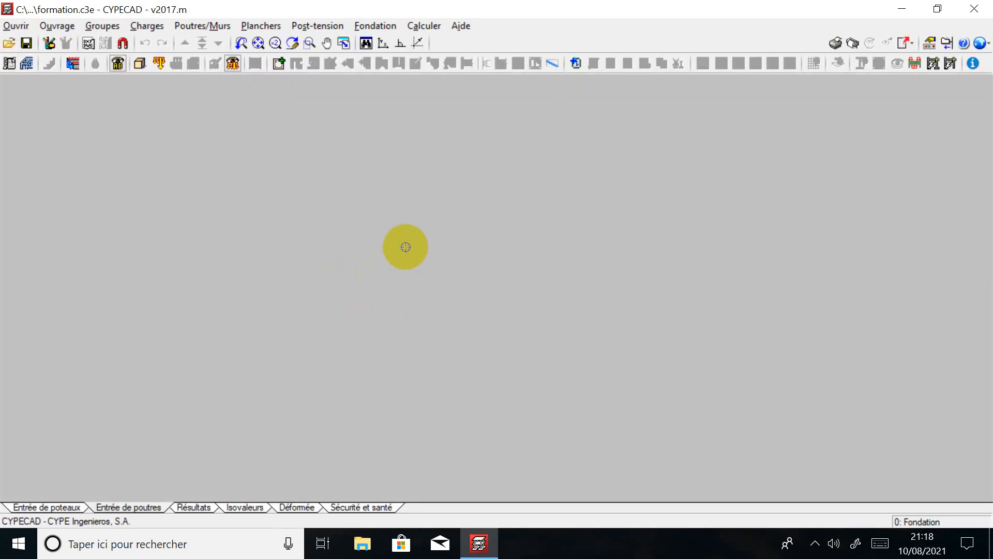
{"action": "left_click", "coordinate": [58, 507]}
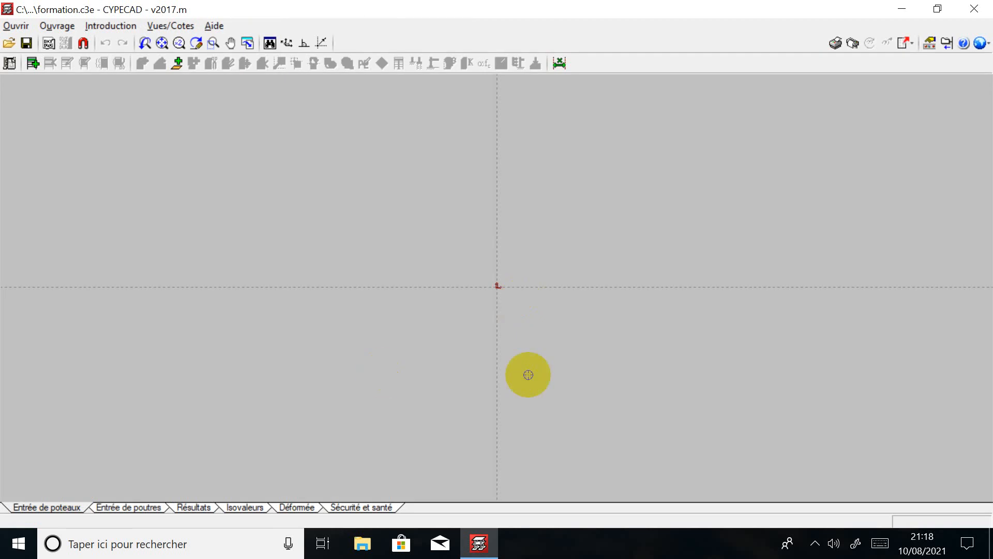
{"action": "scroll", "coordinate": [530, 309], "scroll_direction": "up", "scroll_amount": 5}
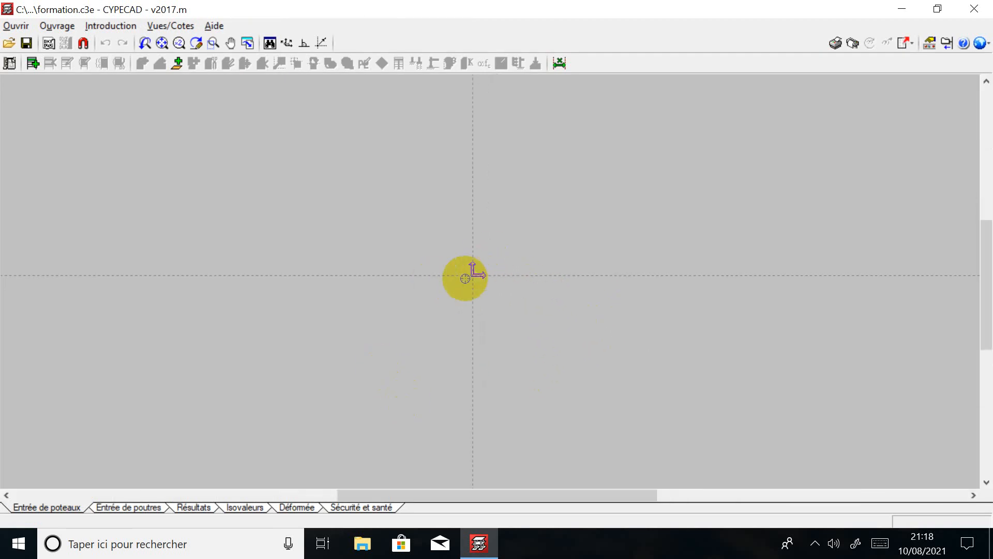
{"action": "scroll", "coordinate": [550, 272], "scroll_direction": "up", "scroll_amount": 6}
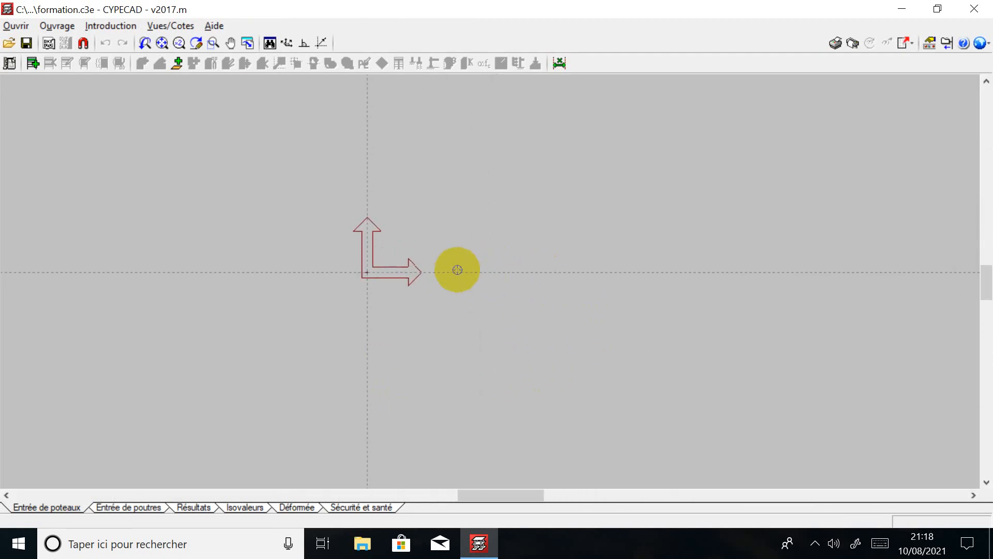
{"action": "scroll", "coordinate": [457, 269], "scroll_direction": "down", "scroll_amount": 8}
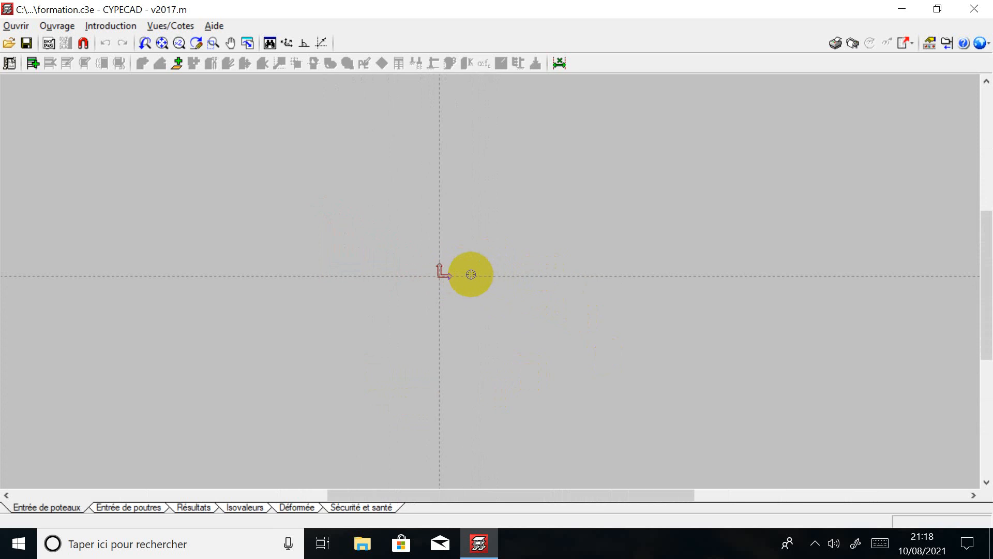
{"action": "scroll", "coordinate": [497, 272], "scroll_direction": "down", "scroll_amount": 5}
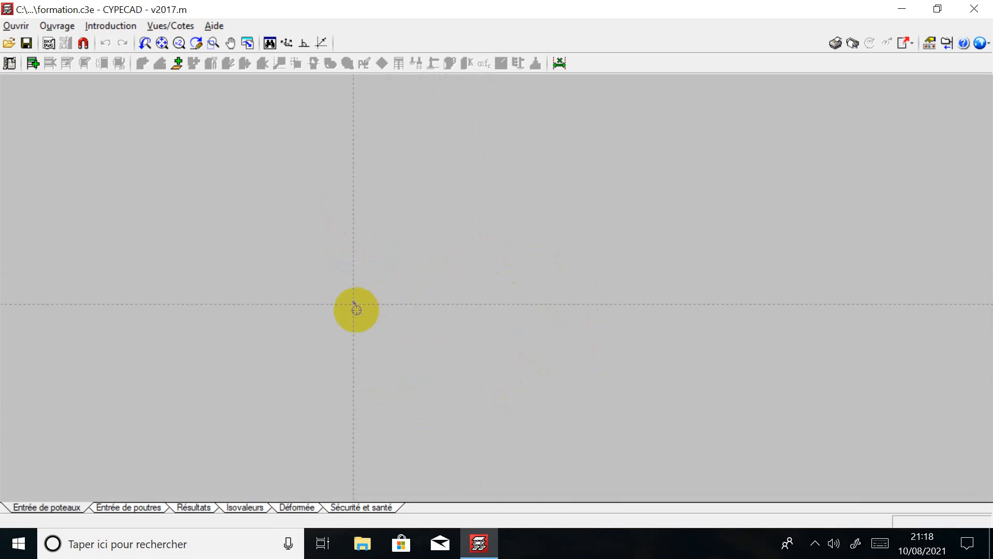
{"action": "scroll", "coordinate": [408, 300], "scroll_direction": "up", "scroll_amount": 4}
{"action": "middle_click_drag", "start_coordinate": [359, 307], "coordinate": [388, 287]}
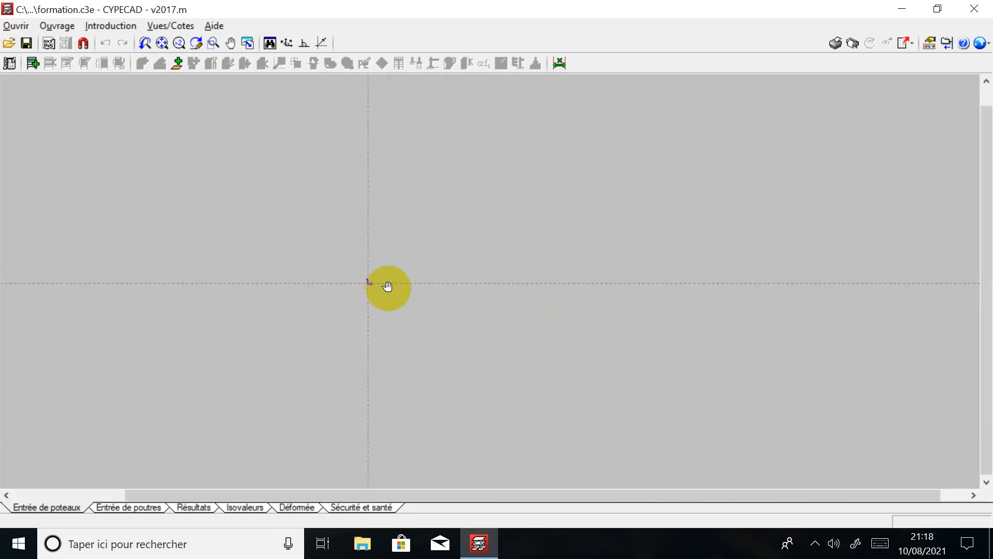
{"action": "scroll", "coordinate": [383, 292], "scroll_direction": "down", "scroll_amount": 4}
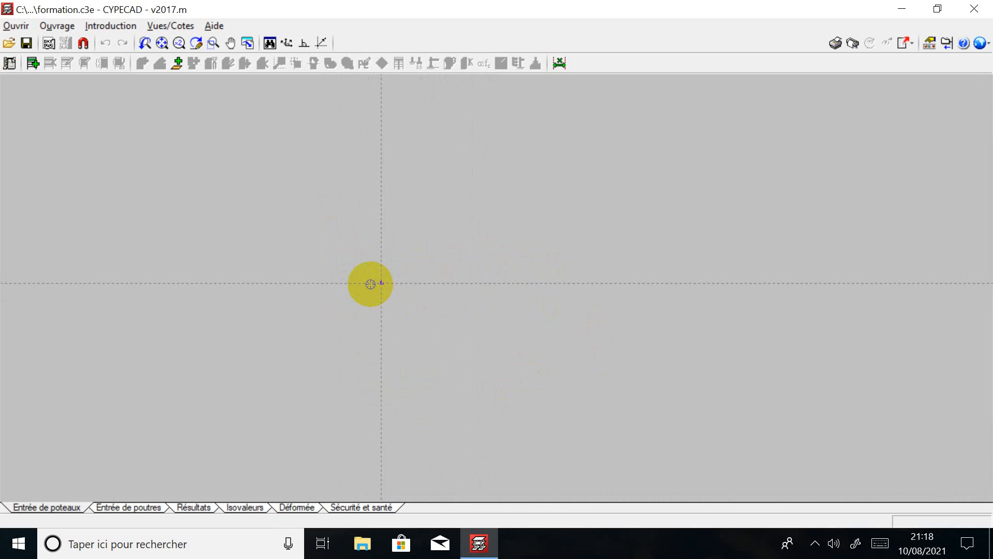
{"action": "scroll", "coordinate": [357, 264], "scroll_direction": "up", "scroll_amount": 3}
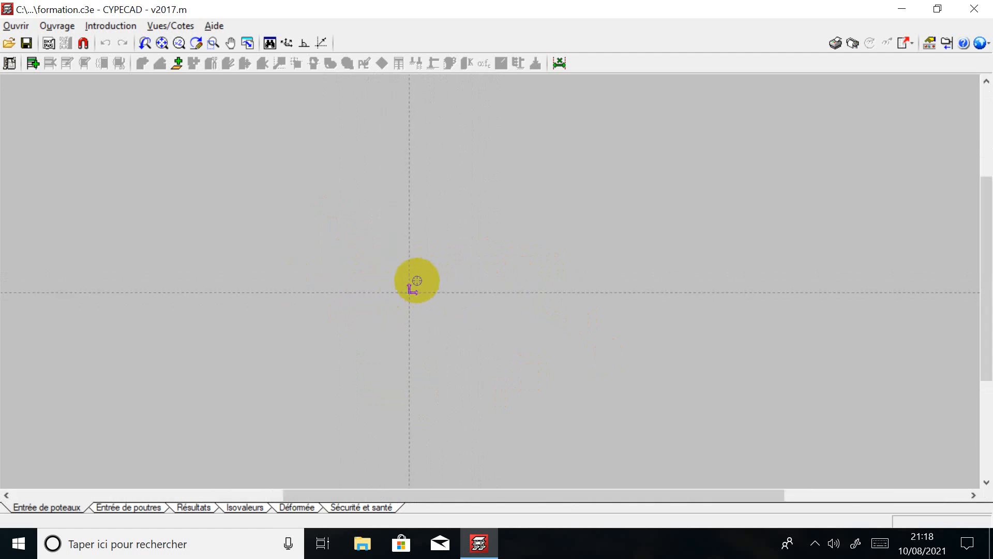
{"action": "scroll", "coordinate": [346, 245], "scroll_direction": "up", "scroll_amount": 1}
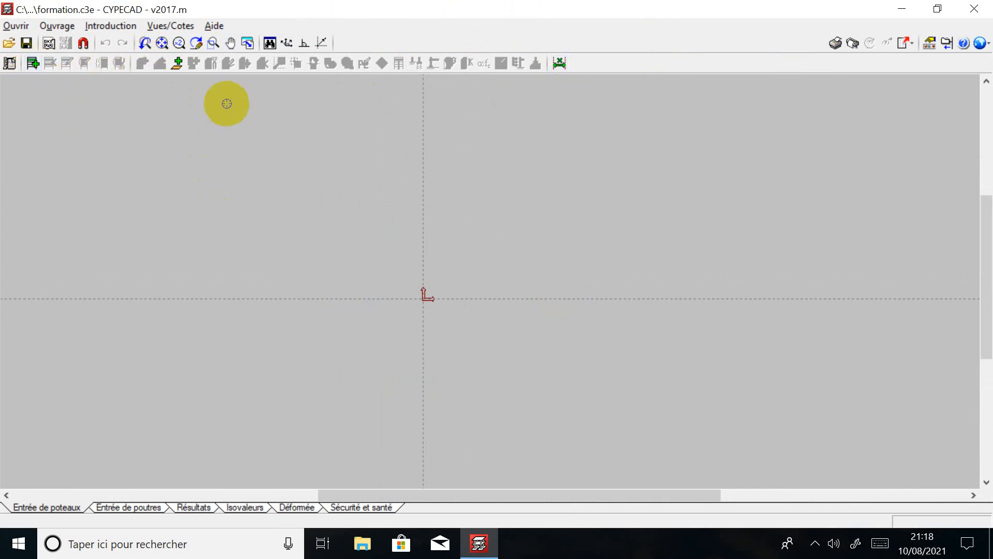
{"action": "left_click", "coordinate": [815, 545]}
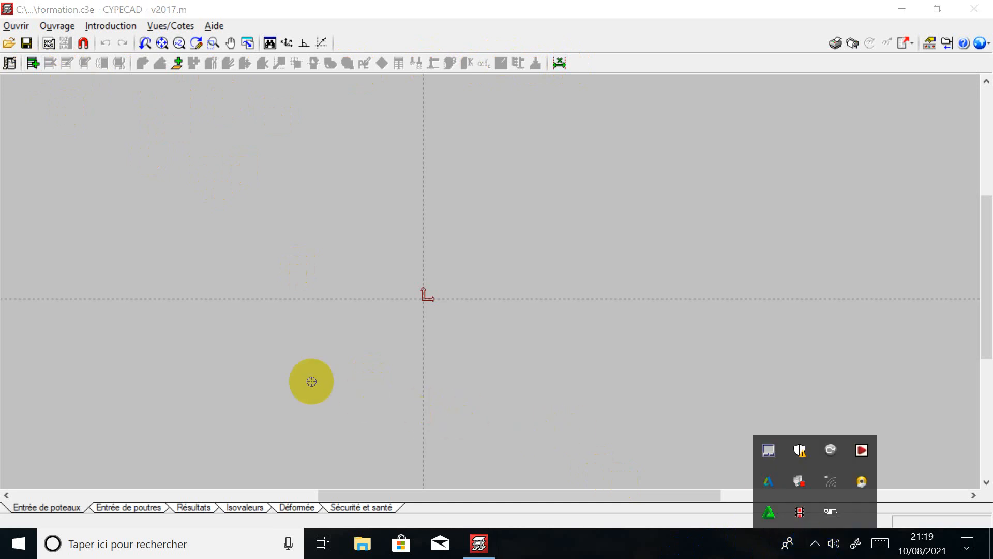
{"action": "left_click", "coordinate": [287, 372]}
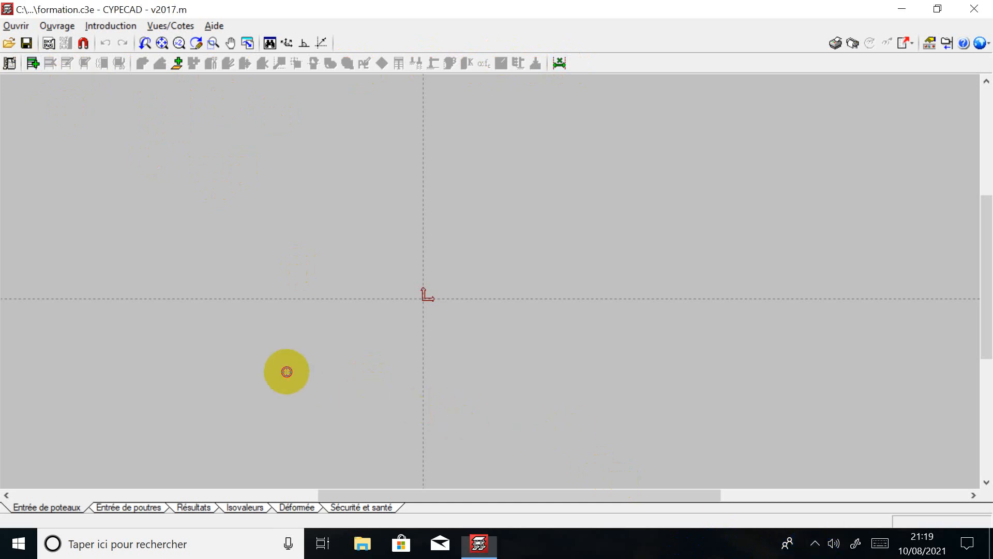
Step: Start inserting new levels as free levels (Libres) and set the number of levels to 8
{"action": "left_click", "coordinate": [31, 66]}
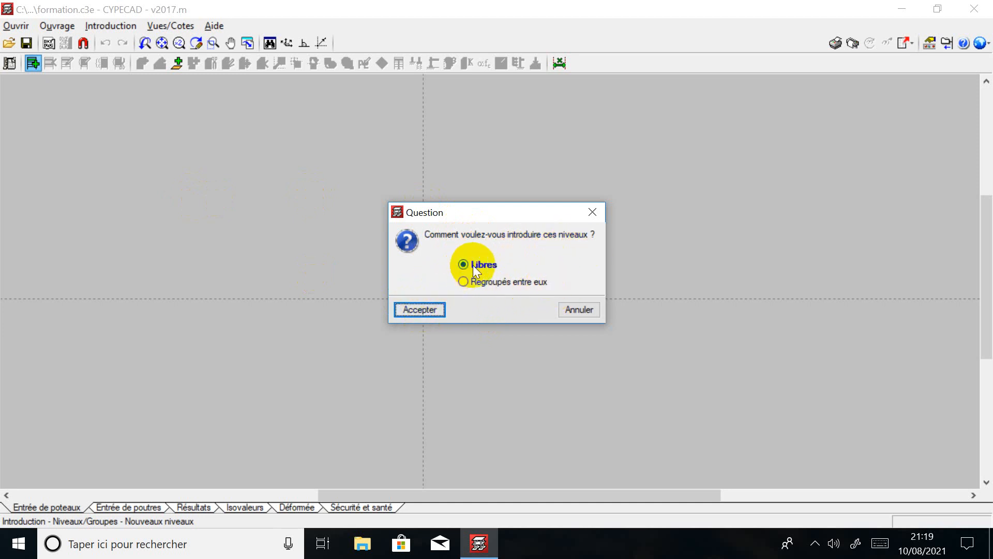
{"action": "left_click", "coordinate": [417, 310]}
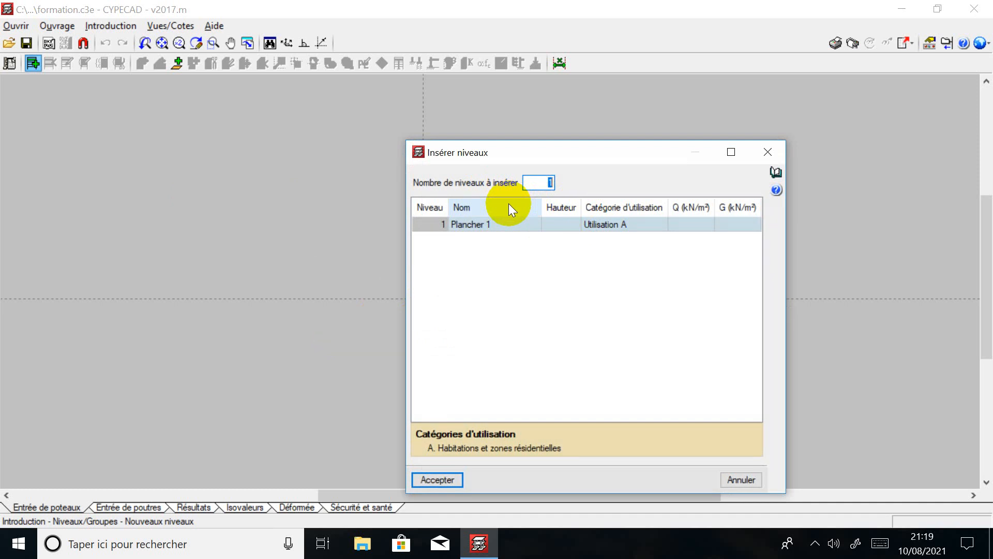
{"action": "type", "text": "8"}
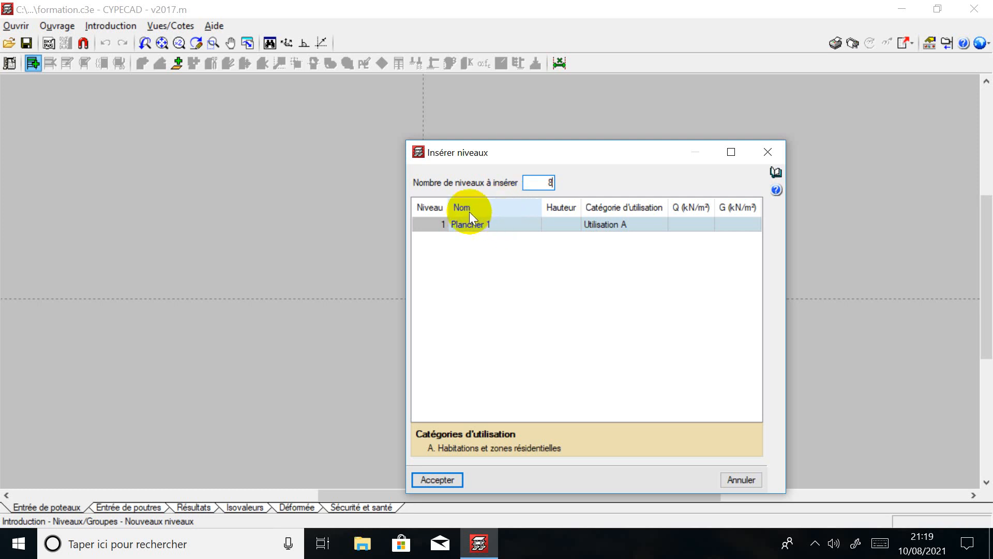
{"action": "left_click", "coordinate": [560, 222]}
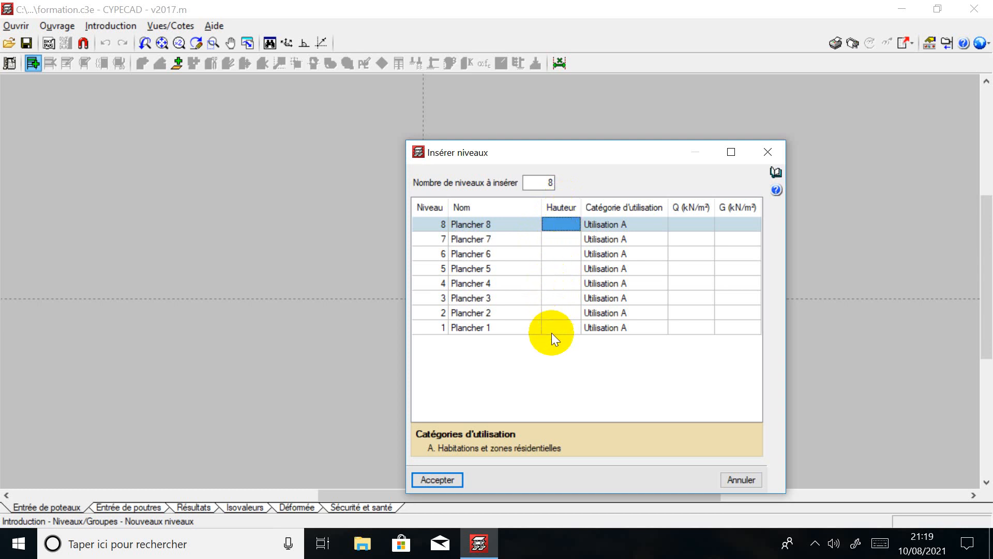
Step: Set the height of Plancher 1 to 2.00 and the heights of Plancher 2, 3 and 4 to 3.20
{"action": "left_click", "coordinate": [458, 327]}
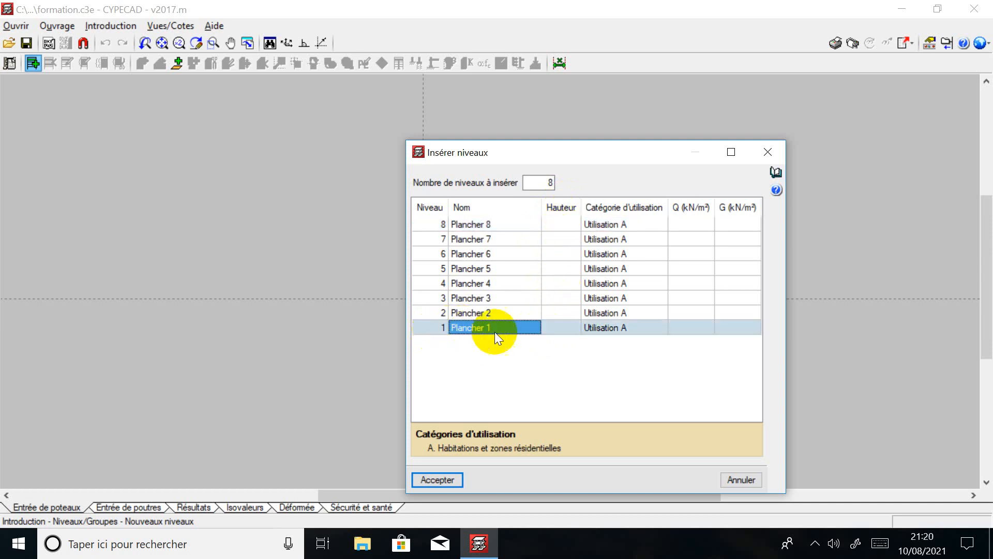
{"action": "left_click", "coordinate": [550, 329]}
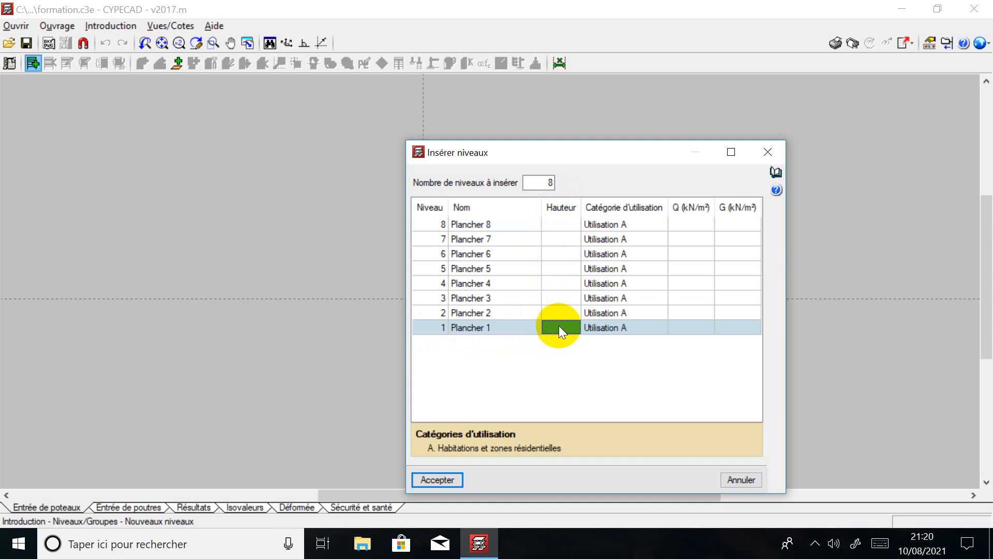
{"action": "left_click", "coordinate": [564, 313]}
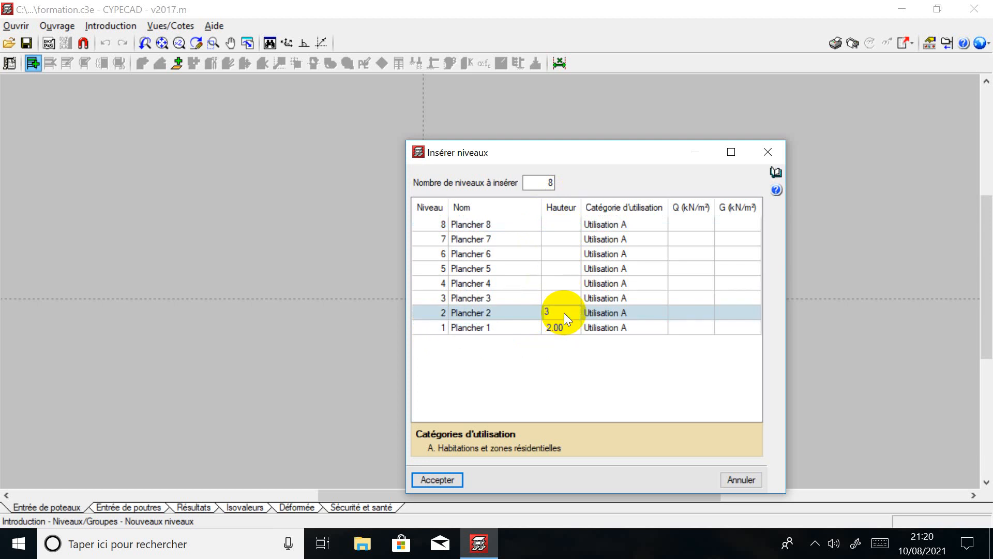
{"action": "type", "text": "3.20"}
{"action": "left_click", "coordinate": [558, 298]}
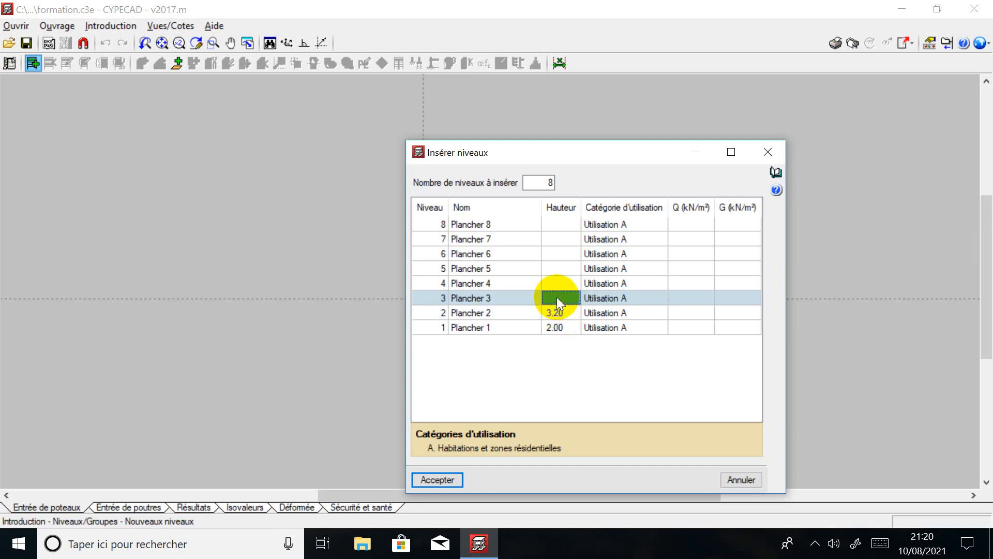
{"action": "type", "text": "3.20"}
{"action": "left_click", "coordinate": [568, 284]}
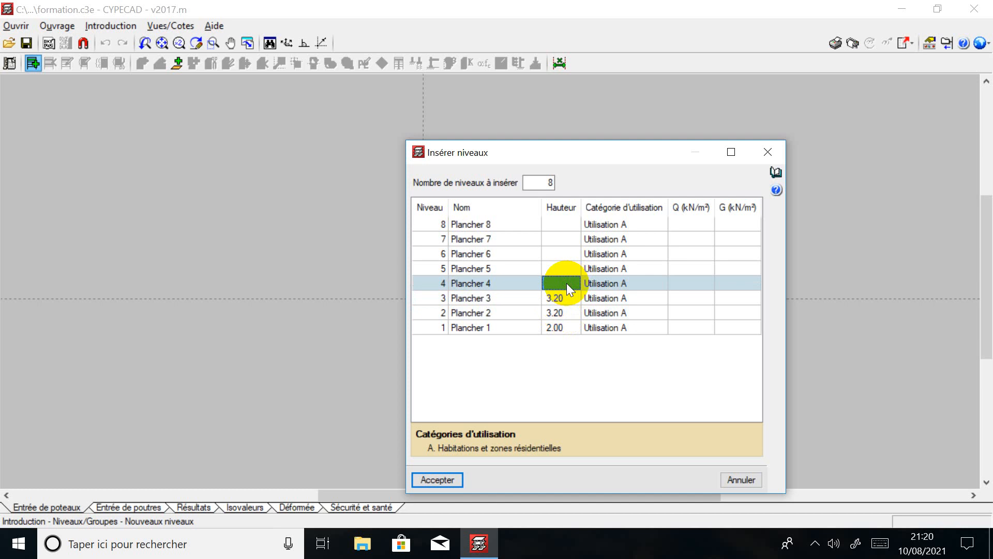
{"action": "type", "text": "20"}
Step: Set the heights of Plancher 5, 6, 7 and 8 to 3.00
{"action": "left_click", "coordinate": [557, 266]}
{"action": "type", "text": "3"}
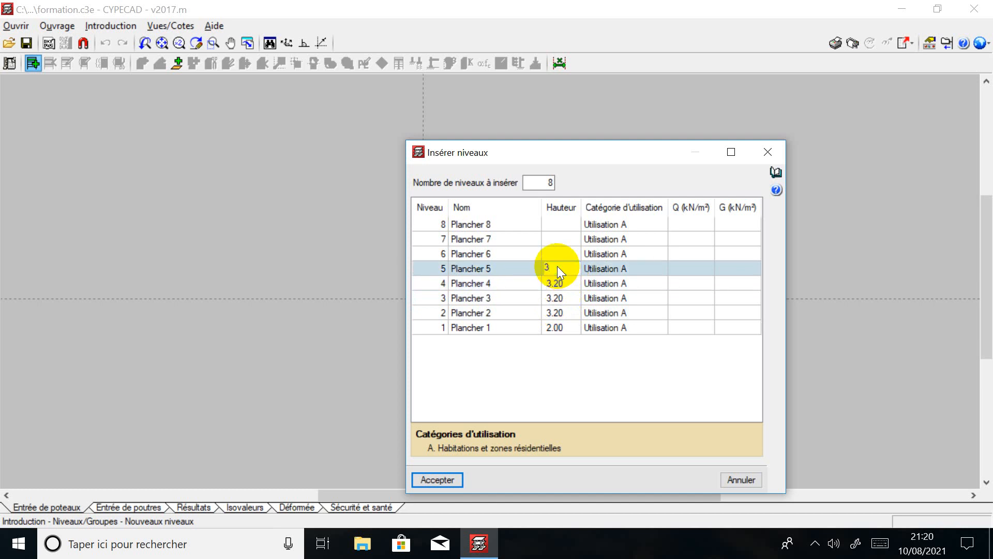
{"action": "left_click", "coordinate": [551, 224]}
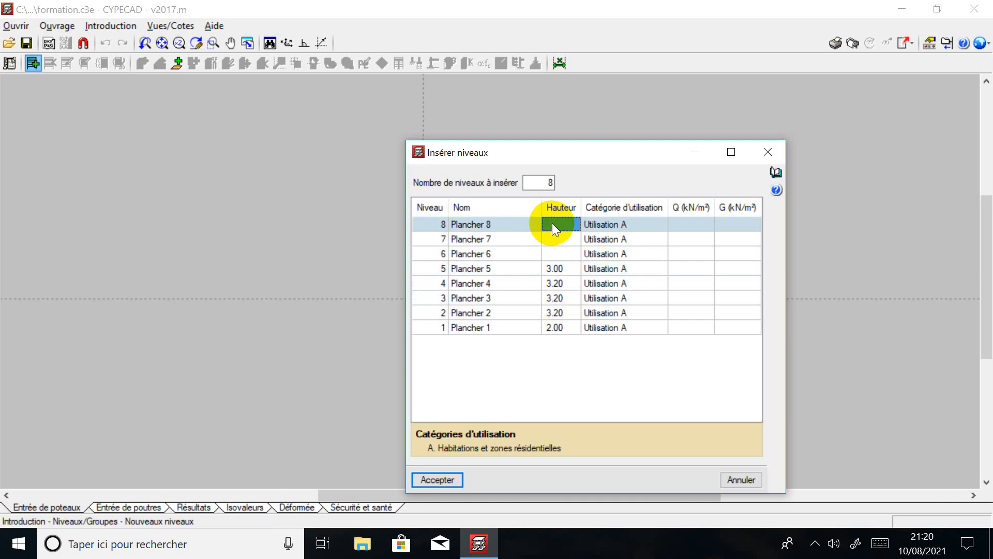
{"action": "left_click", "coordinate": [550, 239]}
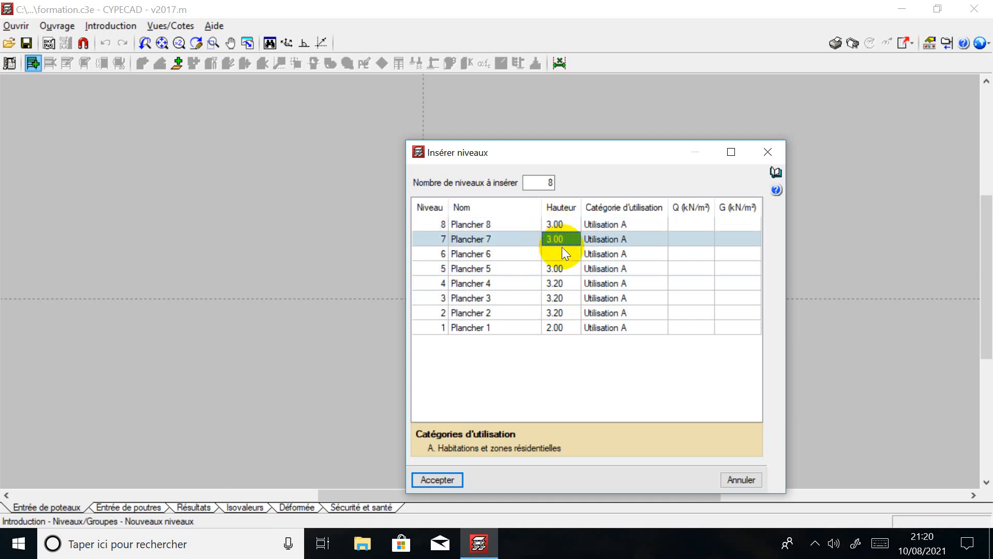
{"action": "left_click", "coordinate": [563, 253]}
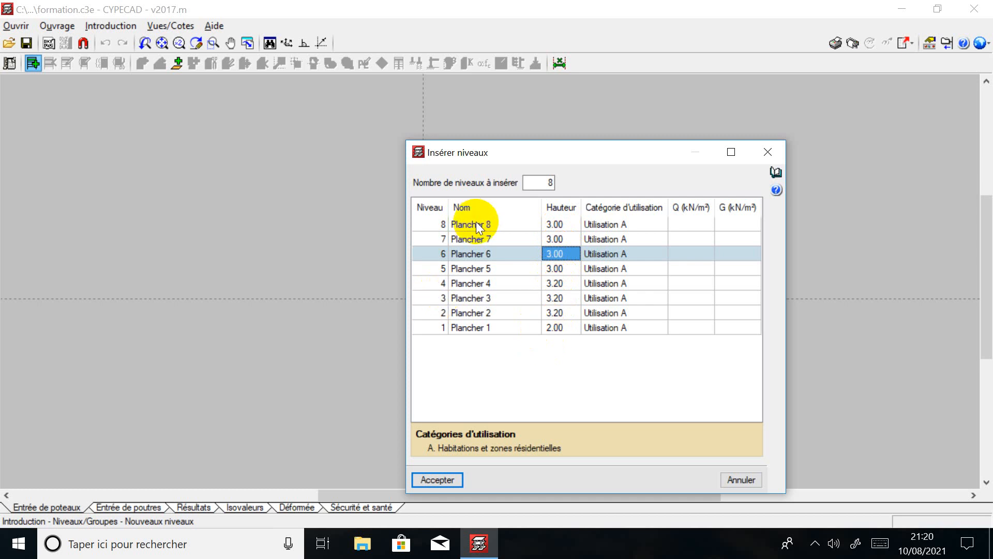
Step: Rename level 1, Plancher 1, as PB RDC
{"action": "left_click", "coordinate": [489, 327]}
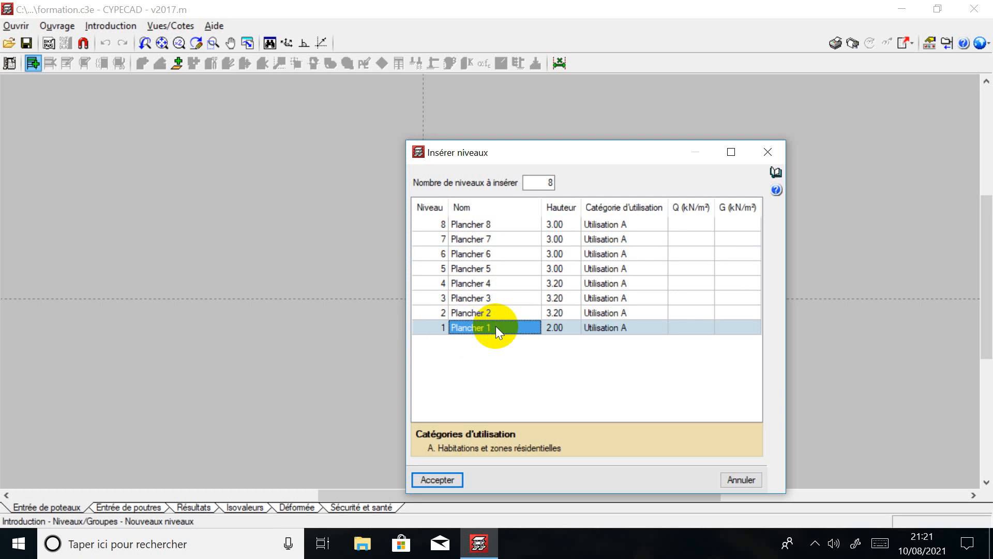
{"action": "type", "text": "pb"}
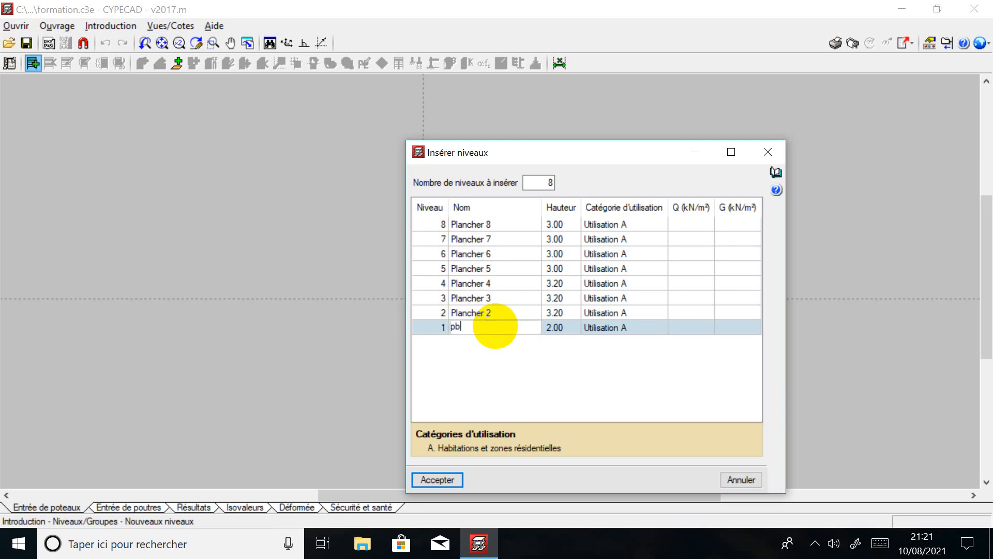
{"action": "key", "text": "BackSpace"}
{"action": "key", "text": "BackSpace"}
{"action": "type", "text": "PB RDC"}
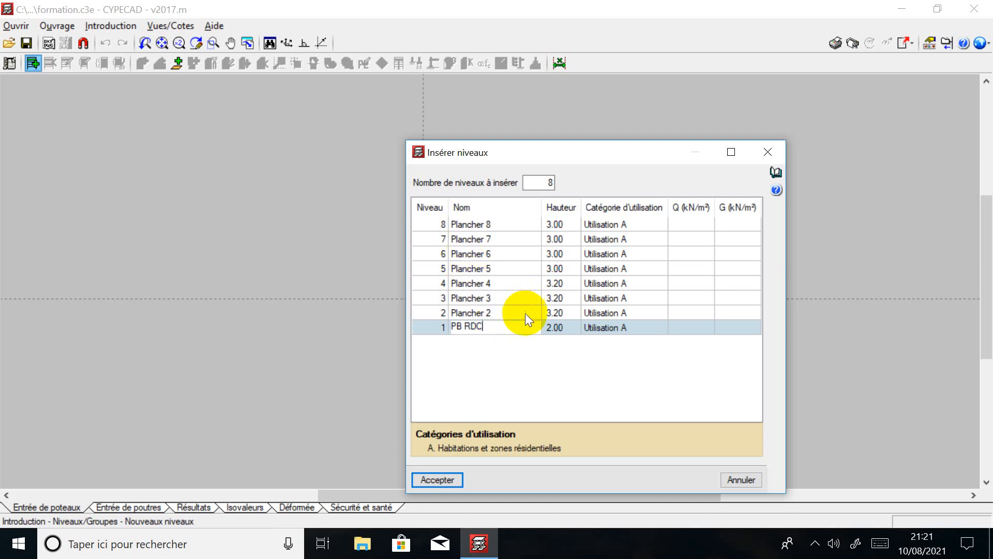
Step: Rename level 2, Plancher 2, as PH RDC
{"action": "left_click", "coordinate": [508, 313]}
{"action": "type", "text": "PH"}
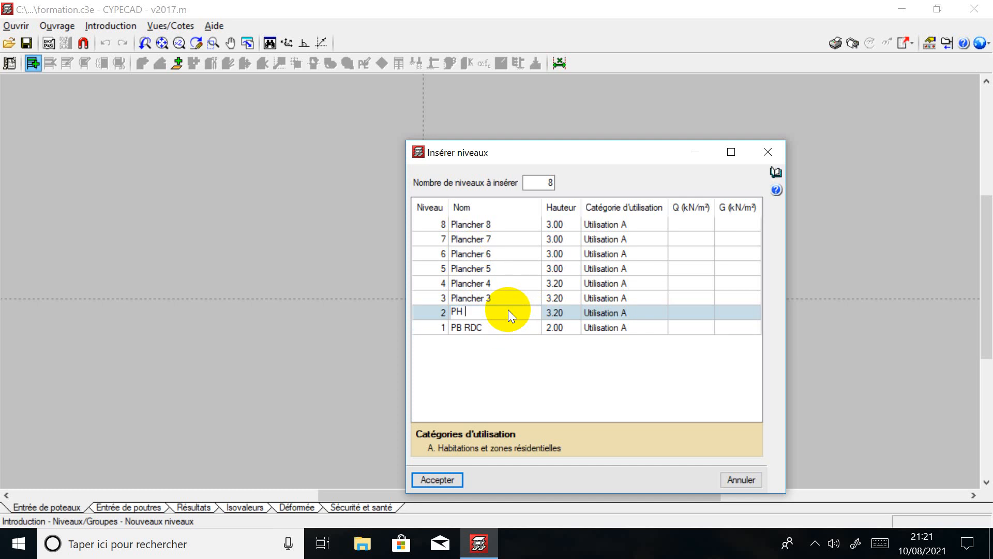
{"action": "type", "text": " H"}
{"action": "key", "text": "BackSpace"}
{"action": "type", "text": "RDC"}
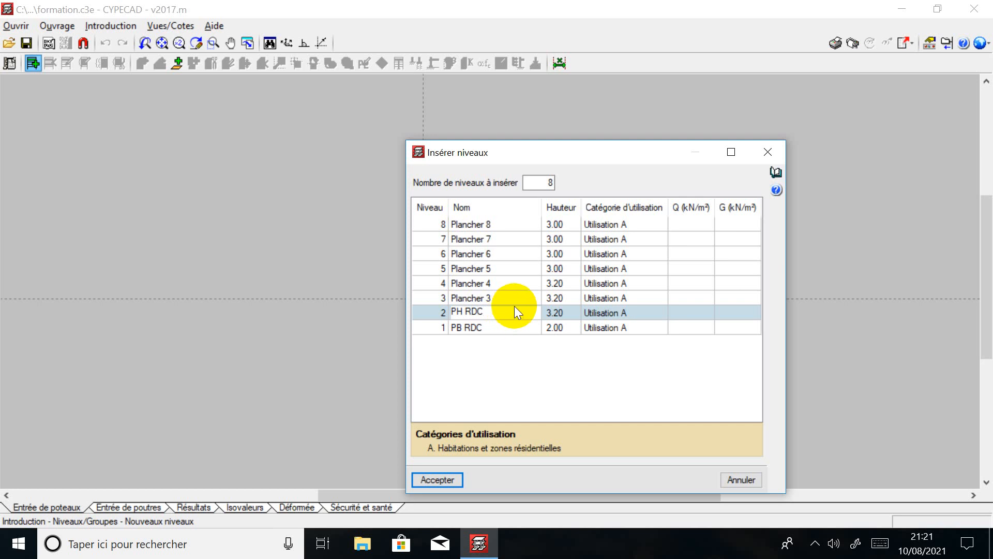
Step: Rename level 3, Plancher 3, as ETAGE1 and level 4, Plancher 4, as ETAGE2
{"action": "left_click", "coordinate": [499, 298]}
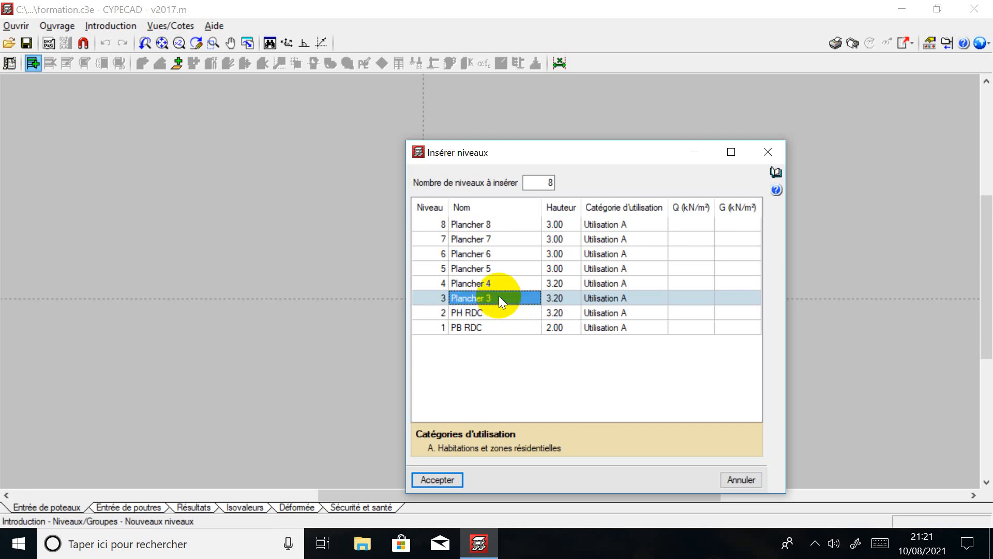
{"action": "type", "text": "ETAGE"}
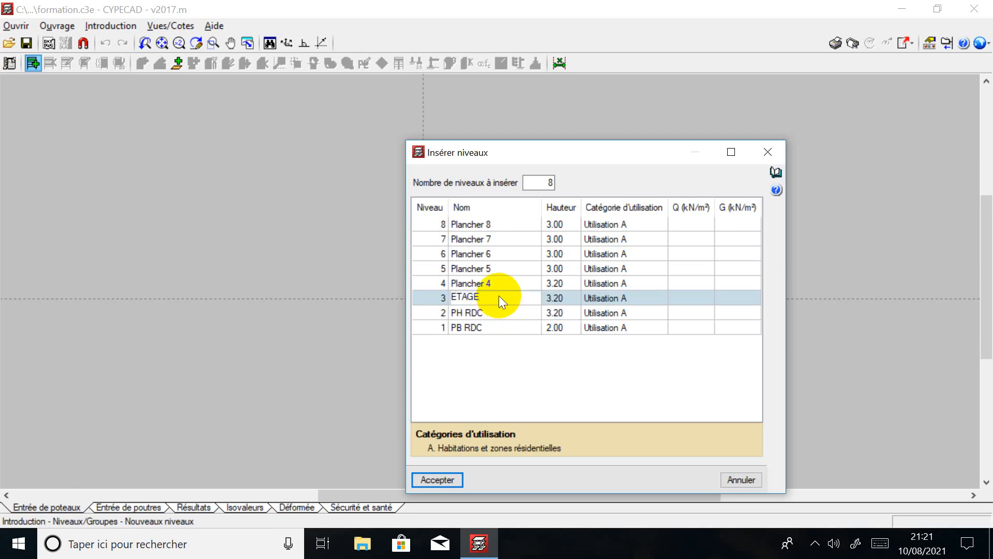
{"action": "type", "text": "1"}
{"action": "left_click", "coordinate": [500, 282]}
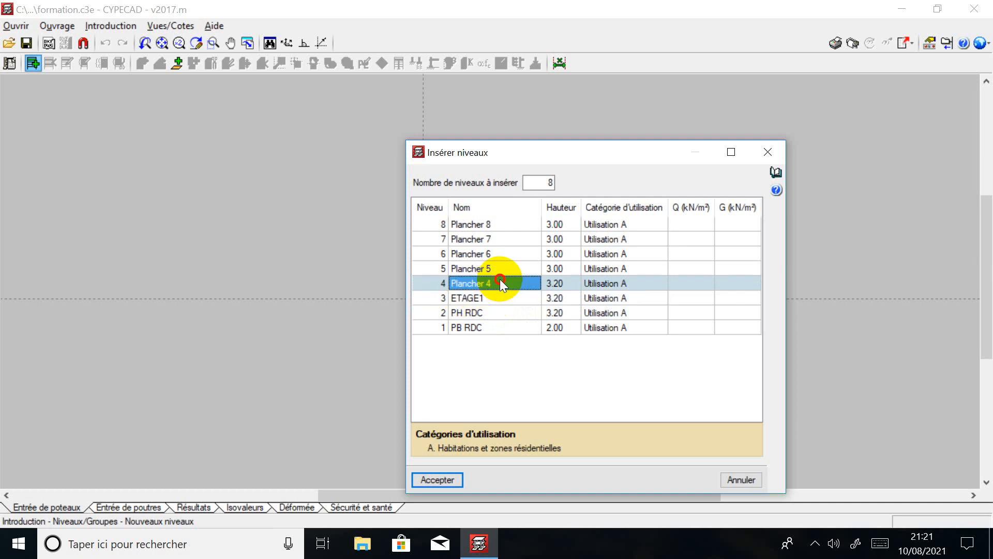
{"action": "type", "text": "ET"}
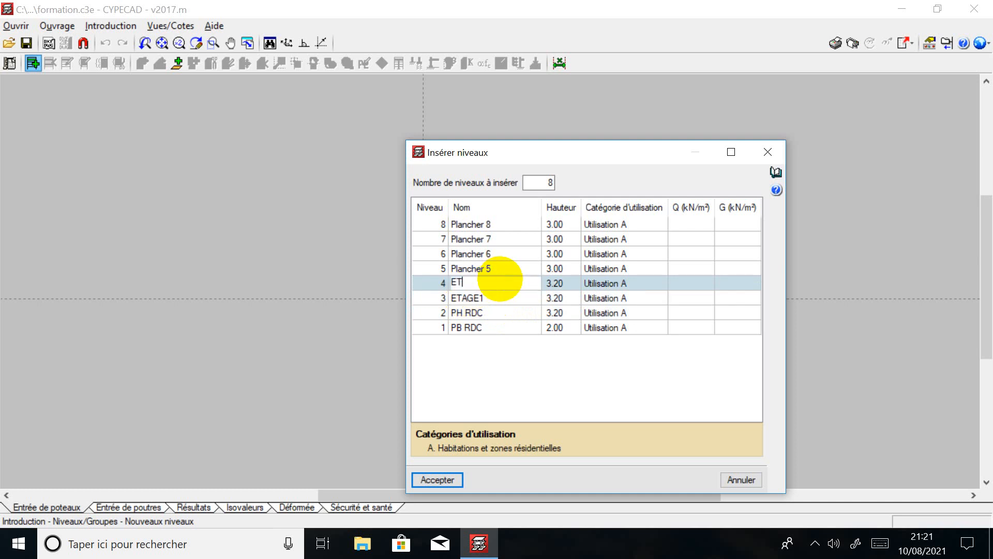
{"action": "type", "text": "AGE2"}
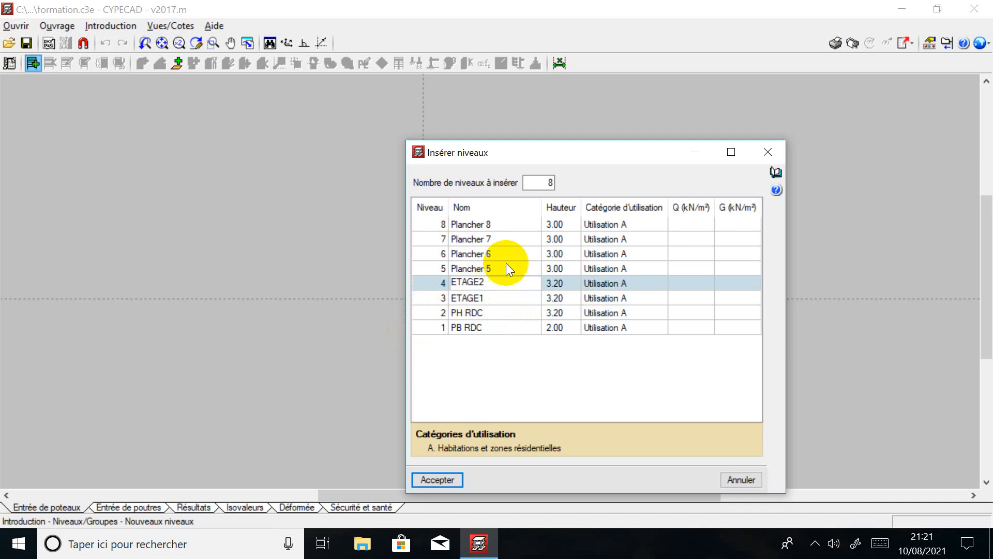
Step: Rename level 5, Plancher 5, as ETAGE3 and level 6, Plancher 6, as ETAGE4
{"action": "left_click", "coordinate": [507, 265]}
{"action": "type", "text": "ETAGE"}
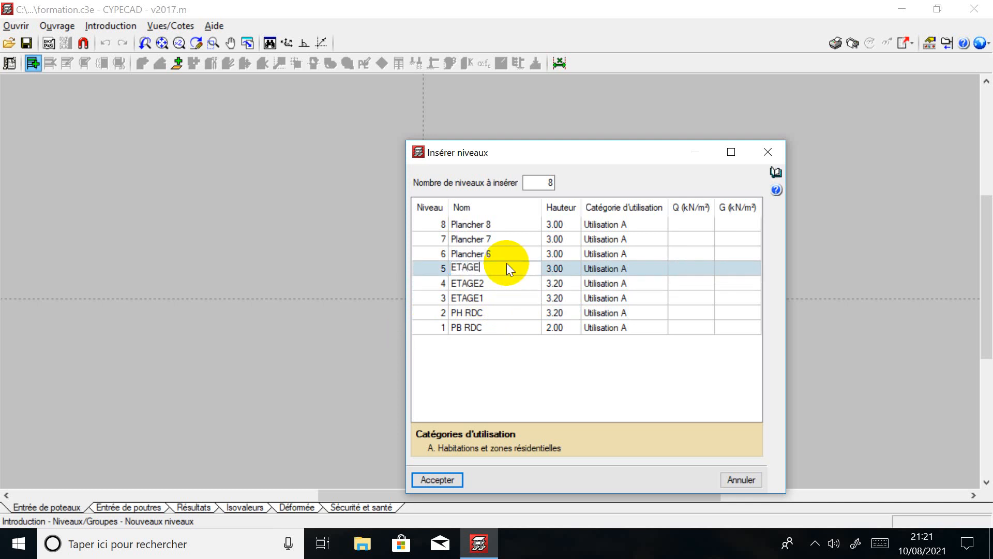
{"action": "type", "text": "3"}
{"action": "left_click", "coordinate": [491, 249]}
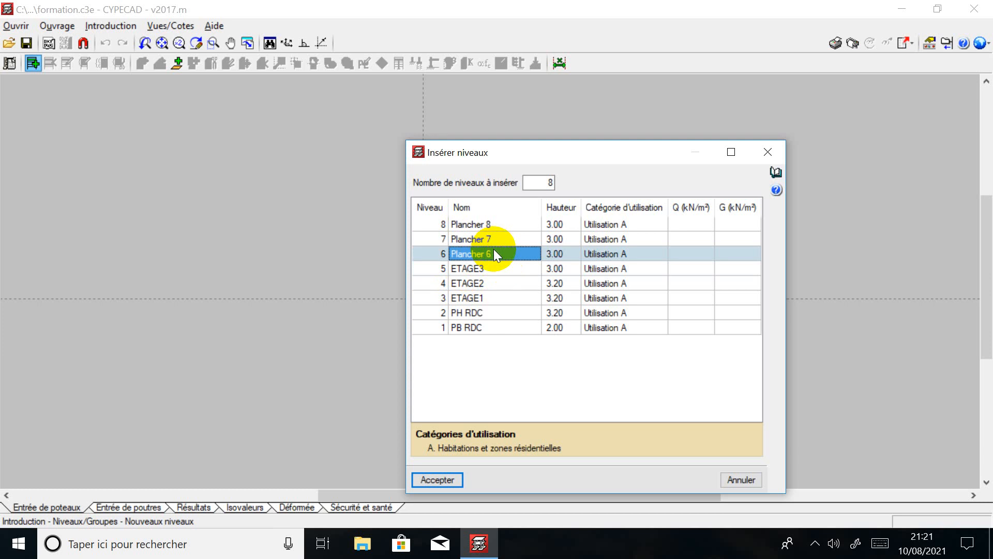
{"action": "type", "text": "ETA"}
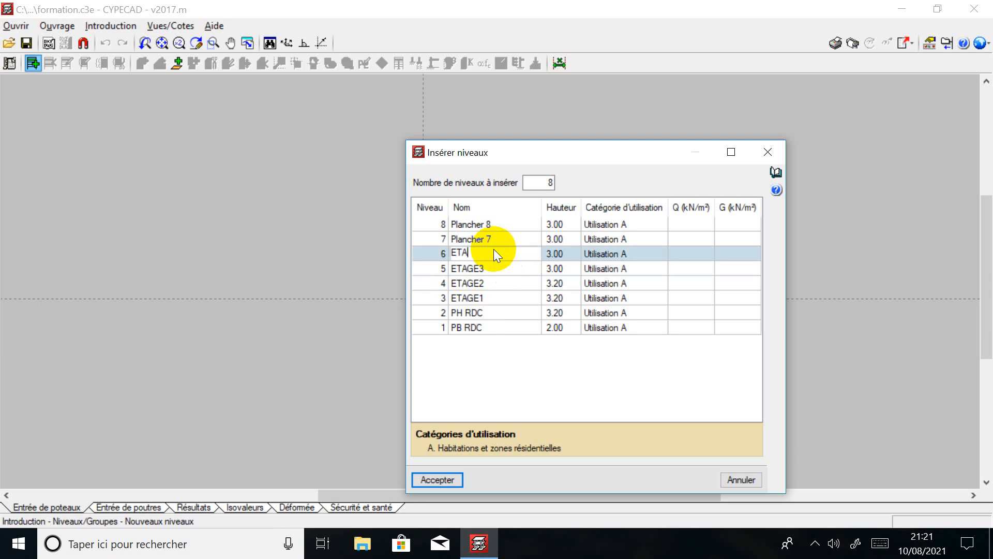
{"action": "type", "text": "GE"}
{"action": "type", "text": "5"}
Step: Rename level 7, Plancher 7, as TOITTURE and level 8, Plancher 8, as EDICULE
{"action": "left_click", "coordinate": [500, 239]}
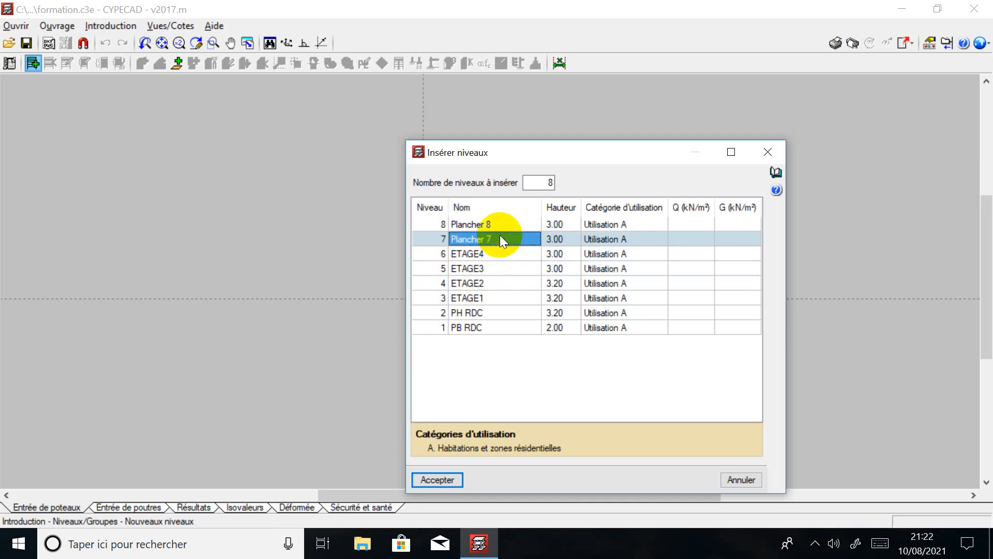
{"action": "type", "text": "T"}
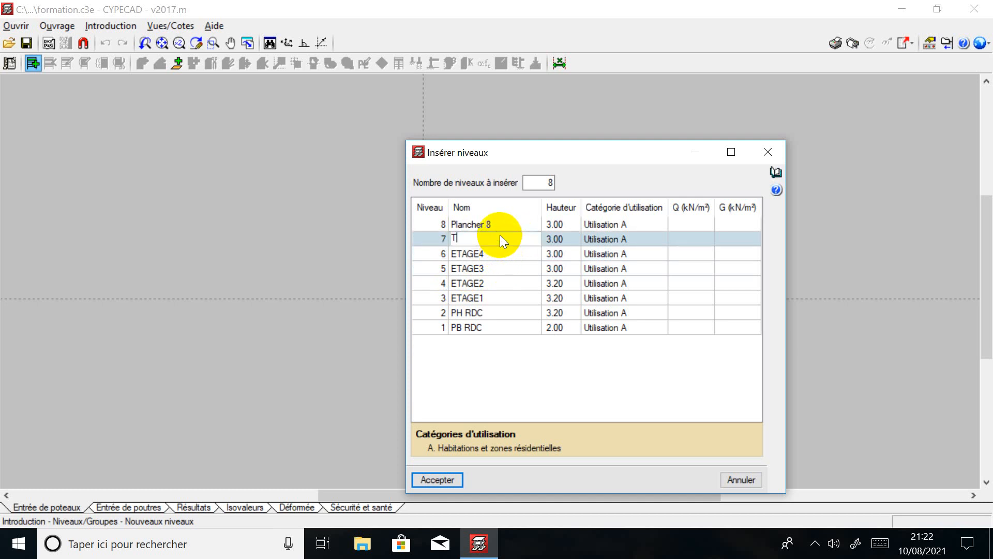
{"action": "type", "text": "OITTURE"}
{"action": "left_click", "coordinate": [505, 226]}
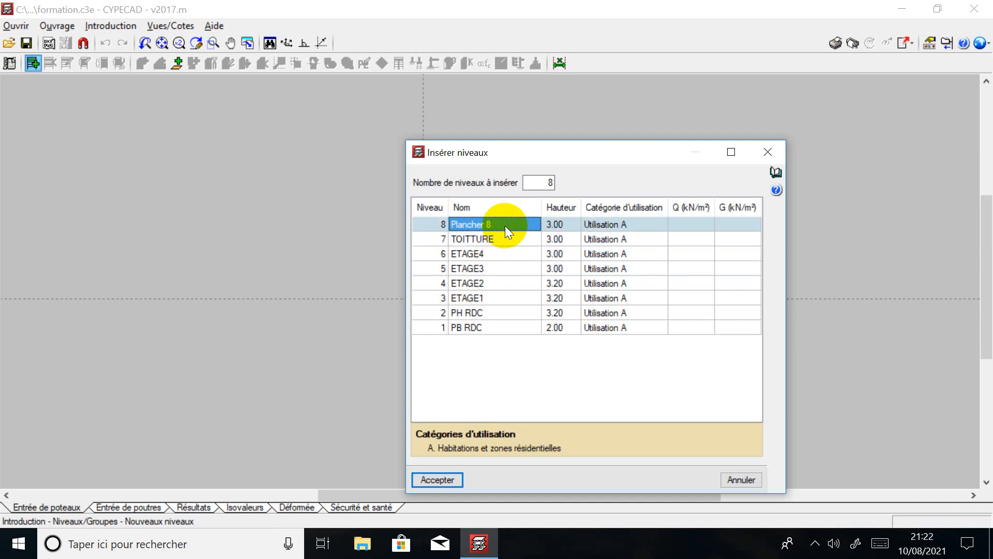
{"action": "type", "text": "EDI"}
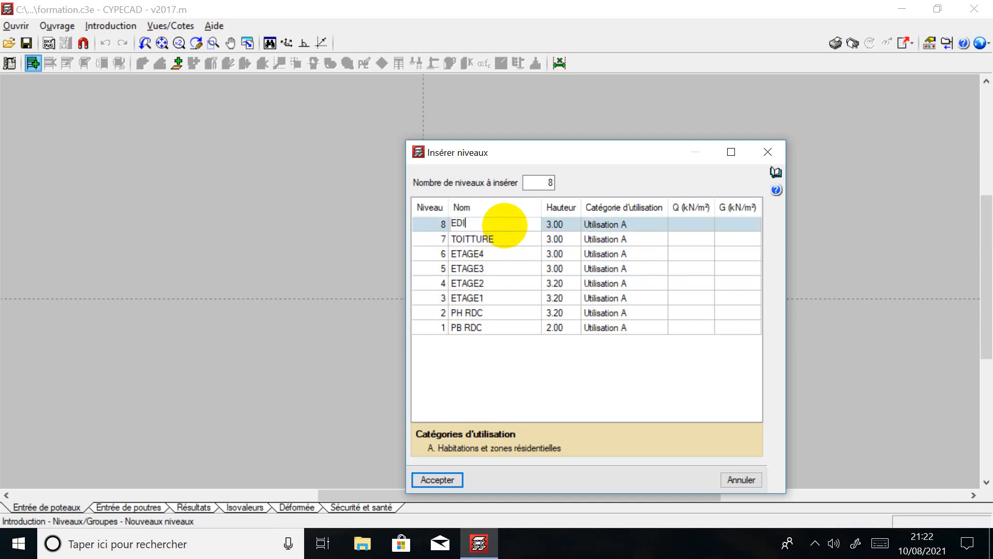
{"action": "type", "text": "CULE"}
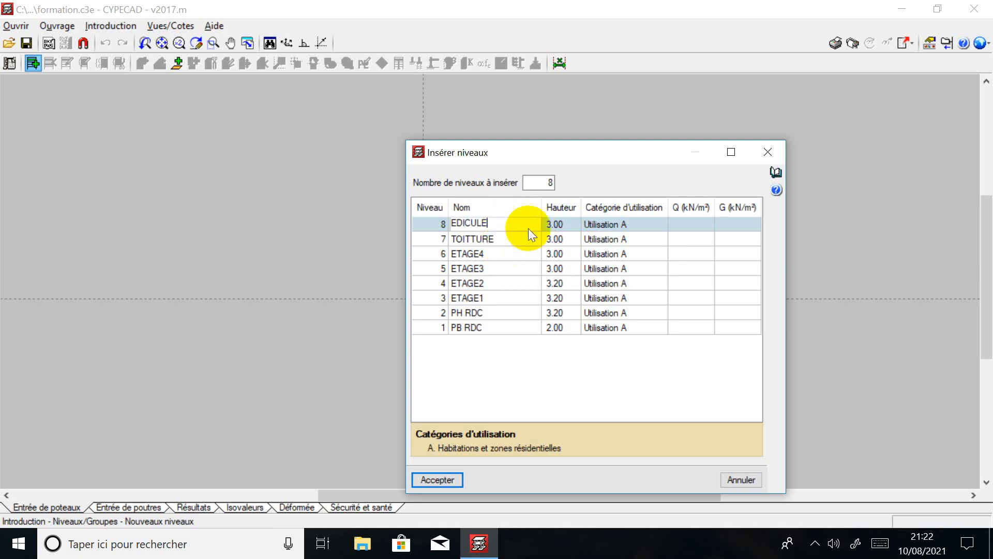
Step: Set the height of the EDICULE level to 1.50
{"action": "left_click", "coordinate": [556, 222]}
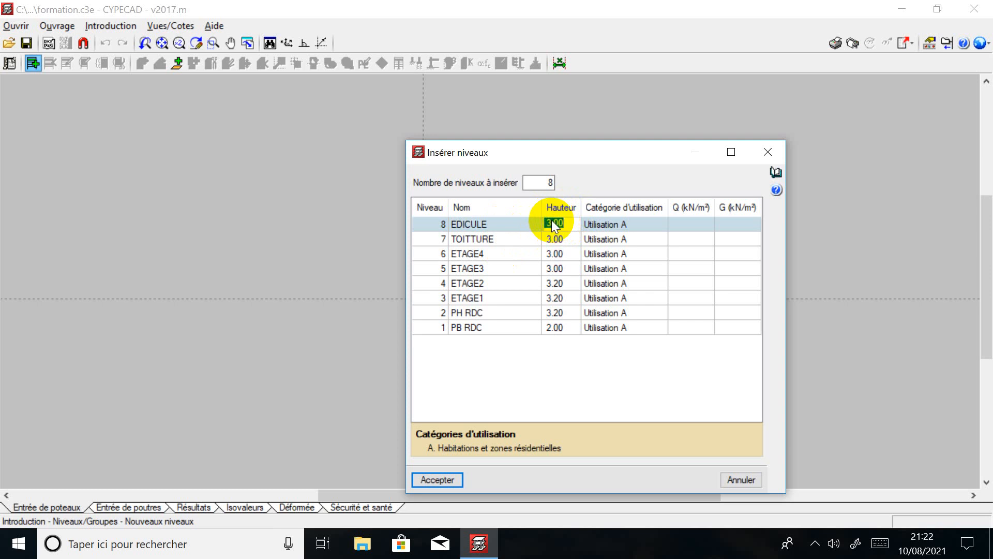
{"action": "type", "text": "1.50"}
{"action": "left_click", "coordinate": [569, 255]}
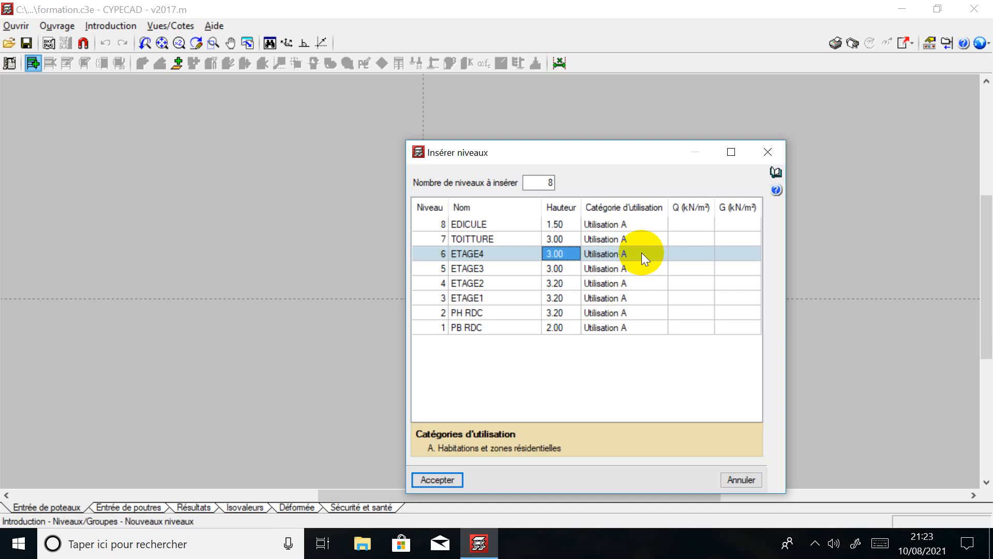
Step: Set the Q load to 0.00 kN/m² for all eight levels, from EDICULE down to PB RDC
{"action": "left_click", "coordinate": [694, 226]}
{"action": "type", "text": "0"}
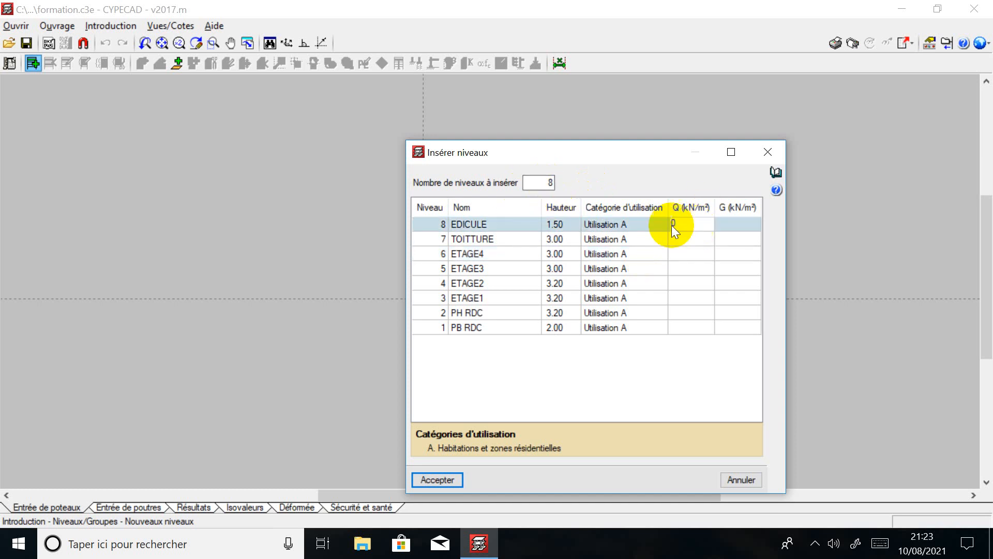
{"action": "left_click", "coordinate": [685, 237]}
{"action": "left_click", "coordinate": [696, 255]}
{"action": "left_click", "coordinate": [691, 276]}
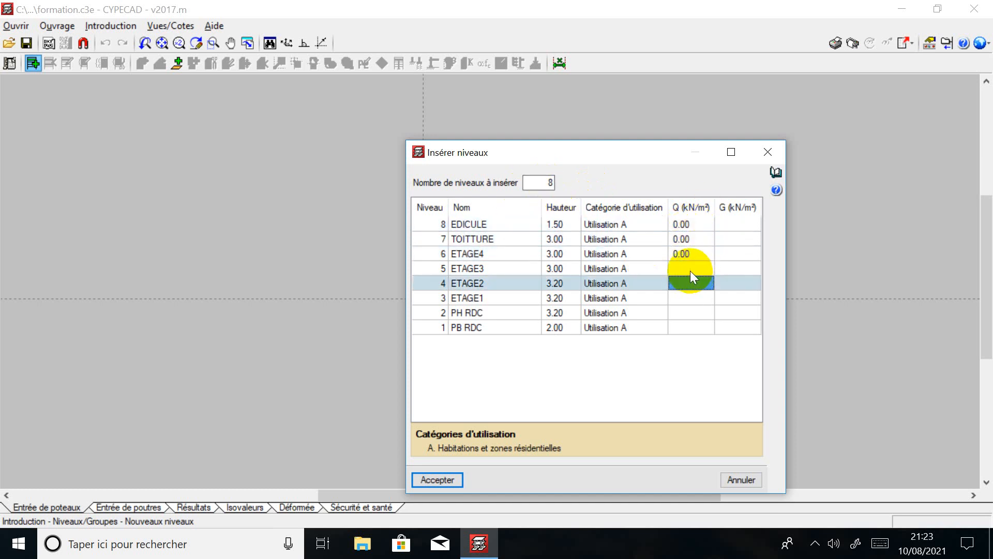
{"action": "left_click", "coordinate": [691, 270]}
{"action": "left_click", "coordinate": [691, 287]}
{"action": "left_click", "coordinate": [692, 299]}
{"action": "left_click", "coordinate": [691, 312]}
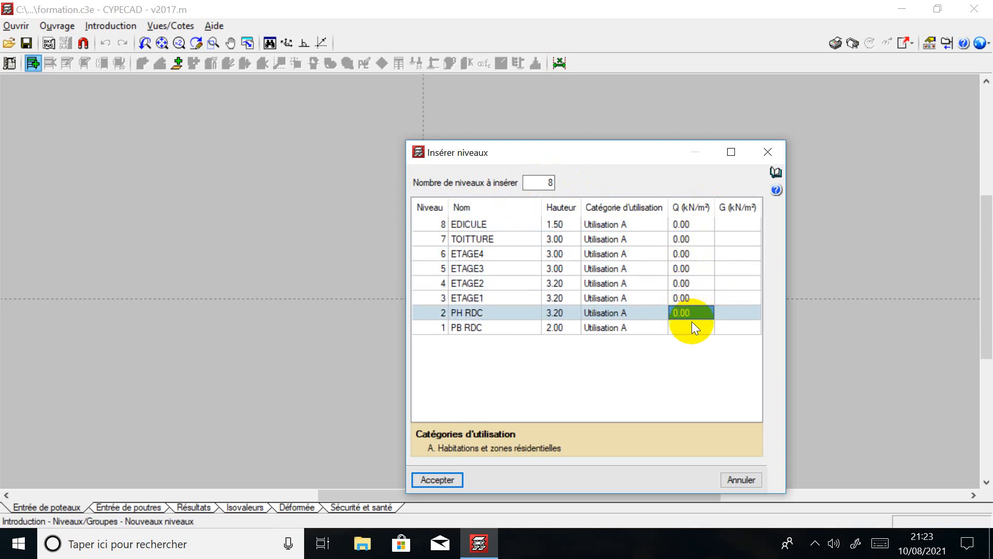
{"action": "left_click", "coordinate": [693, 327]}
Step: Set the G load to 0.00 kN/m² for all eight levels and insert the levels into the project
{"action": "left_click", "coordinate": [721, 327]}
{"action": "left_click", "coordinate": [731, 312]}
{"action": "left_click", "coordinate": [735, 298]}
{"action": "left_click", "coordinate": [734, 270]}
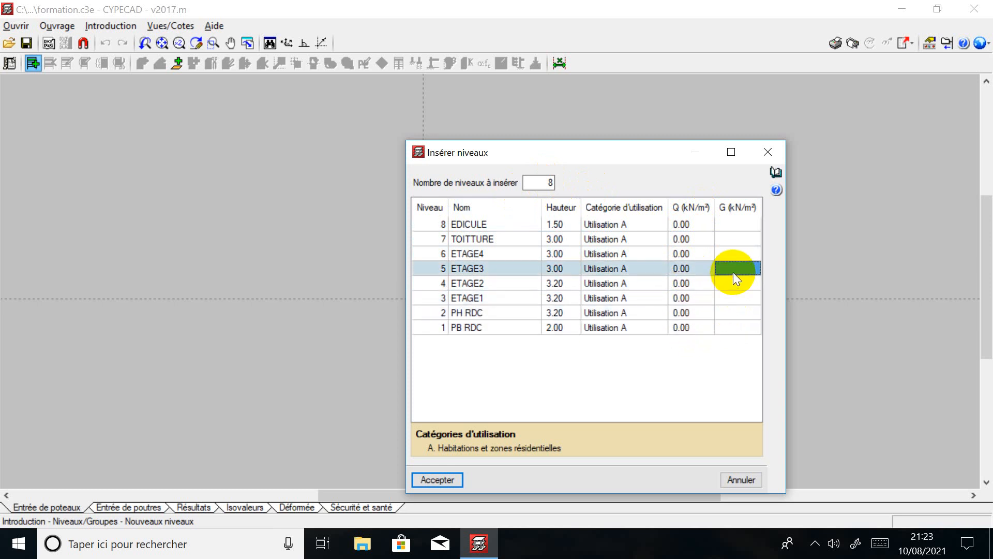
{"action": "left_click", "coordinate": [734, 278]}
{"action": "left_click", "coordinate": [730, 225]}
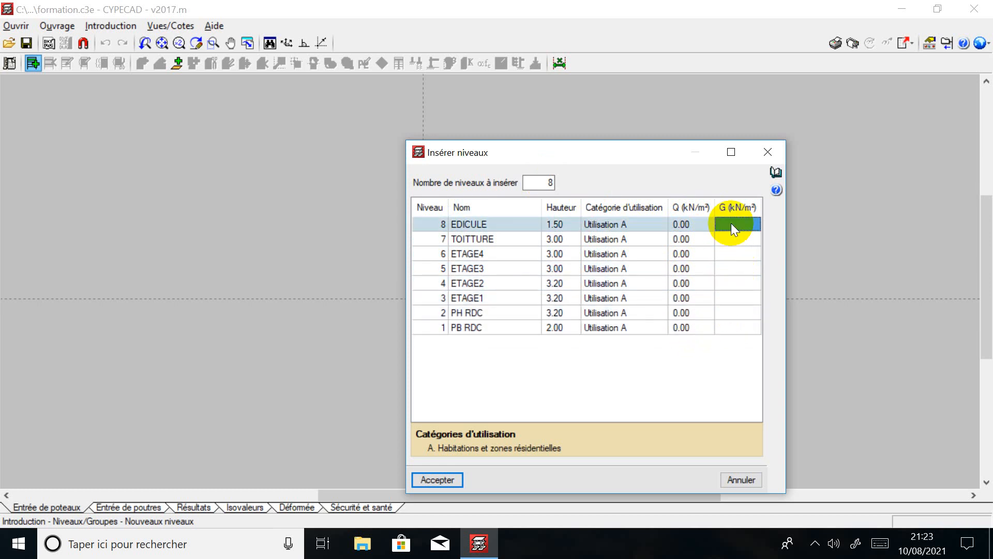
{"action": "left_click", "coordinate": [679, 225]}
{"action": "left_click", "coordinate": [719, 226]}
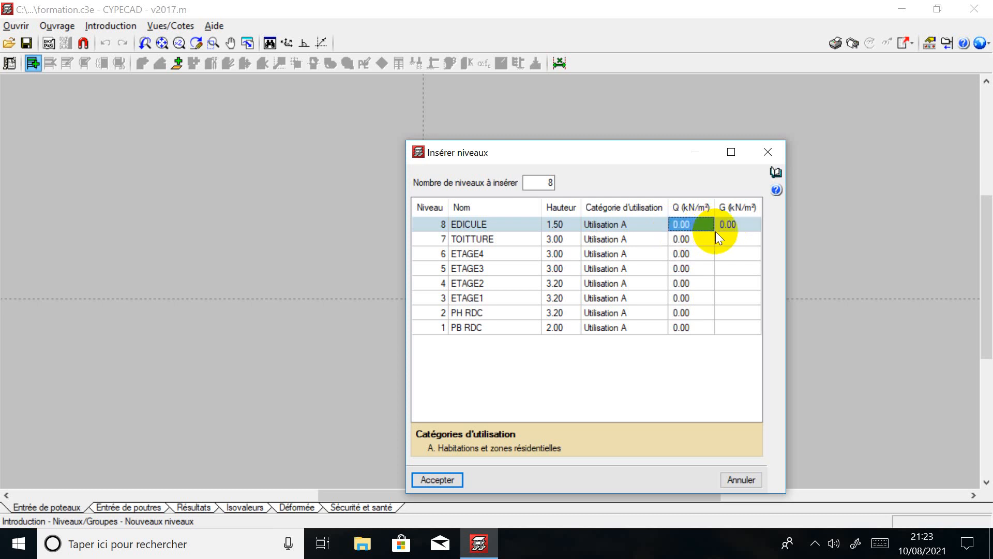
{"action": "left_click", "coordinate": [731, 238]}
{"action": "left_click", "coordinate": [731, 254]}
{"action": "left_click", "coordinate": [731, 267]}
{"action": "left_click", "coordinate": [735, 284]}
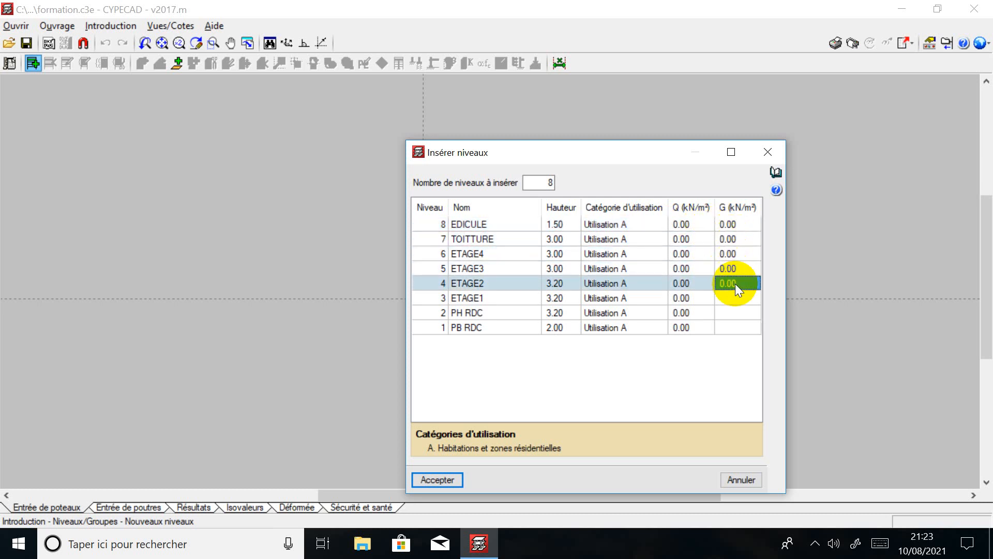
{"action": "left_click", "coordinate": [735, 297]}
{"action": "left_click", "coordinate": [735, 311]}
{"action": "left_click", "coordinate": [737, 327]}
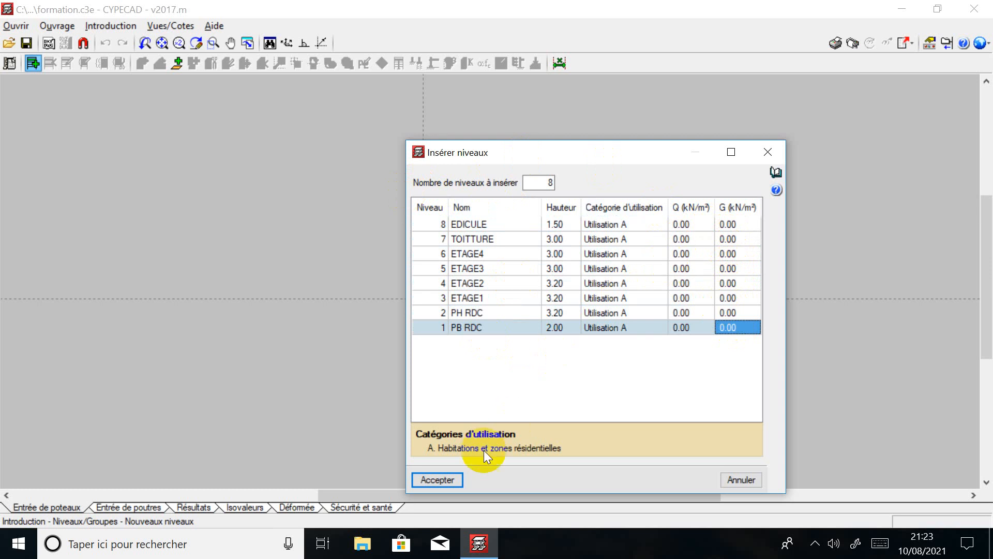
{"action": "left_click", "coordinate": [438, 480]}
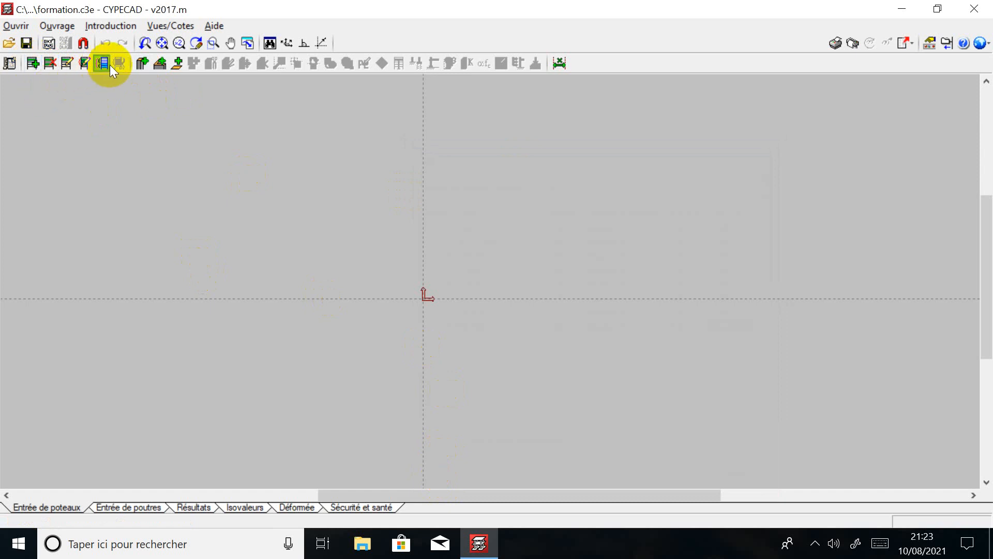
Step: Review the project's general data, covering standards, concrete and steel grades and actions, without changing anything
{"action": "left_click", "coordinate": [143, 64]}
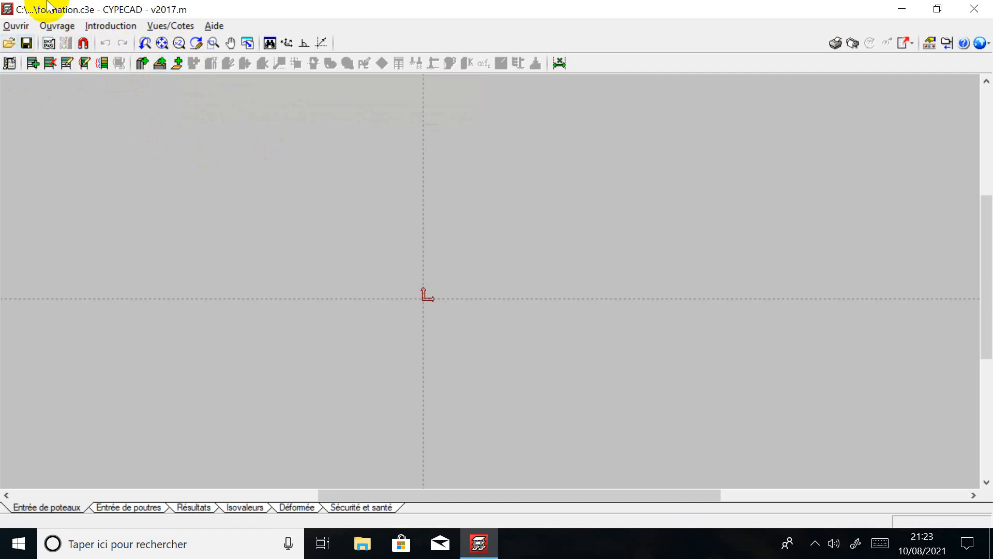
{"action": "left_click", "coordinate": [8, 67]}
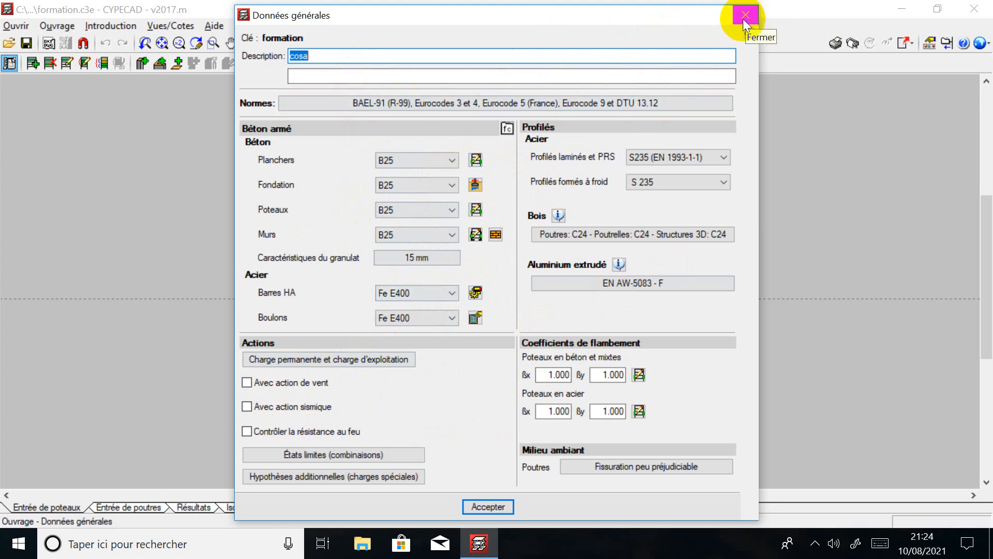
{"action": "left_click", "coordinate": [488, 507]}
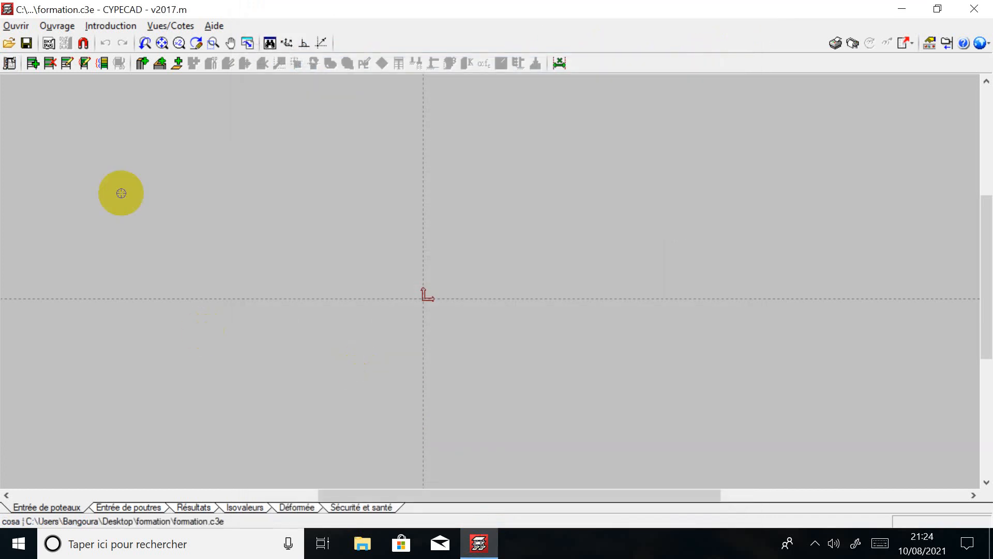
Step: Edit the levels to set the foundation plane elevation to -2.00 m, check the PH RDC and PB RDC levels, and accept
{"action": "left_click", "coordinate": [68, 64]}
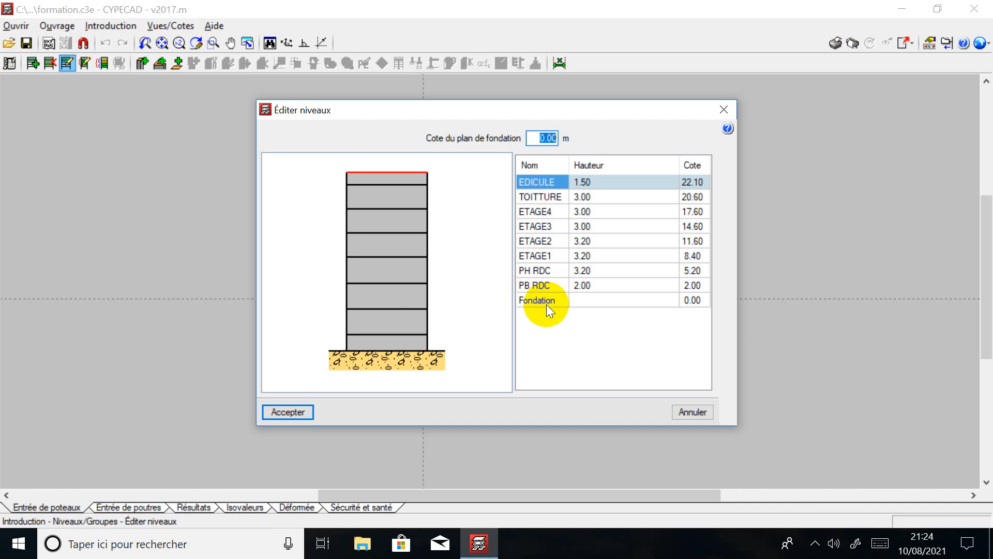
{"action": "key", "text": "BackSpace"}
{"action": "type", "text": "-2"}
{"action": "key", "text": "Tab"}
{"action": "left_click", "coordinate": [544, 267]}
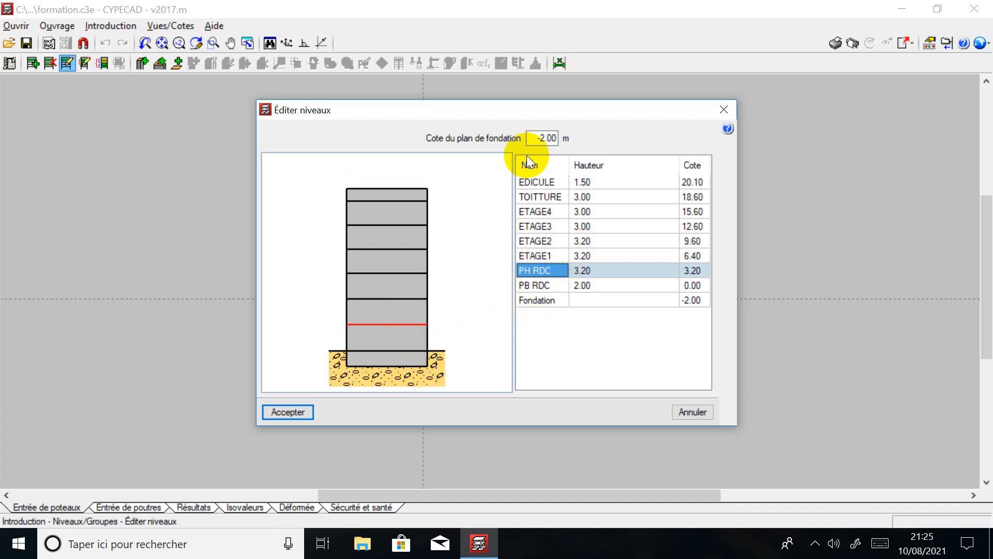
{"action": "left_click", "coordinate": [567, 284]}
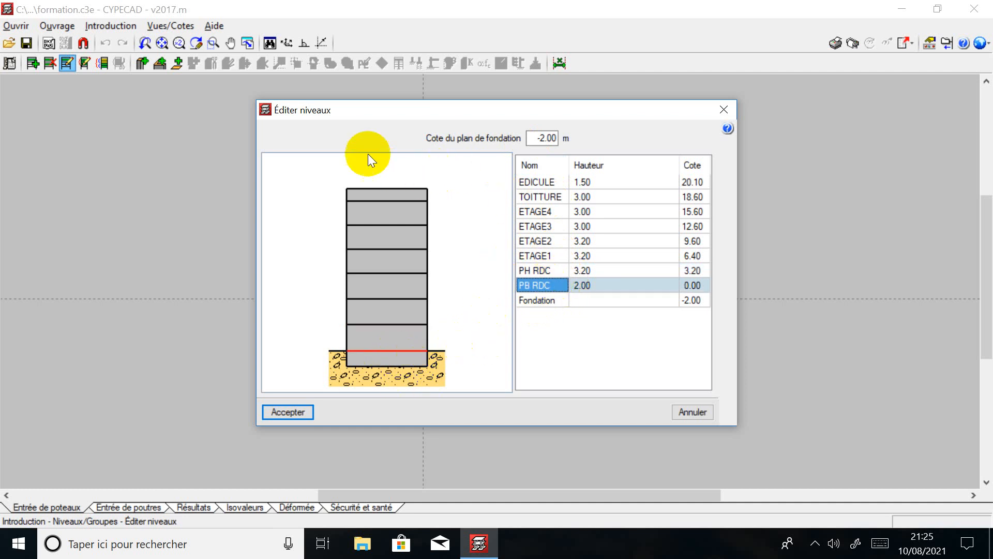
{"action": "left_click", "coordinate": [288, 412]}
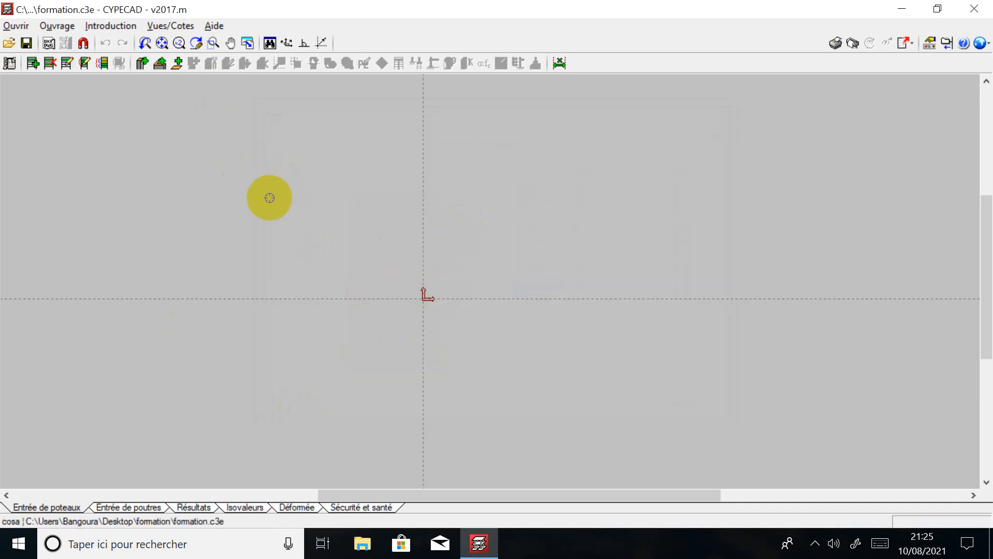
Step: Start a new column P1 from Fondation to EDICULE with a rectangular concrete section of 20 cm in X and 40 cm in Y
{"action": "left_click", "coordinate": [140, 63]}
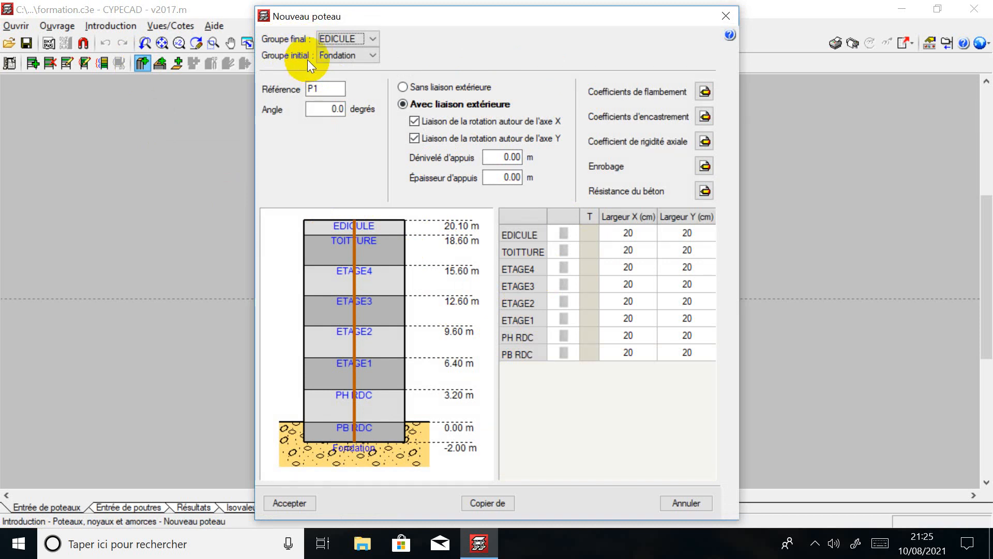
{"action": "left_click", "coordinate": [373, 53]}
{"action": "left_click", "coordinate": [372, 53]}
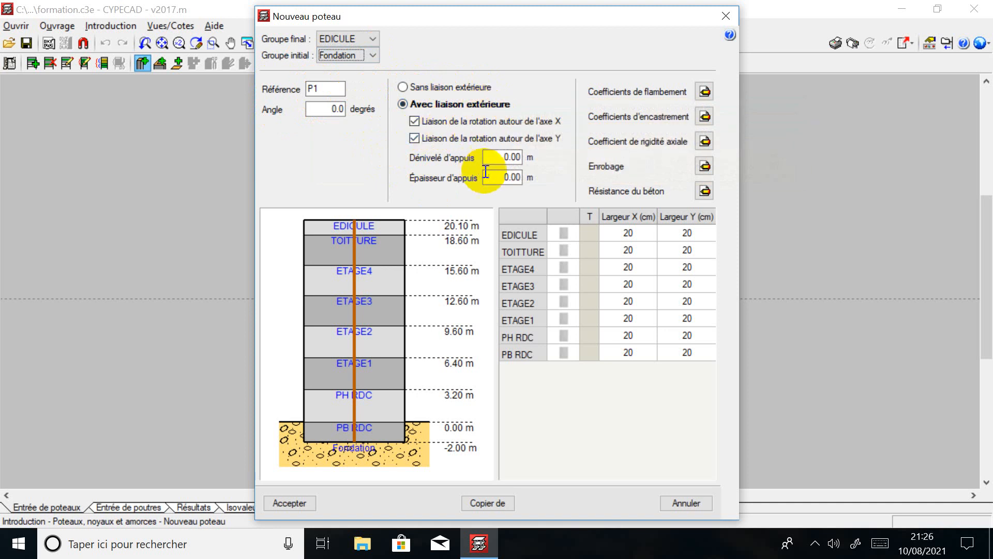
{"action": "left_click", "coordinate": [566, 236]}
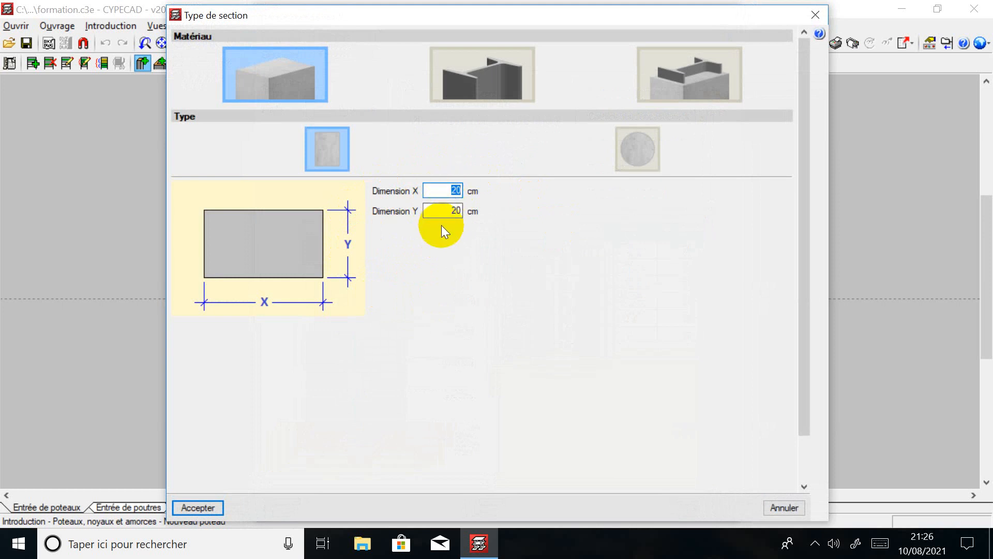
{"action": "type", "text": "20"}
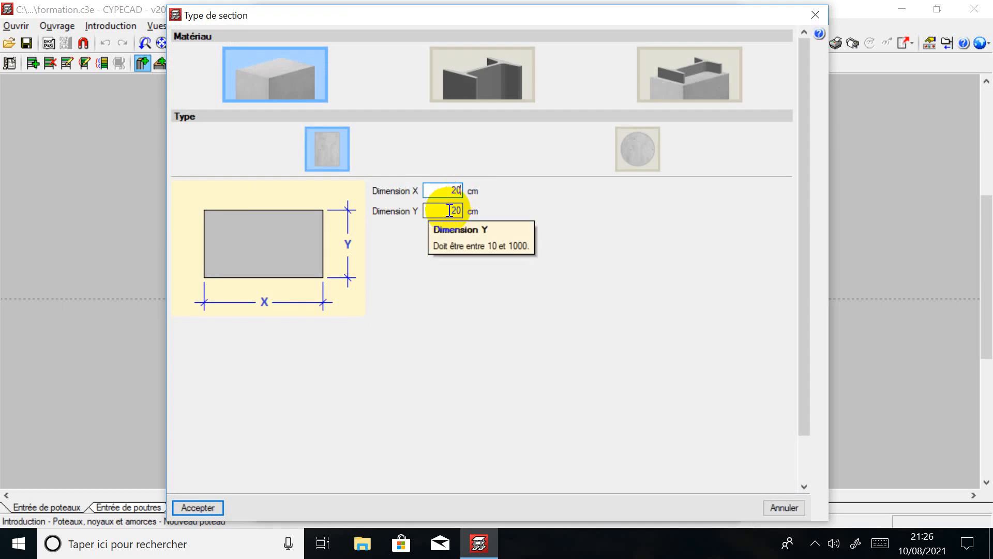
{"action": "left_click", "coordinate": [449, 211]}
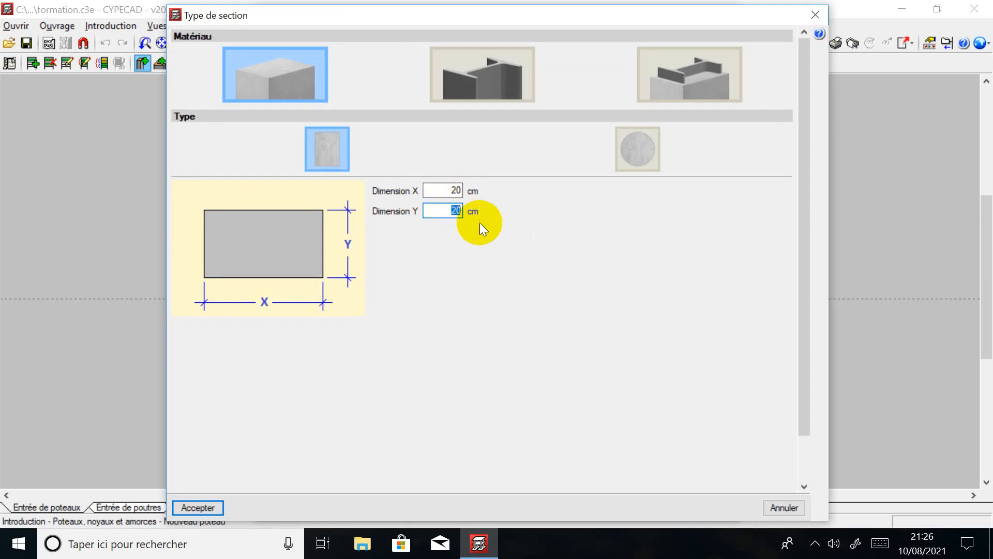
{"action": "type", "text": "40"}
{"action": "left_click", "coordinate": [195, 507]}
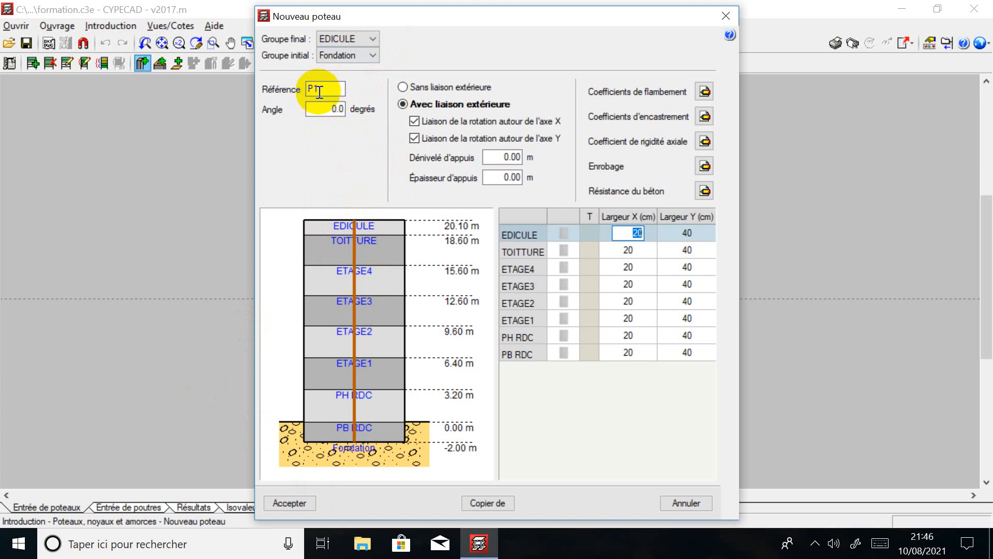
Step: Try ending the column at ETAGE4, PH RDC and PB RDC, and restore EDICULE as its final group
{"action": "left_click", "coordinate": [372, 42]}
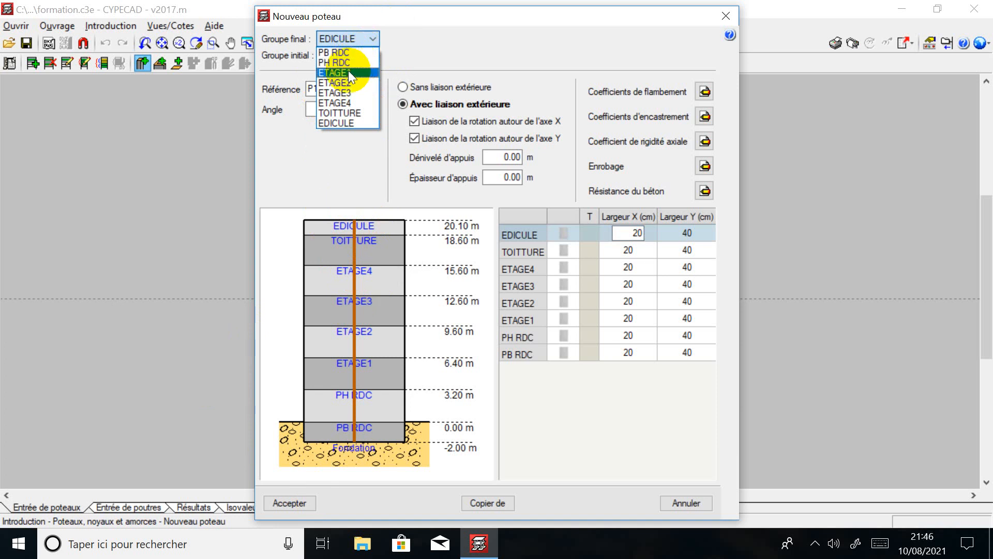
{"action": "left_click", "coordinate": [347, 103]}
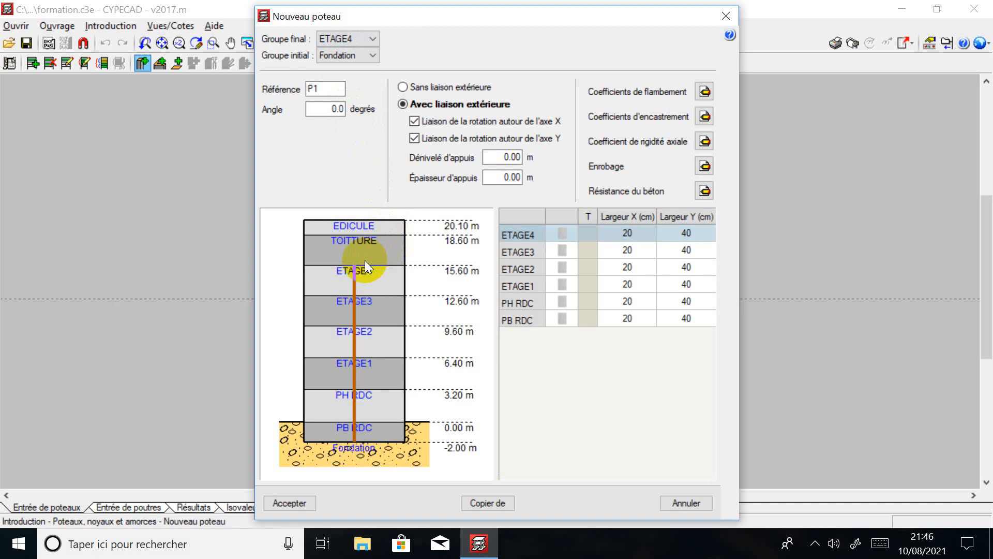
{"action": "left_click", "coordinate": [368, 37]}
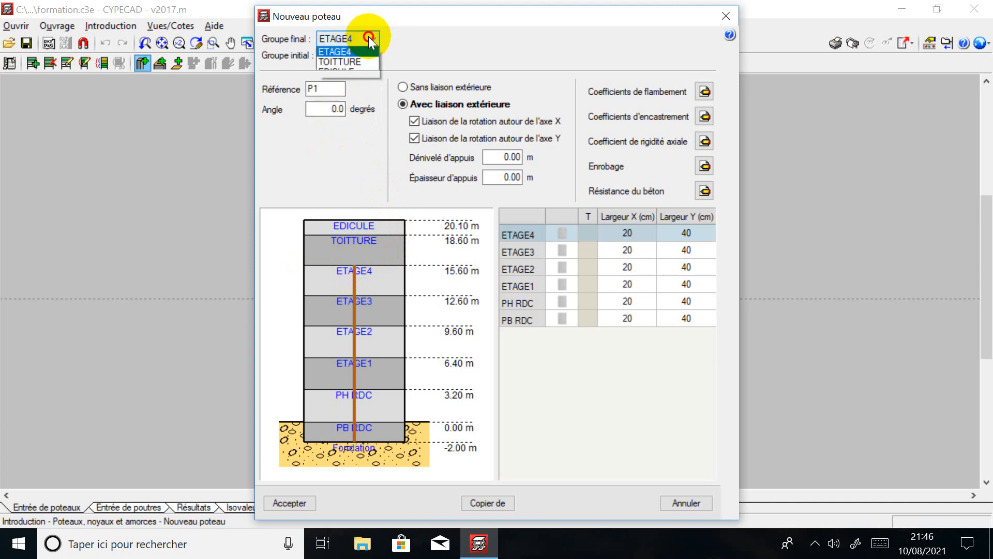
{"action": "left_click", "coordinate": [353, 64]}
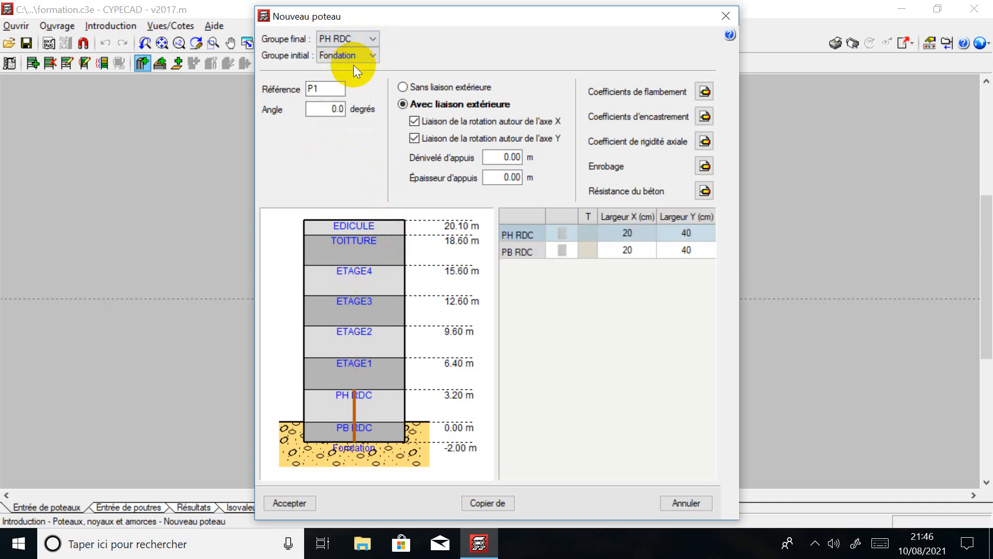
{"action": "left_click", "coordinate": [368, 55]}
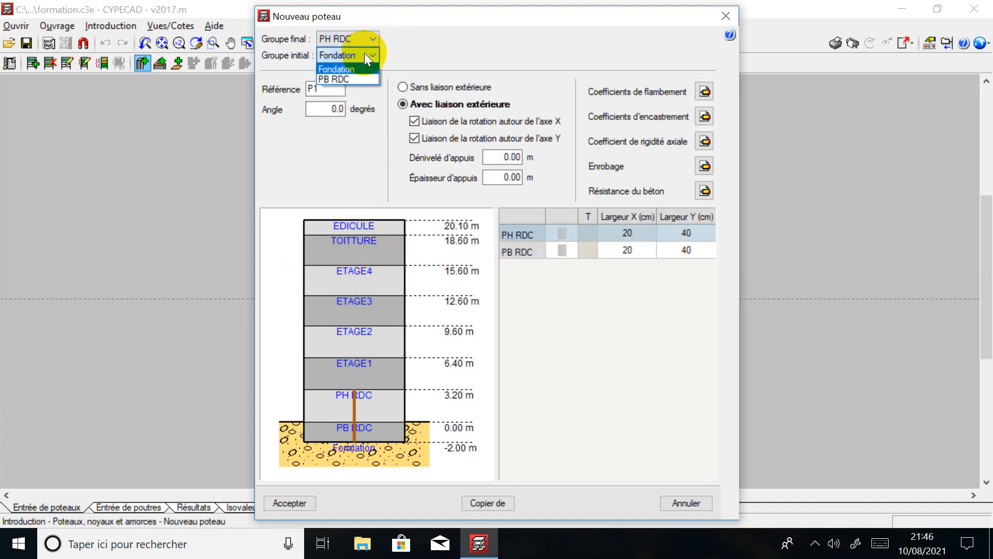
{"action": "left_click", "coordinate": [368, 54]}
{"action": "left_click", "coordinate": [368, 37]}
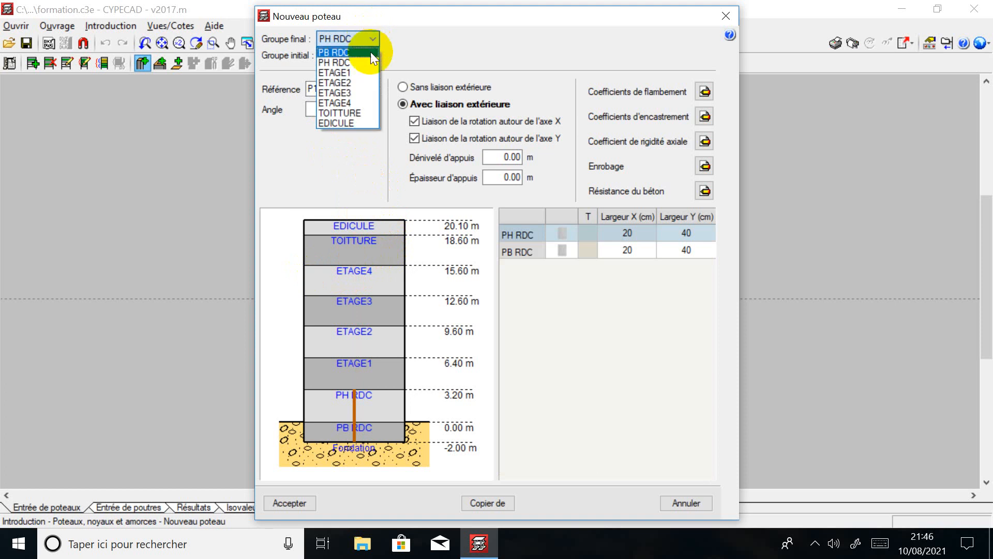
{"action": "left_click", "coordinate": [372, 53]}
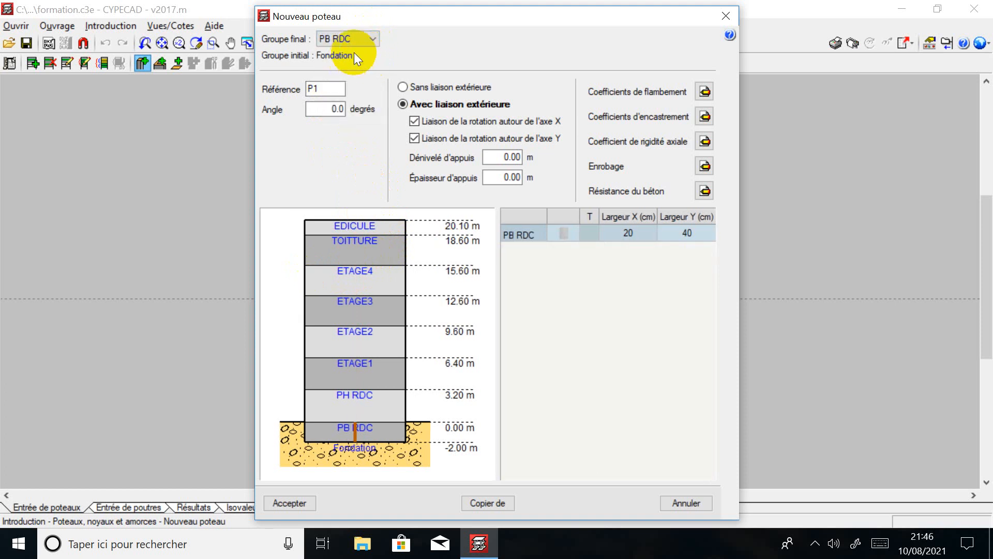
{"action": "left_click", "coordinate": [368, 38]}
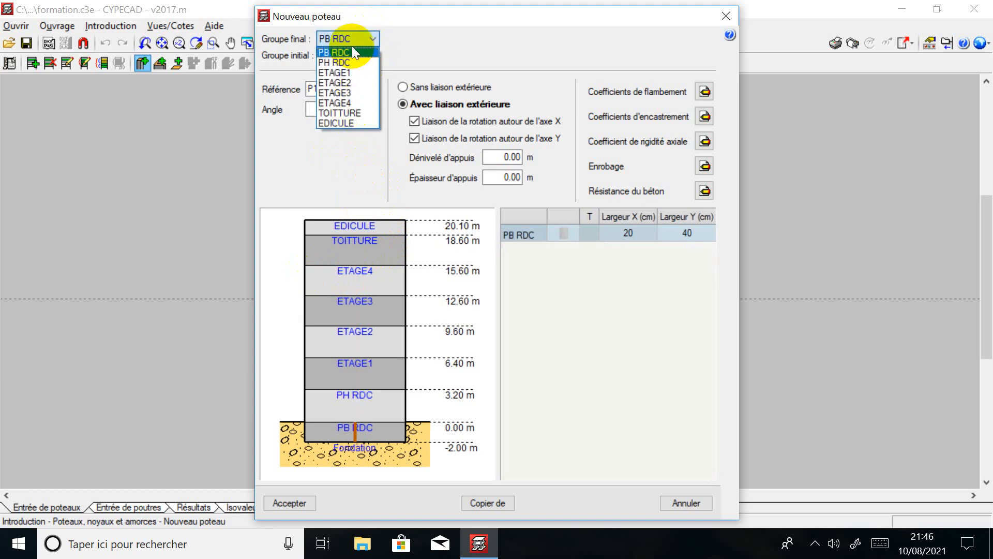
{"action": "left_click", "coordinate": [358, 122]}
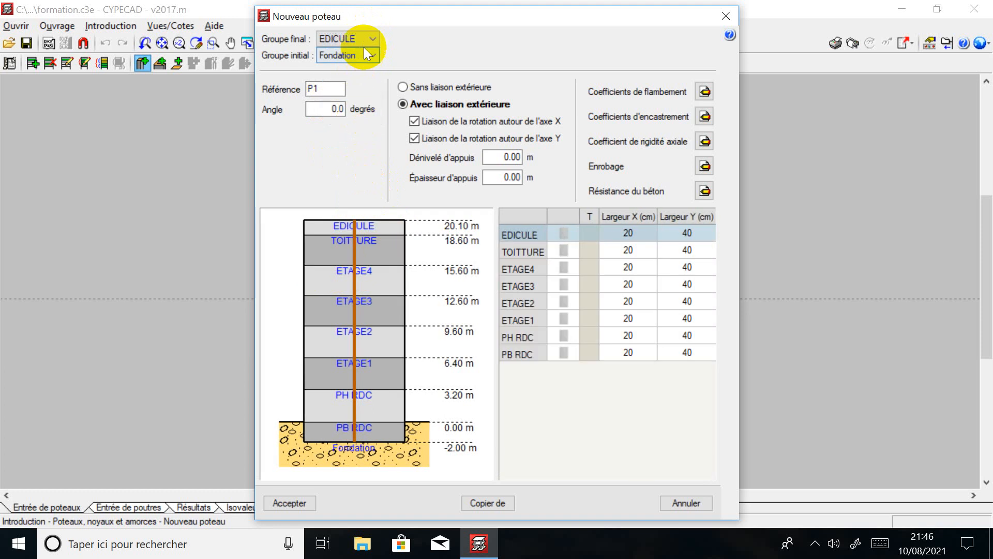
Step: Try starting the column at PH RDC, and restore Fondation as its initial group
{"action": "left_click", "coordinate": [368, 55]}
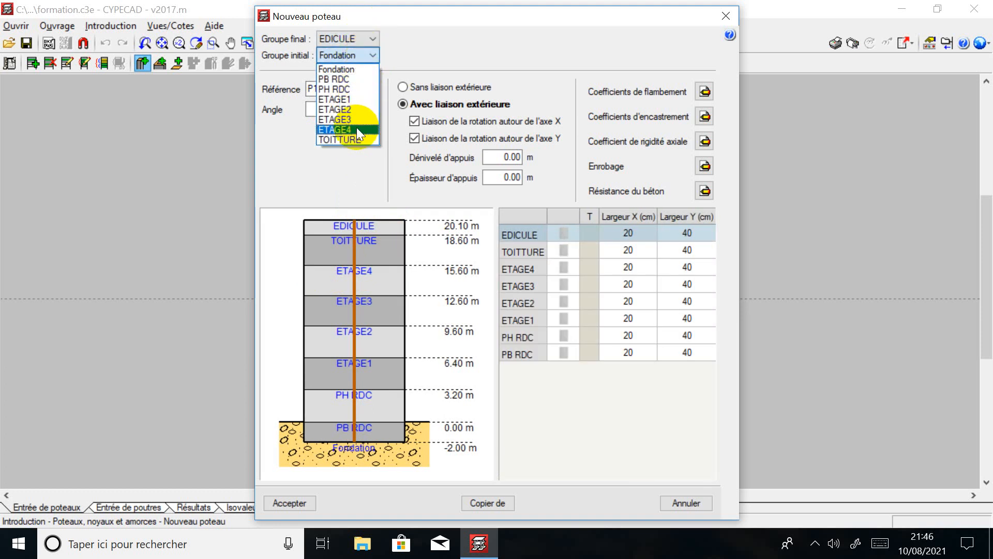
{"action": "left_click", "coordinate": [361, 89]}
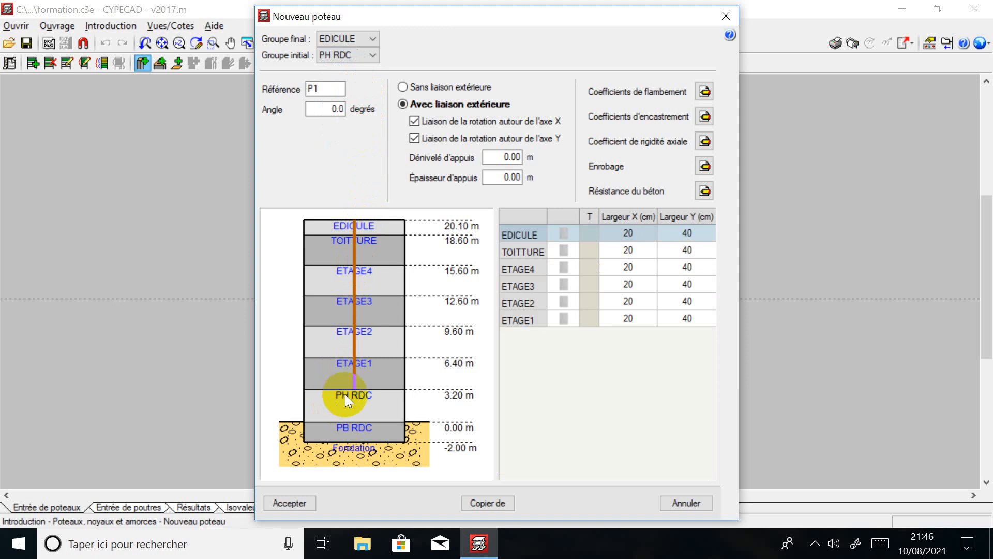
{"action": "left_click", "coordinate": [367, 54]}
{"action": "left_click", "coordinate": [358, 67]}
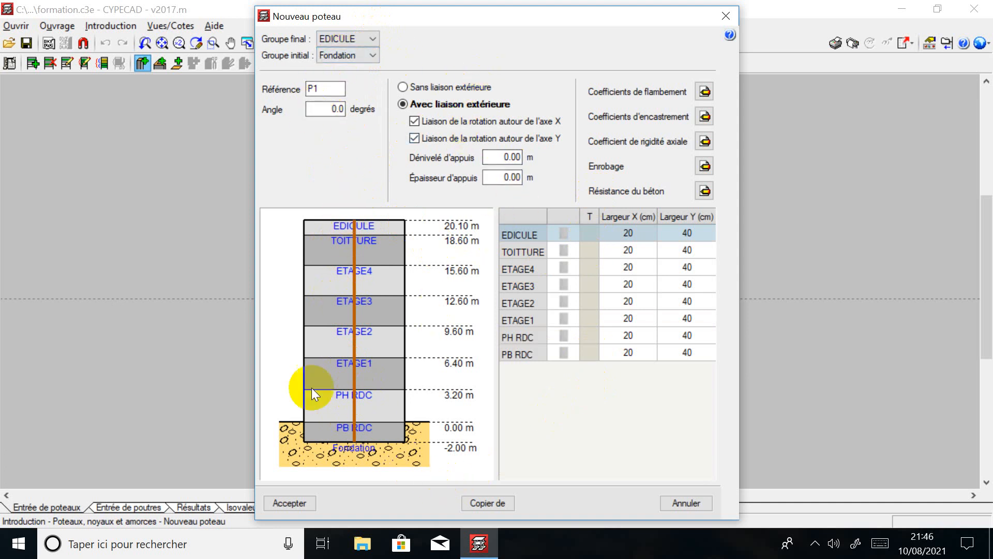
Step: Accept the column definition and place column P1 at the origin of the axes
{"action": "left_click", "coordinate": [302, 505]}
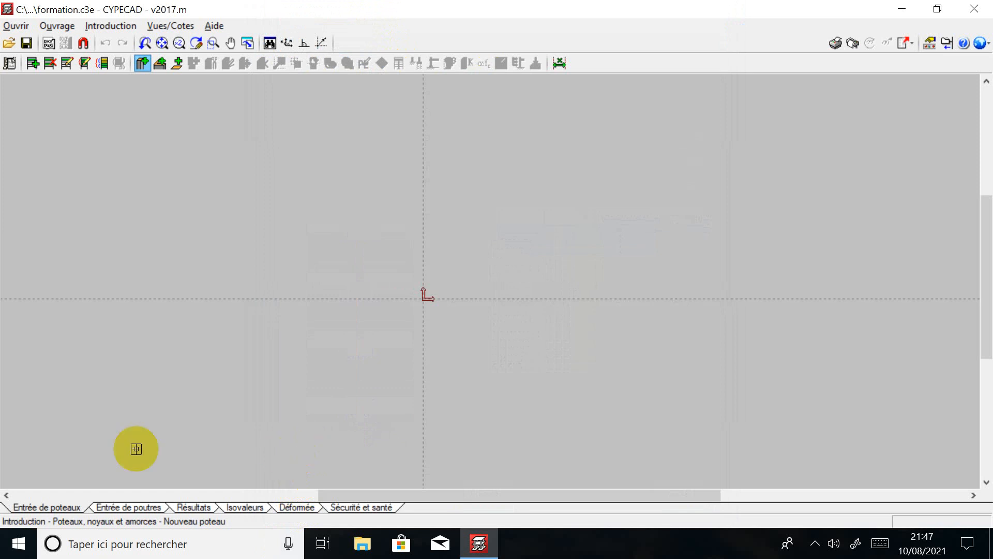
{"action": "scroll", "coordinate": [445, 305], "scroll_direction": "up", "scroll_amount": 1}
{"action": "scroll", "coordinate": [442, 296], "scroll_direction": "up", "scroll_amount": 5}
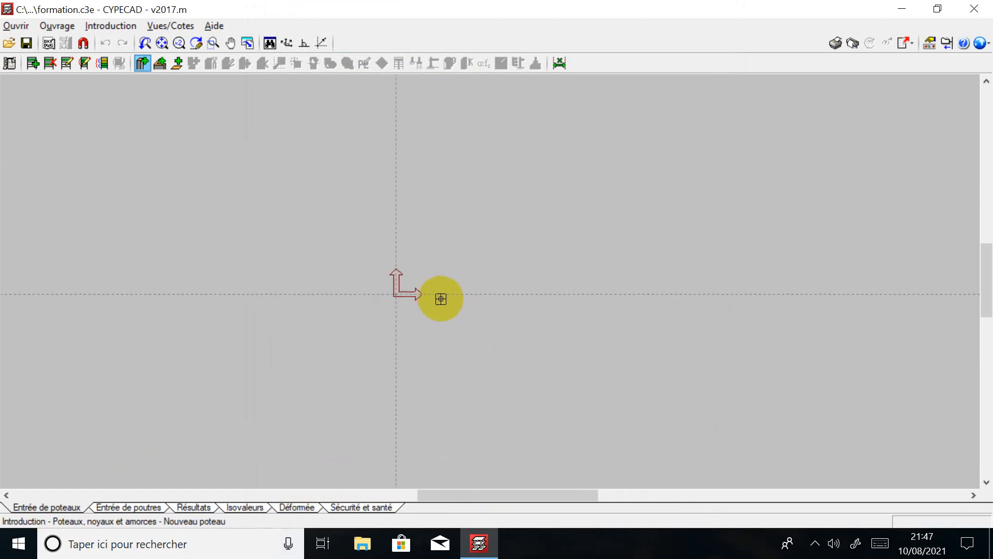
{"action": "scroll", "coordinate": [391, 295], "scroll_direction": "up", "scroll_amount": 5}
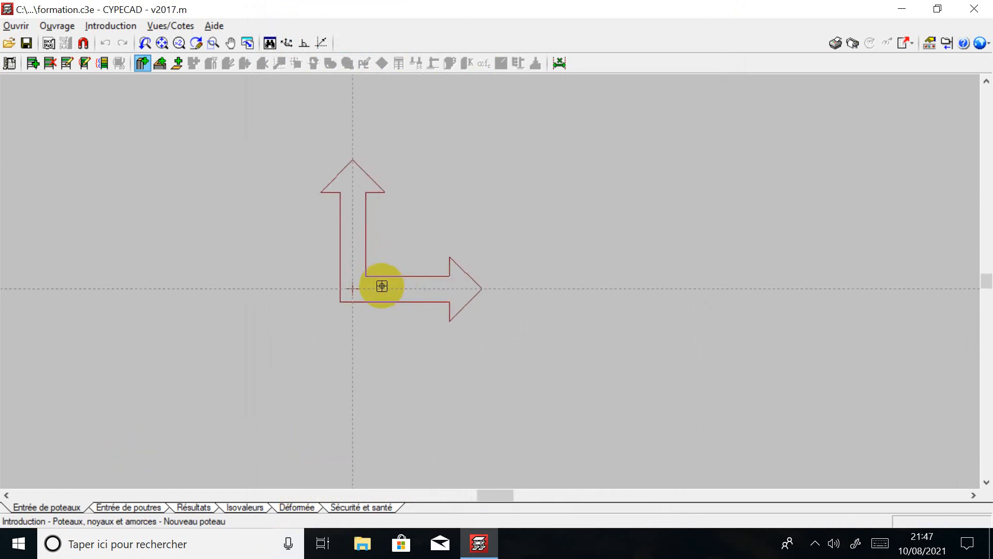
{"action": "scroll", "coordinate": [398, 261], "scroll_direction": "up", "scroll_amount": 2}
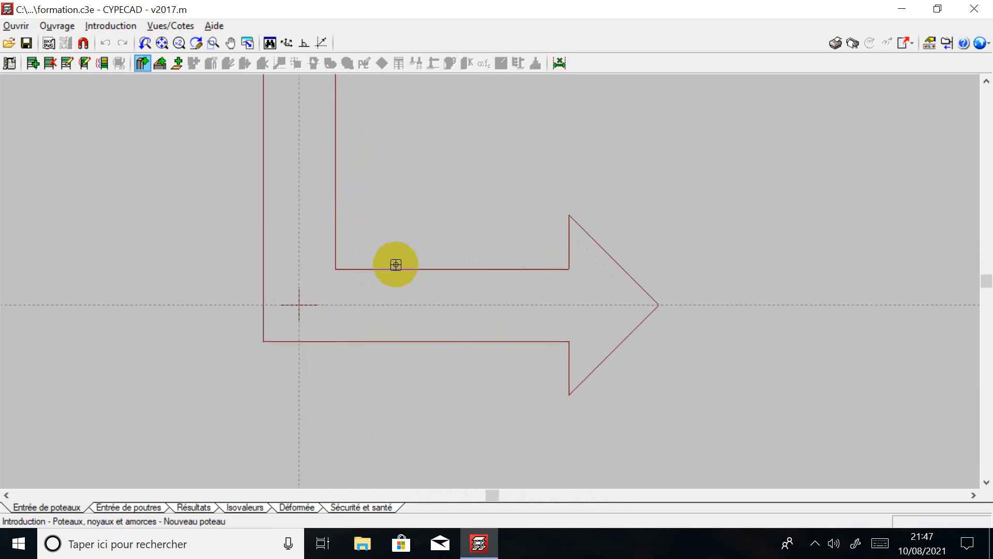
{"action": "scroll", "coordinate": [308, 310], "scroll_direction": "up", "scroll_amount": 4}
{"action": "scroll", "coordinate": [289, 301], "scroll_direction": "up", "scroll_amount": 2}
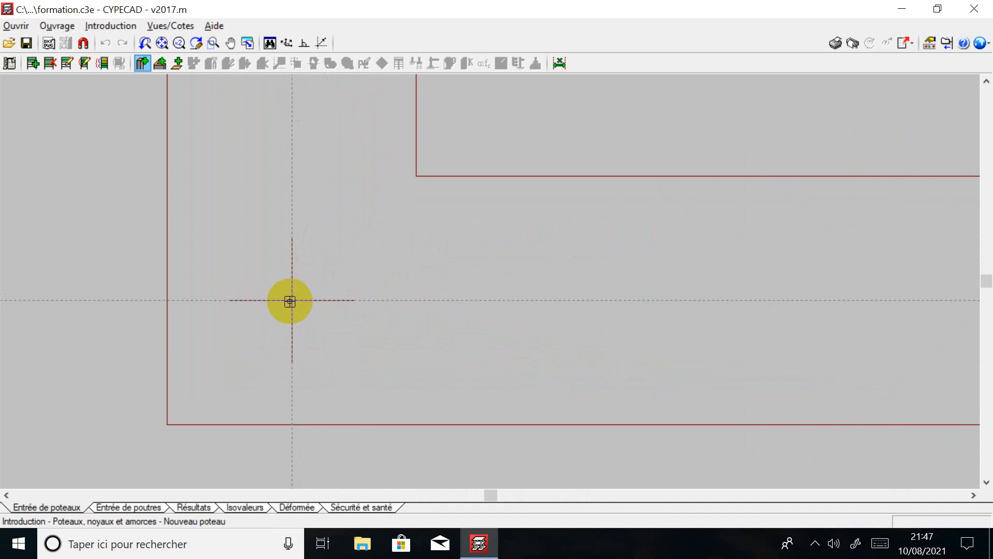
{"action": "left_click", "coordinate": [292, 299]}
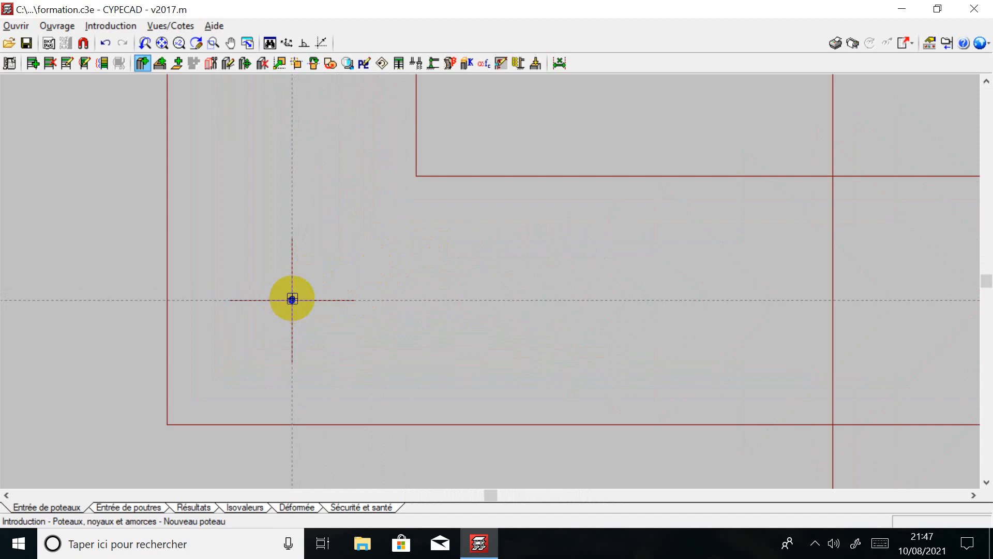
Step: Examine column P1's section outline and its insertion point at the origin
{"action": "scroll", "coordinate": [315, 317], "scroll_direction": "down", "scroll_amount": 3}
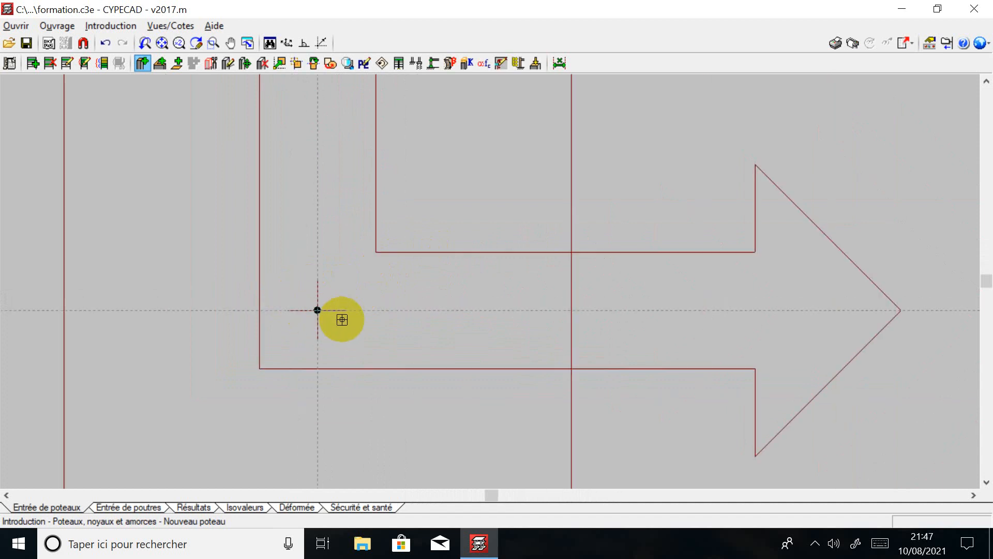
{"action": "scroll", "coordinate": [335, 316], "scroll_direction": "down", "scroll_amount": 4}
{"action": "scroll", "coordinate": [338, 317], "scroll_direction": "up", "scroll_amount": 2}
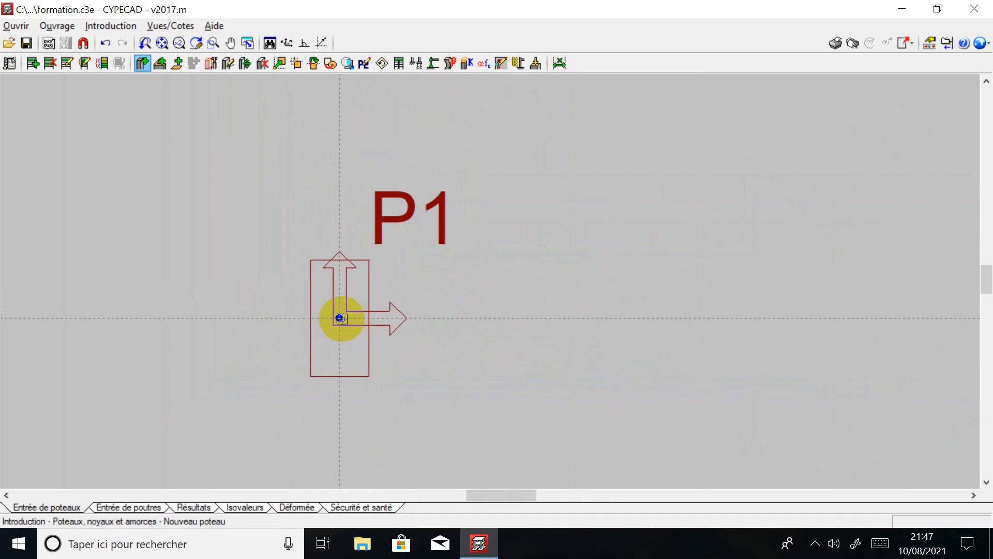
{"action": "scroll", "coordinate": [340, 318], "scroll_direction": "up", "scroll_amount": 1}
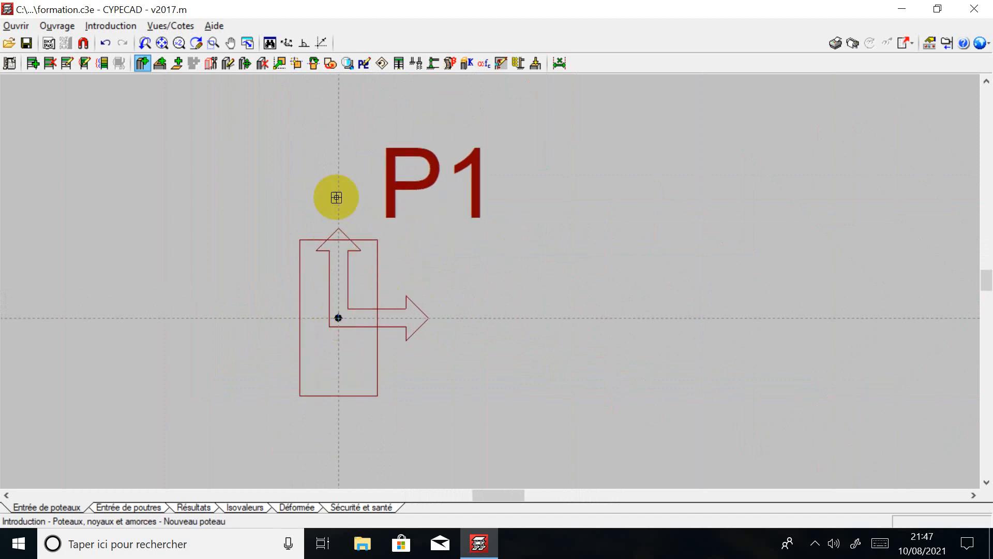
{"action": "scroll", "coordinate": [341, 317], "scroll_direction": "up", "scroll_amount": 4}
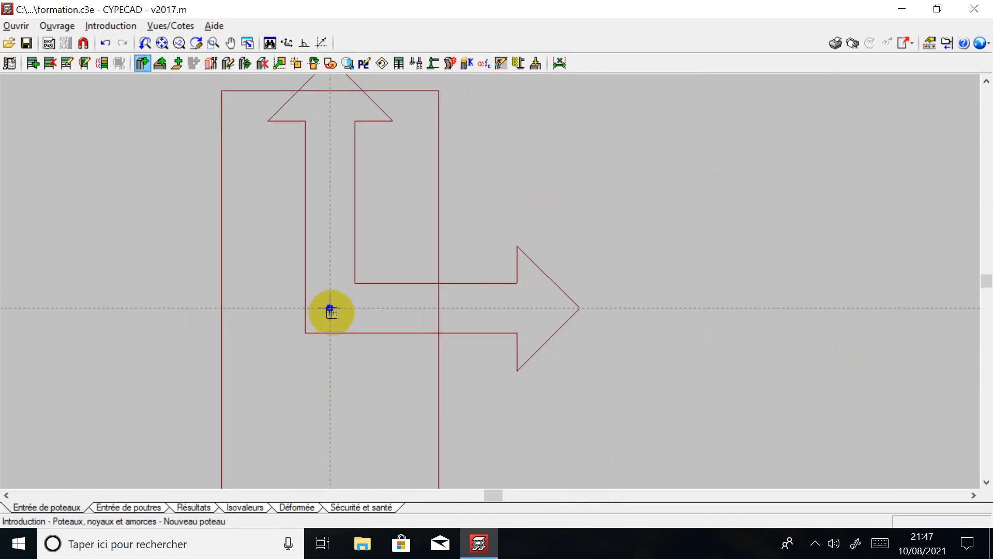
{"action": "scroll", "coordinate": [329, 312], "scroll_direction": "down", "scroll_amount": 2}
{"action": "scroll", "coordinate": [331, 311], "scroll_direction": "down", "scroll_amount": 7}
{"action": "scroll", "coordinate": [332, 315], "scroll_direction": "down", "scroll_amount": 1}
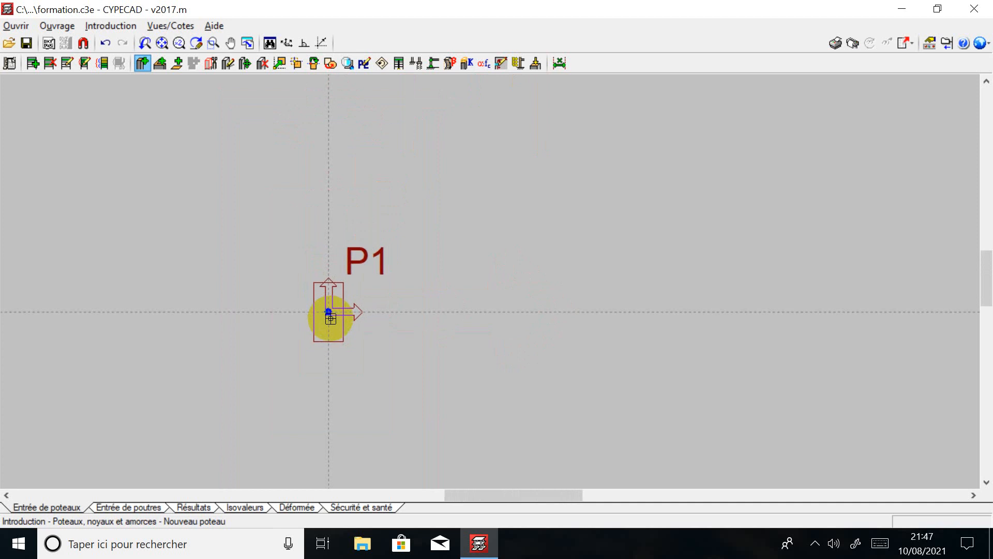
Step: Place a second column 4 m from P1 along the X axis
{"action": "middle_click_drag", "start_coordinate": [330, 318], "coordinate": [326, 383]}
{"action": "scroll", "coordinate": [326, 384], "scroll_direction": "down", "scroll_amount": 1}
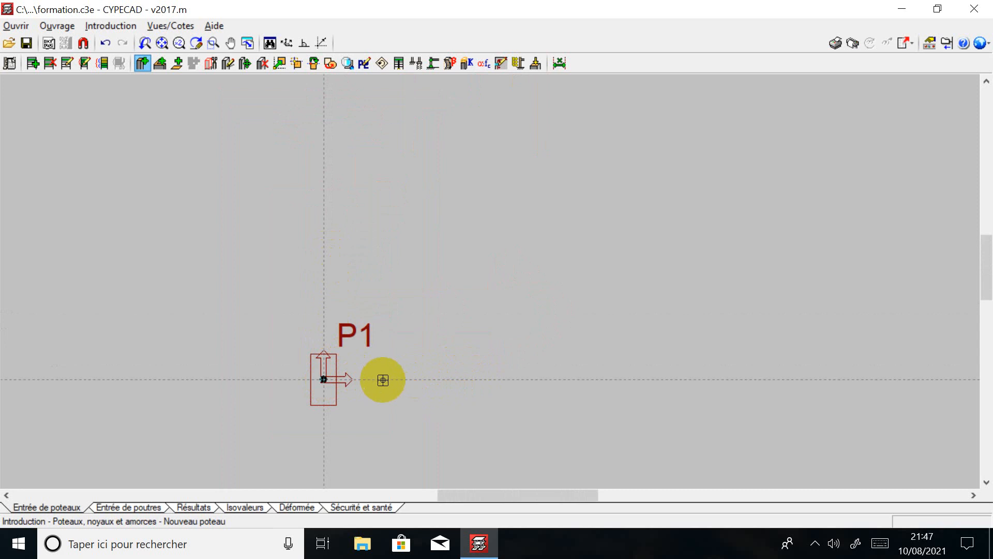
{"action": "left_click", "coordinate": [382, 380]}
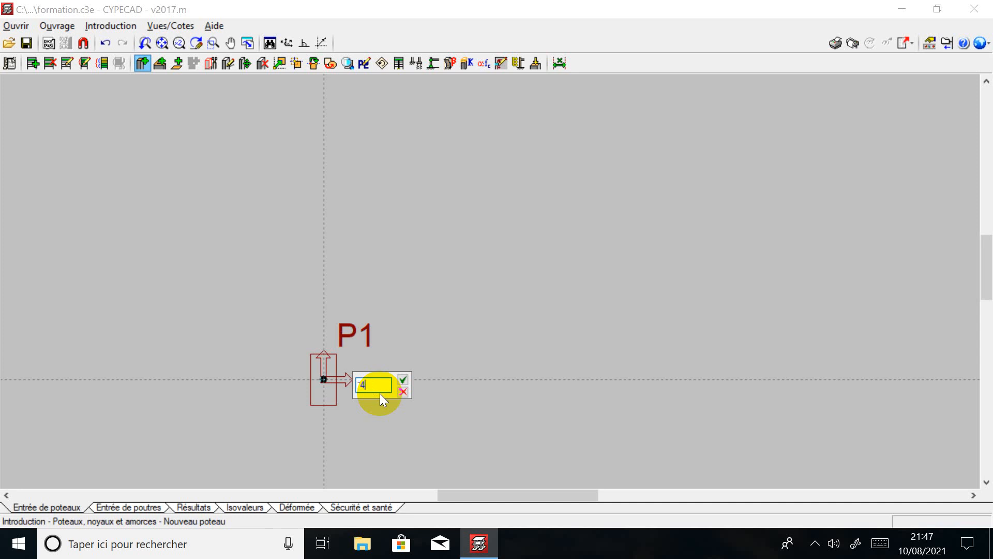
{"action": "key", "text": "Return"}
{"action": "key", "text": "Return"}
{"action": "left_click_drag", "start_coordinate": [388, 382], "coordinate": [346, 393]}
{"action": "type", "text": "4"}
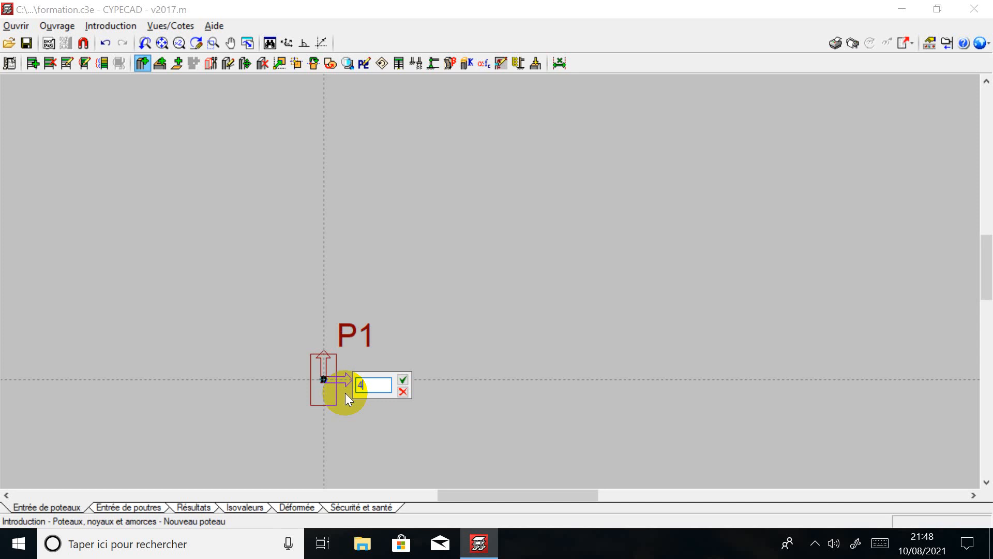
{"action": "key", "text": "Tab"}
{"action": "key", "text": "Return"}
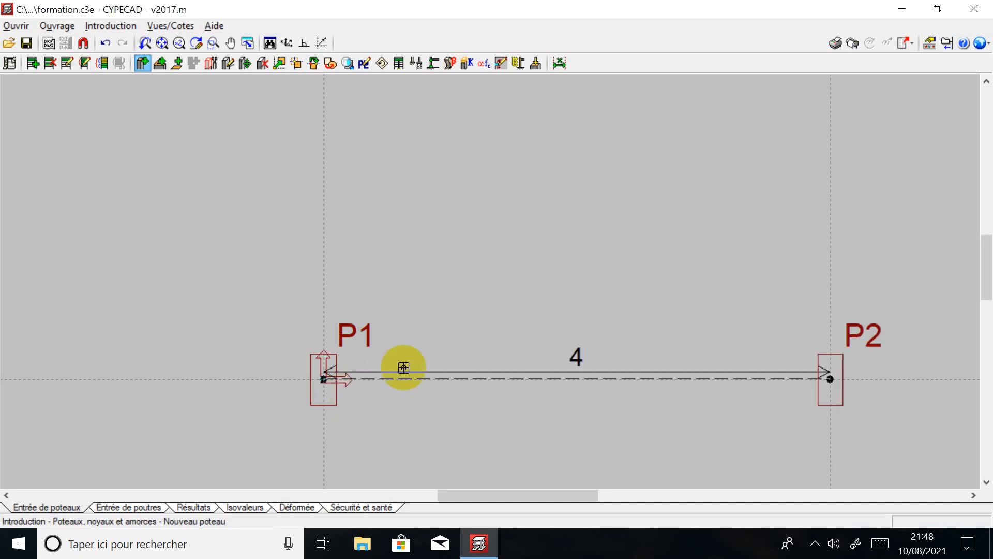
{"action": "scroll", "coordinate": [500, 386], "scroll_direction": "down", "scroll_amount": 3}
{"action": "scroll", "coordinate": [606, 371], "scroll_direction": "up", "scroll_amount": 1}
{"action": "middle_click_drag", "start_coordinate": [606, 371], "coordinate": [409, 362]}
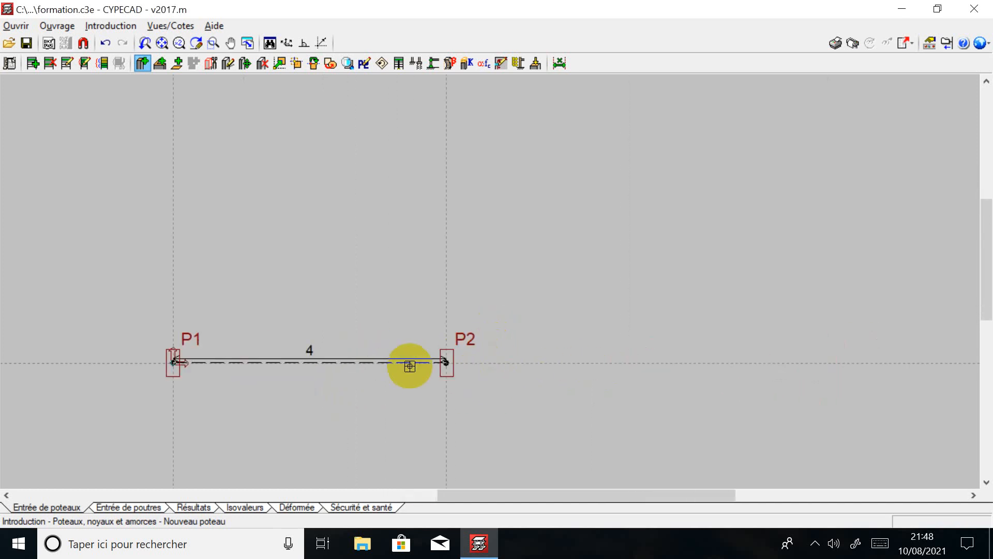
{"action": "scroll", "coordinate": [201, 386], "scroll_direction": "up", "scroll_amount": 2}
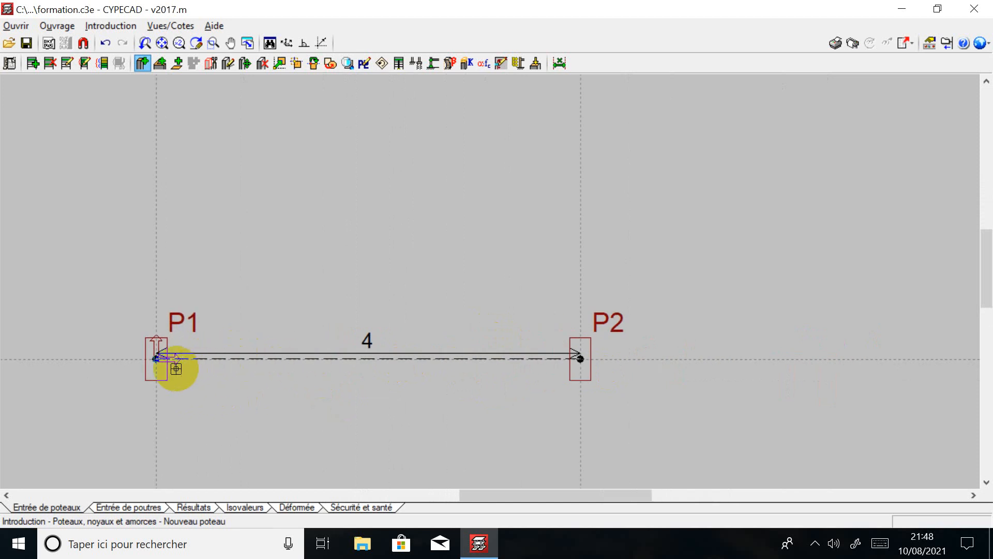
Step: Place a third column 4 m beyond P2 along the X axis
{"action": "scroll", "coordinate": [623, 366], "scroll_direction": "down", "scroll_amount": 2}
{"action": "middle_click_drag", "start_coordinate": [623, 365], "coordinate": [321, 380]}
{"action": "scroll", "coordinate": [360, 379], "scroll_direction": "up", "scroll_amount": 1}
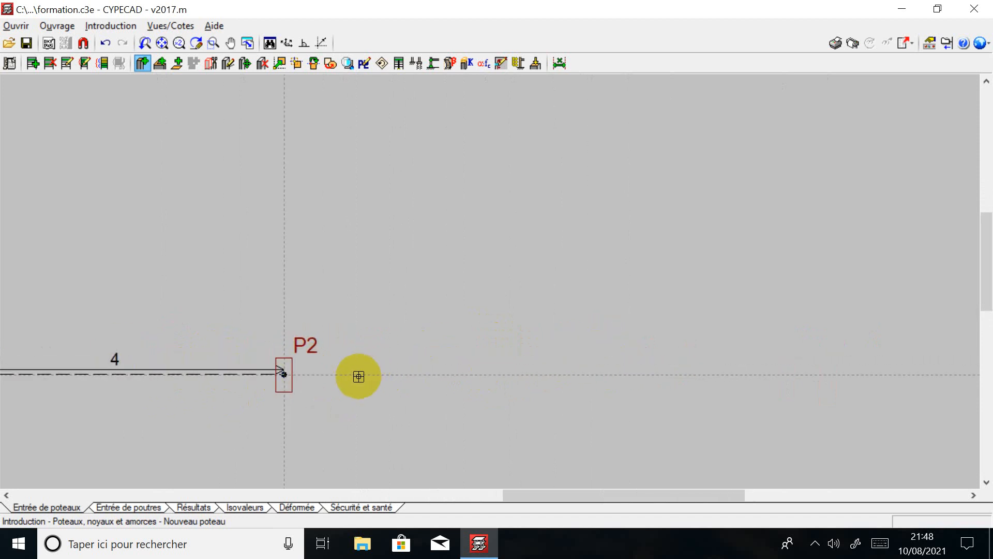
{"action": "scroll", "coordinate": [349, 376], "scroll_direction": "up", "scroll_amount": 2}
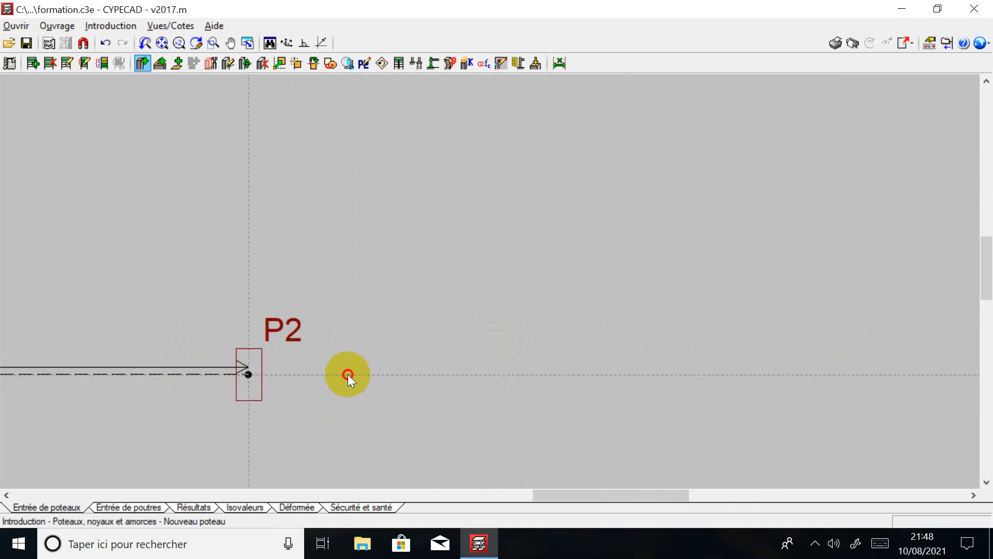
{"action": "left_click", "coordinate": [348, 376]}
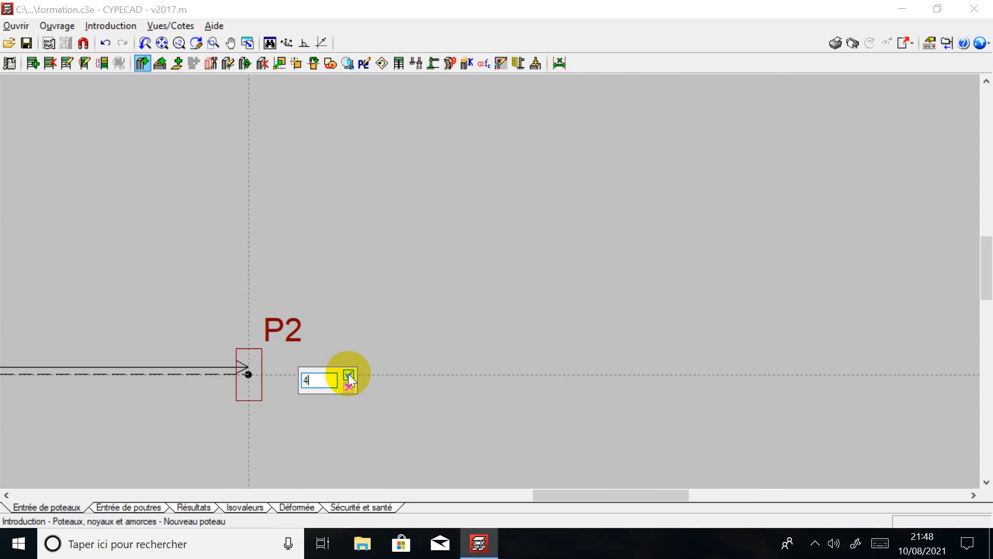
{"action": "left_click", "coordinate": [349, 374]}
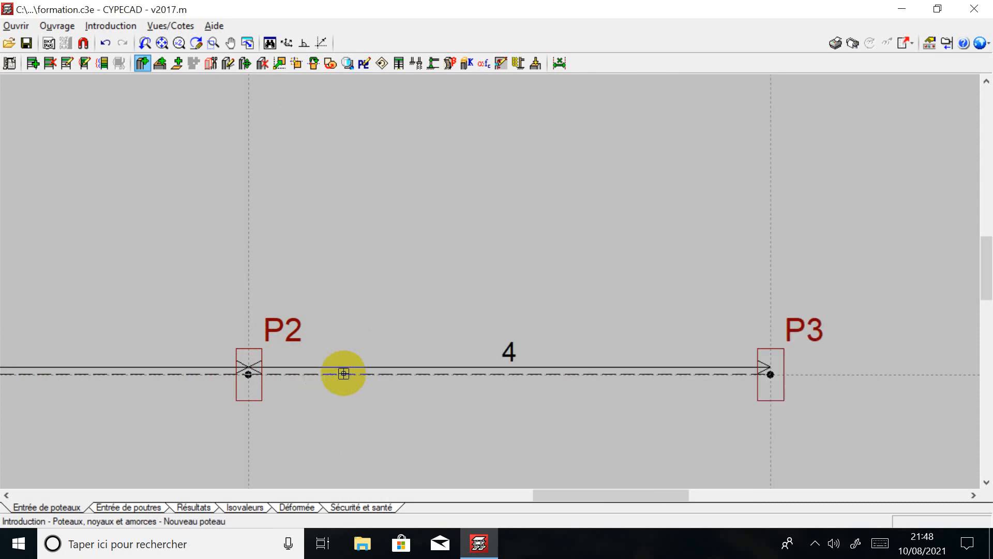
Step: Place a fourth column 3 m beyond P3 along the X axis
{"action": "scroll", "coordinate": [331, 373], "scroll_direction": "down", "scroll_amount": 4}
{"action": "scroll", "coordinate": [509, 376], "scroll_direction": "up", "scroll_amount": 1}
{"action": "scroll", "coordinate": [481, 375], "scroll_direction": "up", "scroll_amount": 2}
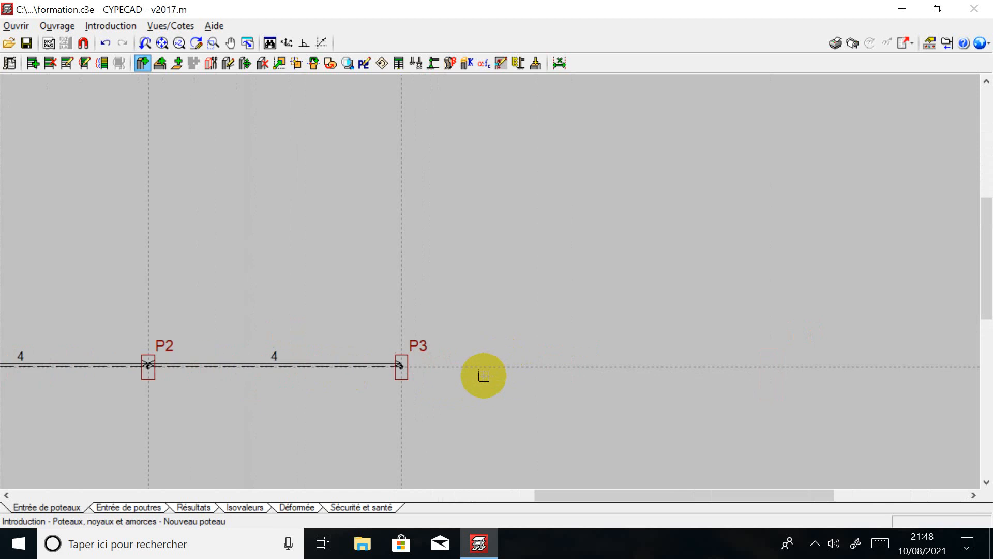
{"action": "left_click", "coordinate": [459, 371]}
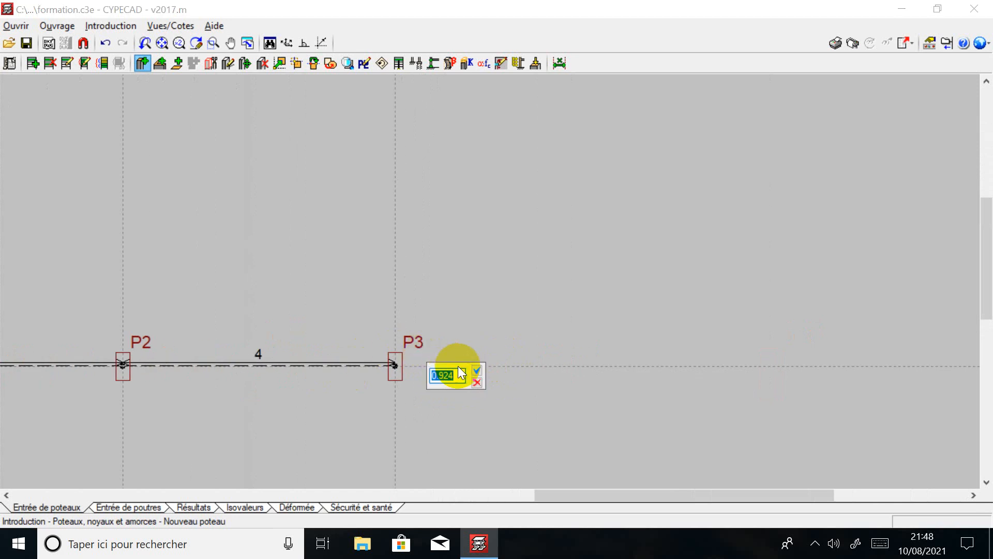
{"action": "type", "text": "3"}
{"action": "key", "text": "Return"}
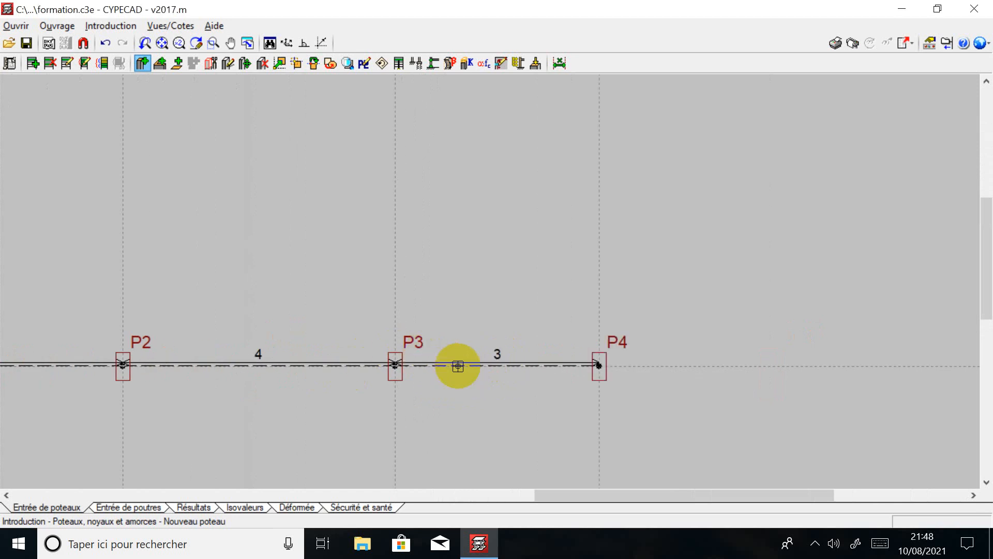
Step: Place a fifth column 4 m beyond P4 to finish the row along the X axis
{"action": "scroll", "coordinate": [468, 370], "scroll_direction": "down", "scroll_amount": 4}
{"action": "scroll", "coordinate": [531, 375], "scroll_direction": "up", "scroll_amount": 1}
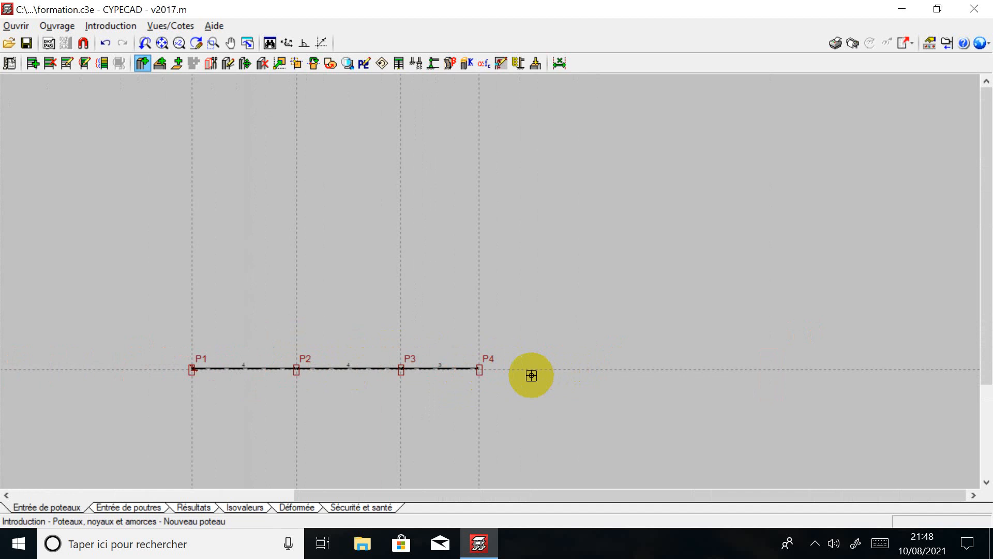
{"action": "scroll", "coordinate": [517, 373], "scroll_direction": "up", "scroll_amount": 3}
{"action": "left_click", "coordinate": [521, 364]}
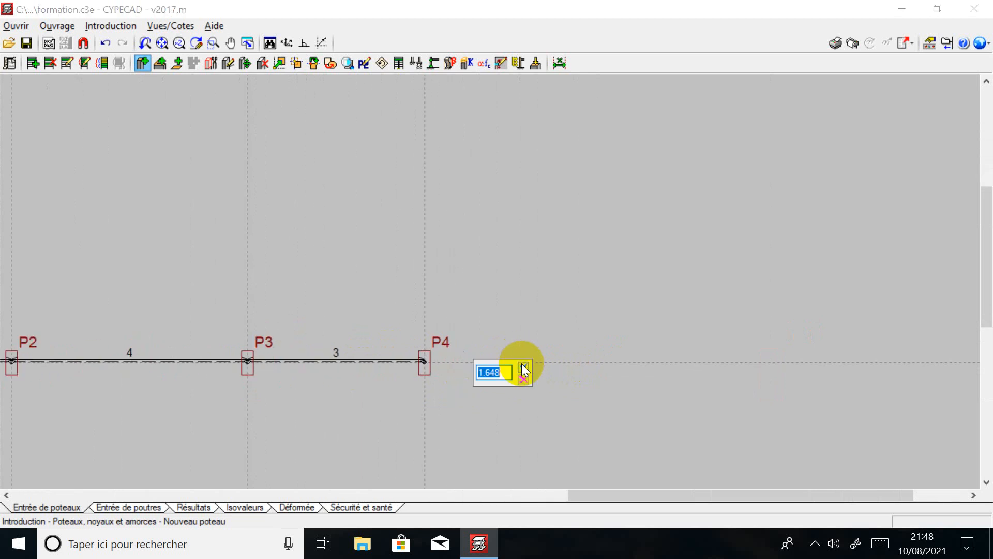
{"action": "type", "text": "4"}
{"action": "key", "text": "Return"}
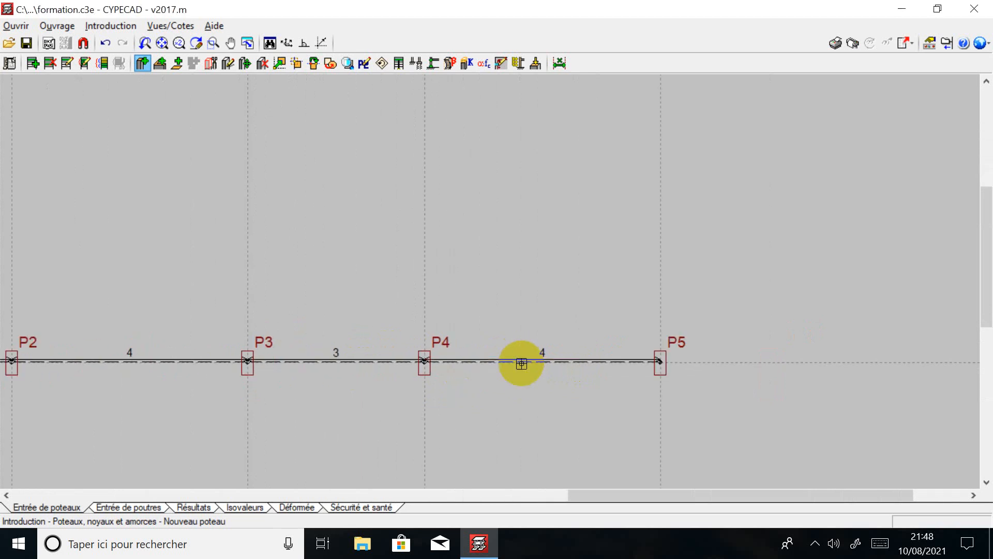
Step: Place a column 4 m above P1 on its vertical axis line
{"action": "scroll", "coordinate": [522, 363], "scroll_direction": "down", "scroll_amount": 4}
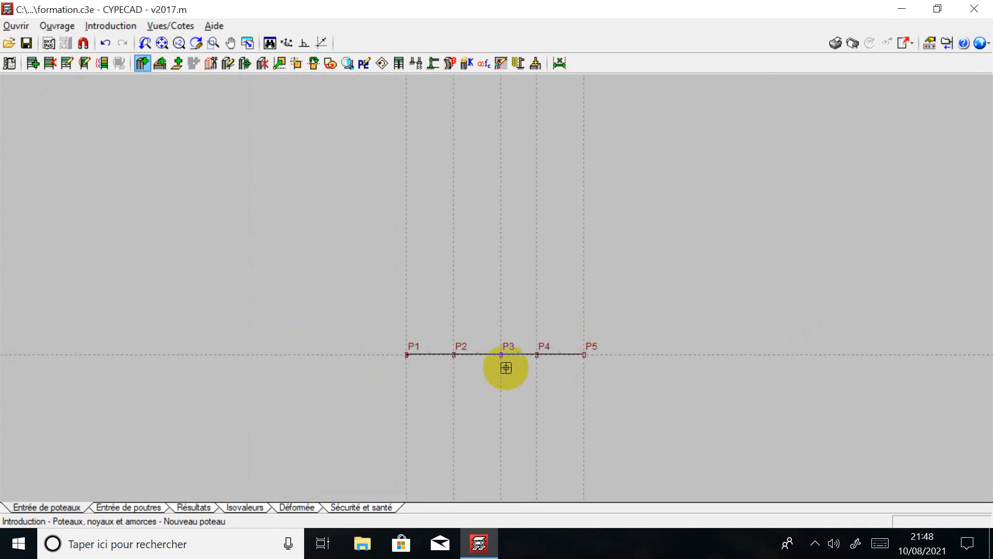
{"action": "scroll", "coordinate": [393, 370], "scroll_direction": "up", "scroll_amount": 1}
{"action": "scroll", "coordinate": [395, 352], "scroll_direction": "up", "scroll_amount": 4}
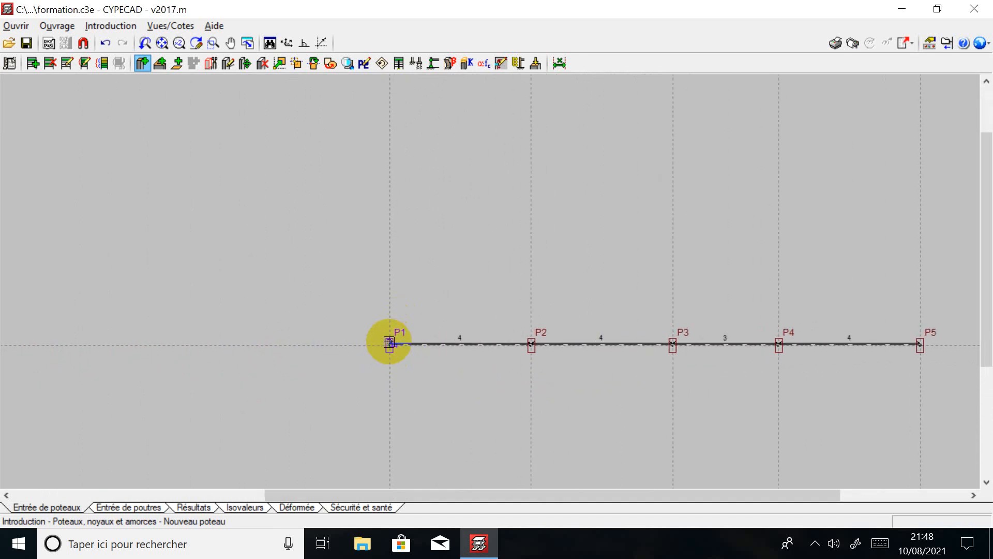
{"action": "scroll", "coordinate": [389, 344], "scroll_direction": "up", "scroll_amount": 1}
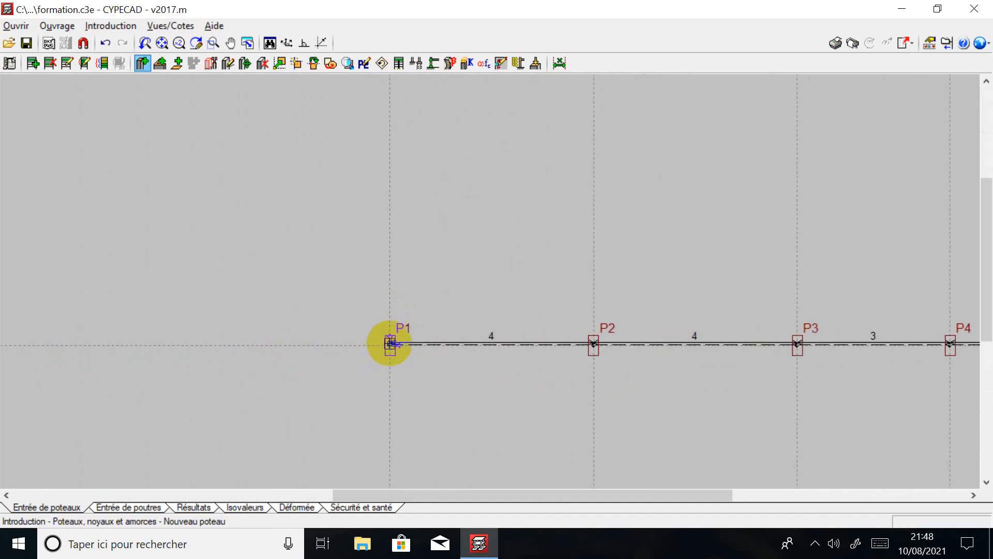
{"action": "scroll", "coordinate": [389, 345], "scroll_direction": "up", "scroll_amount": 2}
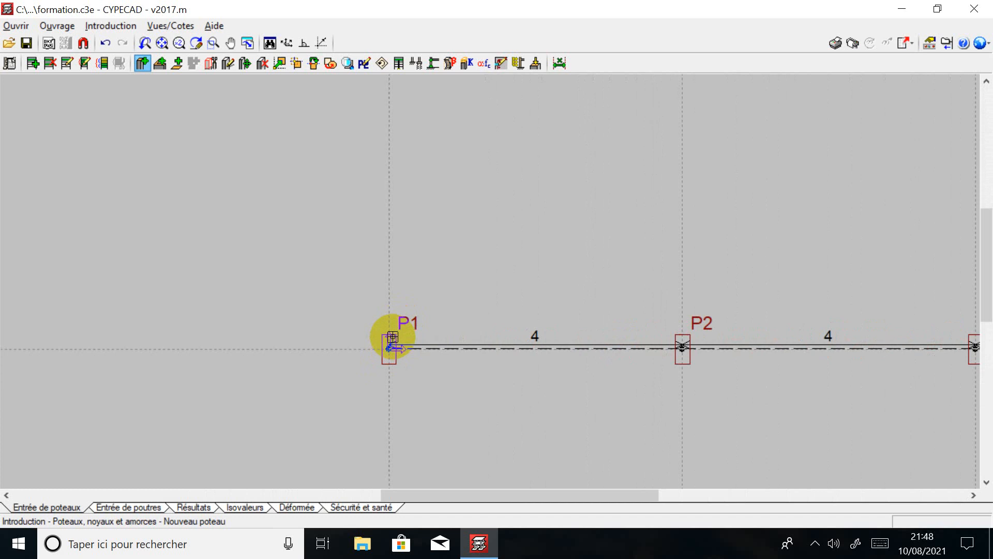
{"action": "scroll", "coordinate": [388, 296], "scroll_direction": "up", "scroll_amount": 1}
{"action": "scroll", "coordinate": [388, 296], "scroll_direction": "up", "scroll_amount": 2}
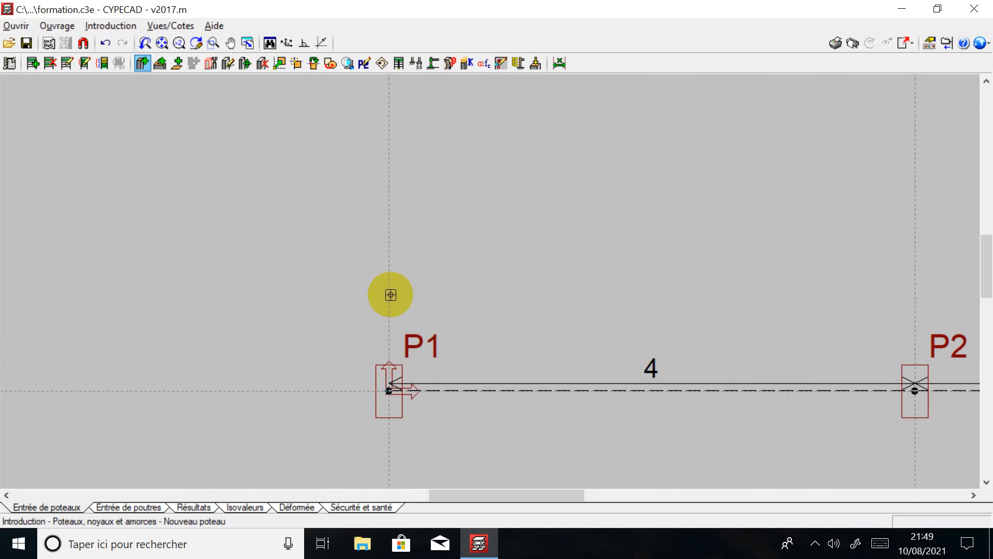
{"action": "left_click", "coordinate": [391, 296]}
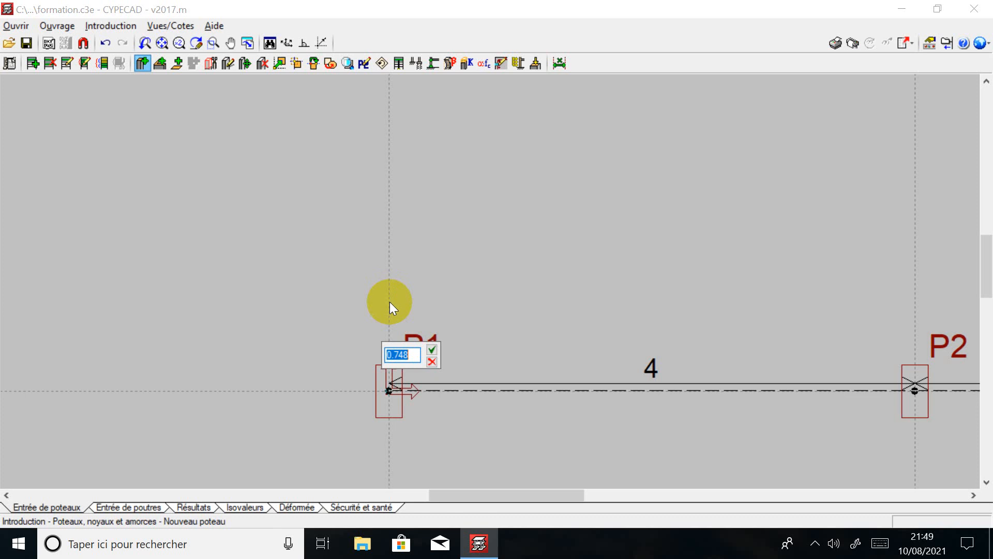
{"action": "type", "text": "4"}
{"action": "key", "text": "Return"}
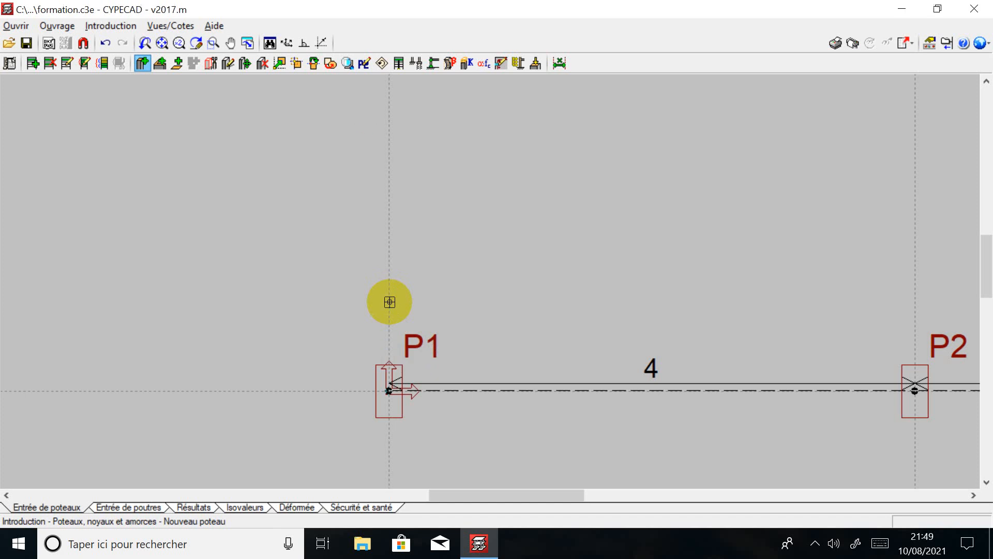
Step: Place a column 3 m above P6 on the vertical axis line through P1
{"action": "scroll", "coordinate": [389, 302], "scroll_direction": "down", "scroll_amount": 5}
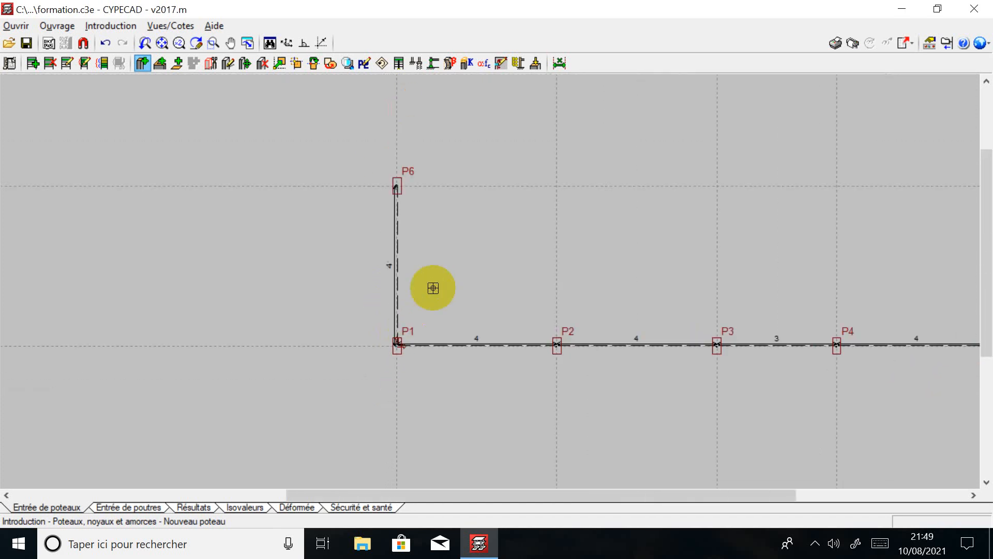
{"action": "scroll", "coordinate": [417, 327], "scroll_direction": "up", "scroll_amount": 5}
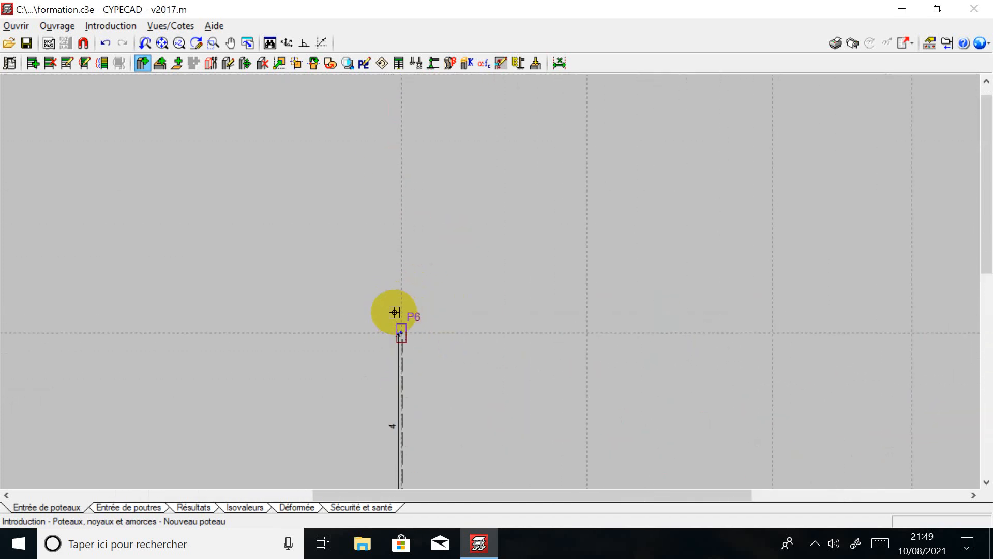
{"action": "scroll", "coordinate": [404, 275], "scroll_direction": "up", "scroll_amount": 1}
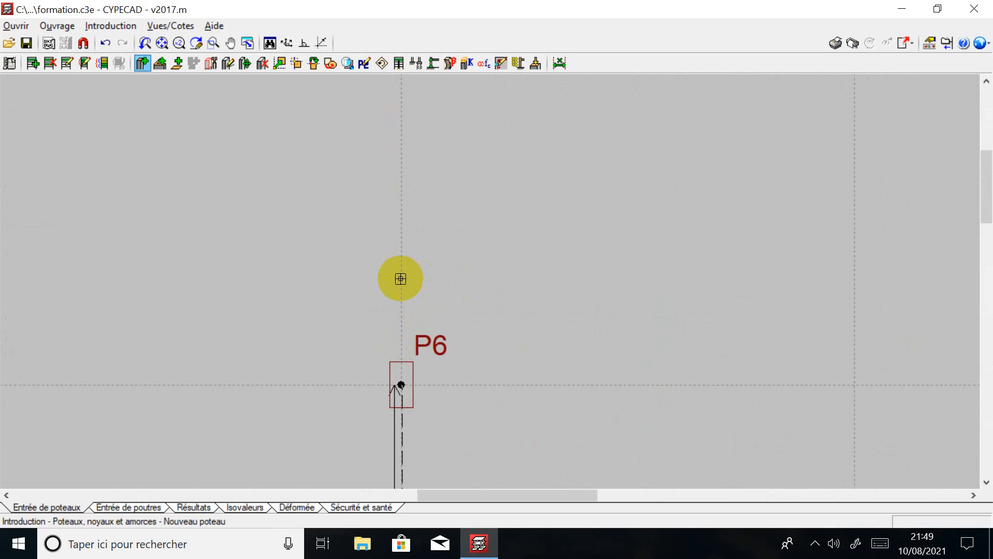
{"action": "left_click", "coordinate": [403, 286]}
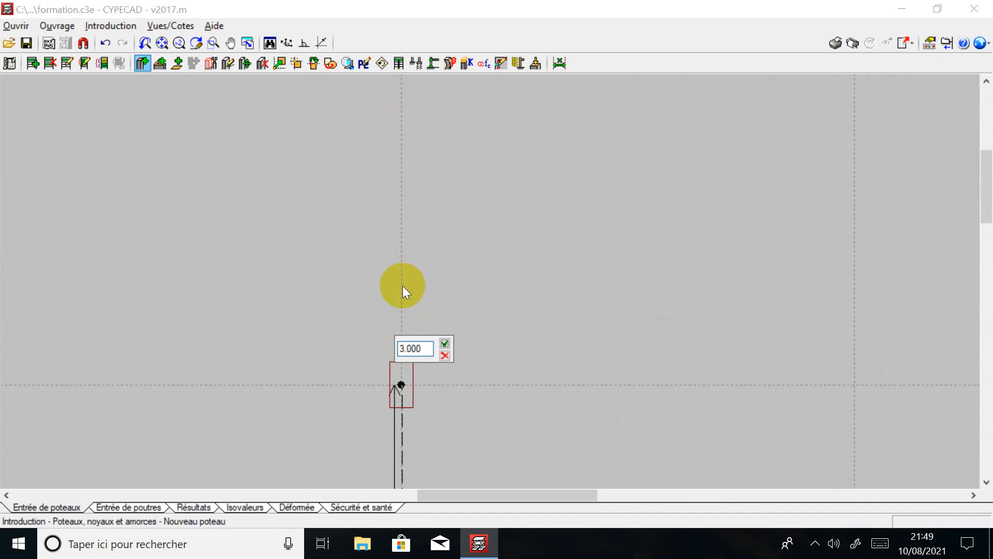
Step: Place a column 4 m above P7 on the vertical axis line through P1
{"action": "scroll", "coordinate": [409, 303], "scroll_direction": "down", "scroll_amount": 6}
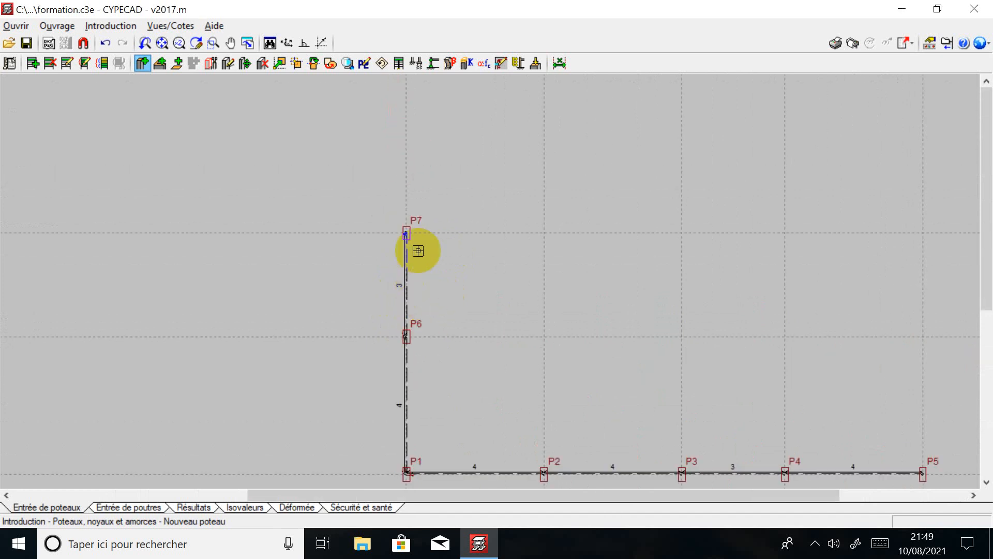
{"action": "scroll", "coordinate": [414, 223], "scroll_direction": "up", "scroll_amount": 1}
{"action": "scroll", "coordinate": [417, 225], "scroll_direction": "up", "scroll_amount": 4}
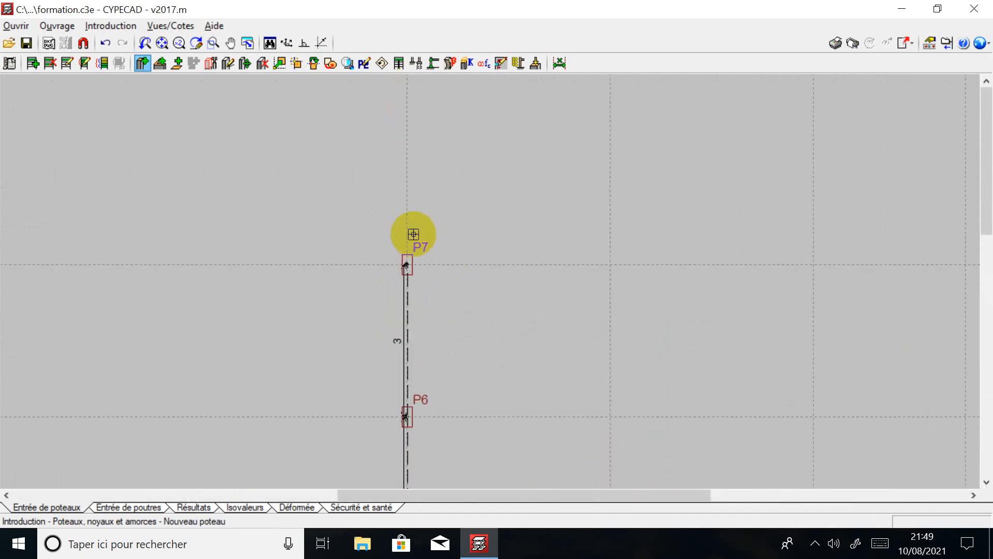
{"action": "scroll", "coordinate": [402, 207], "scroll_direction": "up", "scroll_amount": 2}
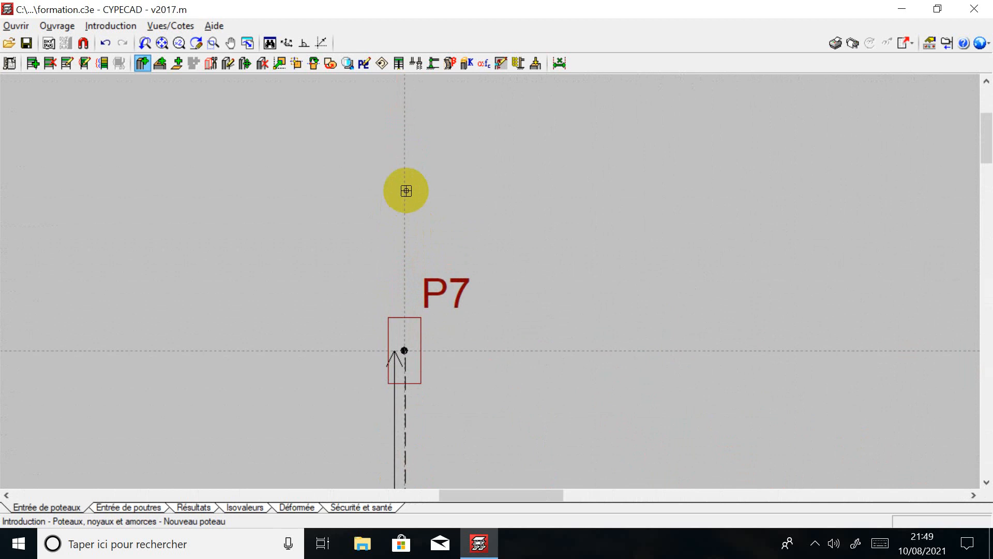
{"action": "middle_click_drag", "start_coordinate": [406, 187], "coordinate": [395, 248]}
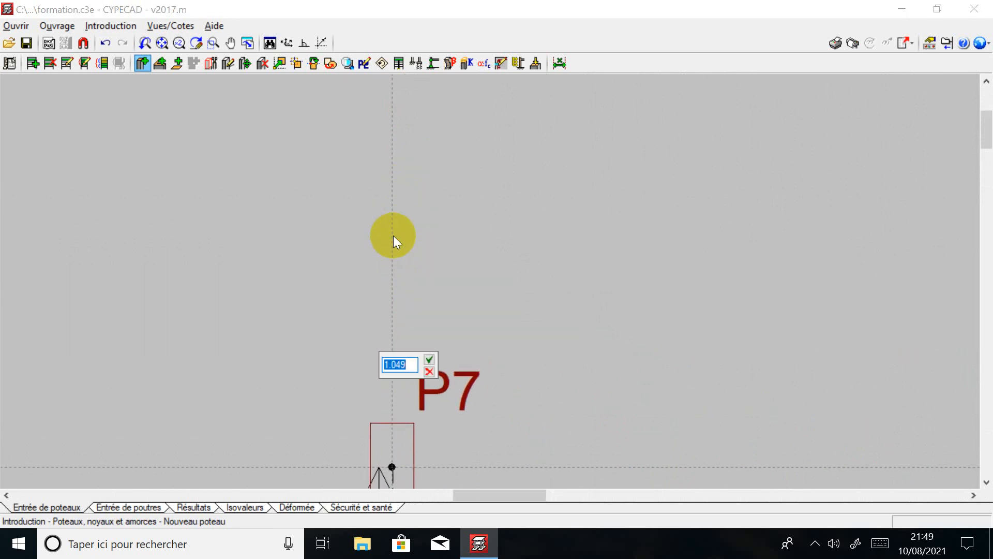
{"action": "type", "text": "4.000"}
{"action": "key", "text": "Return"}
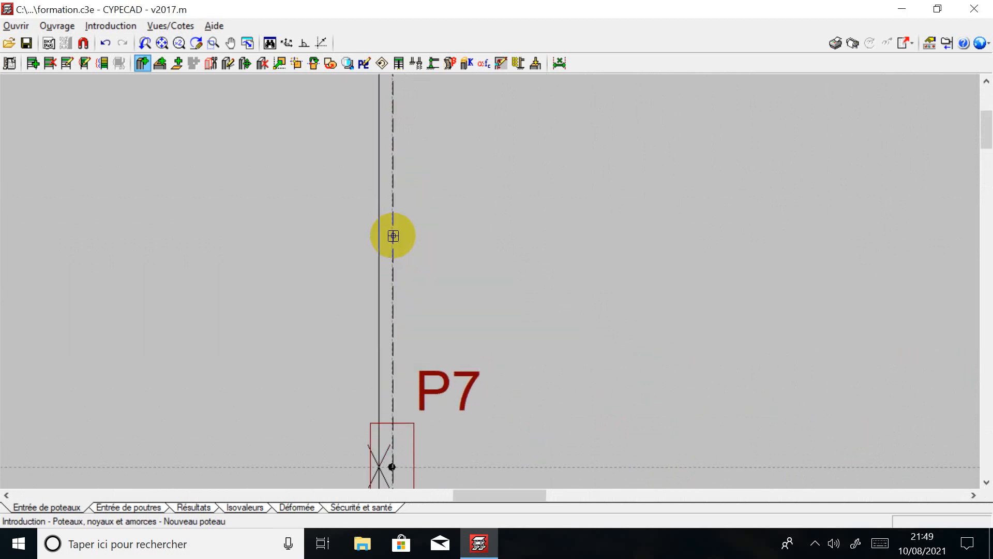
Step: Examine the axis grid formed by columns P1 to P8 and the intersection of the P2 and P6 axis lines
{"action": "scroll", "coordinate": [404, 266], "scroll_direction": "down", "scroll_amount": 5}
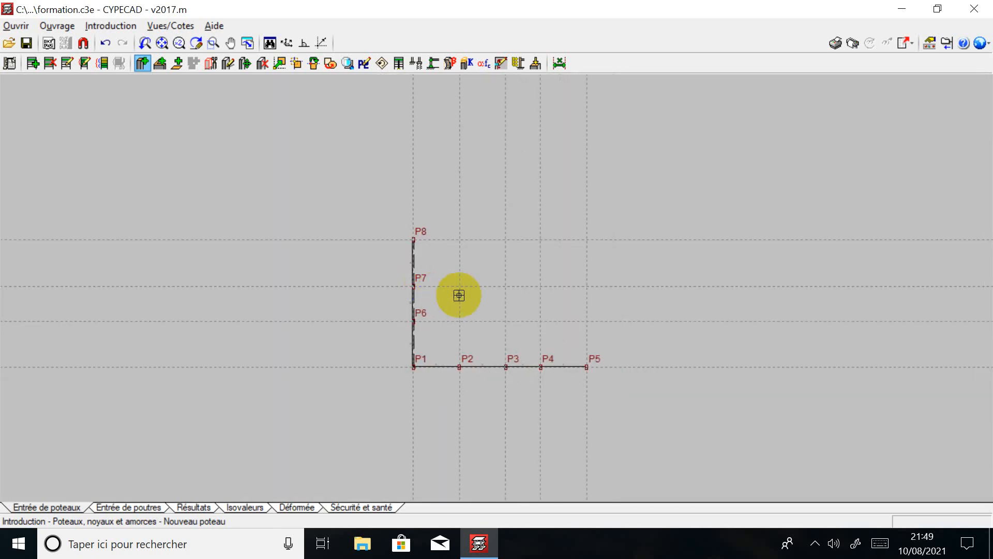
{"action": "scroll", "coordinate": [445, 271], "scroll_direction": "up", "scroll_amount": 5}
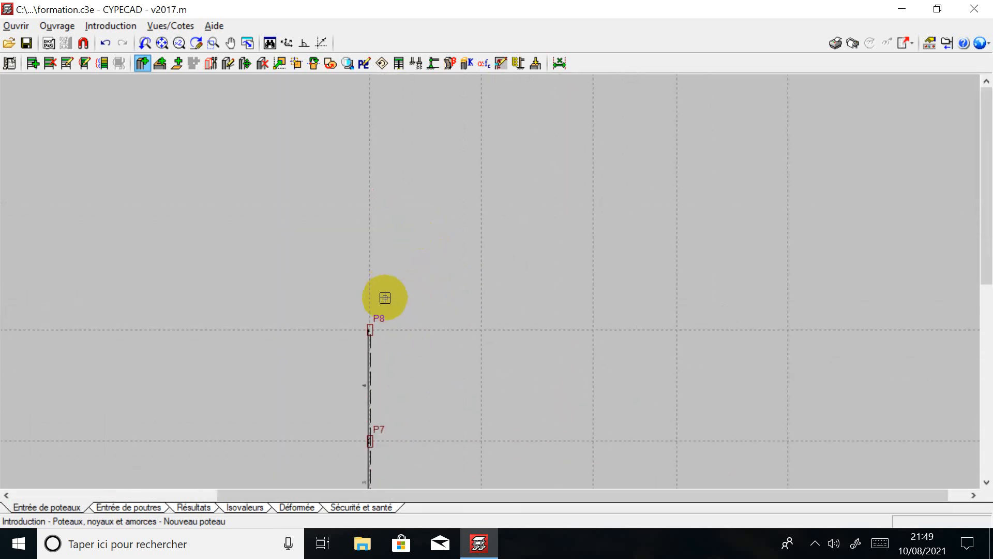
{"action": "scroll", "coordinate": [385, 298], "scroll_direction": "down", "scroll_amount": 5}
{"action": "scroll", "coordinate": [380, 308], "scroll_direction": "up", "scroll_amount": 1}
{"action": "scroll", "coordinate": [373, 295], "scroll_direction": "down", "scroll_amount": 1}
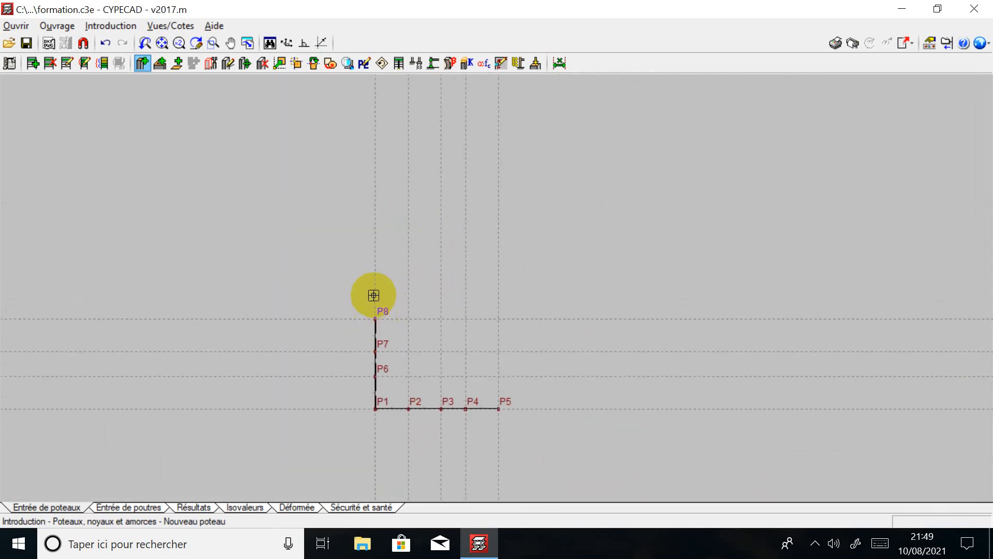
{"action": "scroll", "coordinate": [373, 295], "scroll_direction": "up", "scroll_amount": 2}
{"action": "scroll", "coordinate": [368, 299], "scroll_direction": "down", "scroll_amount": 3}
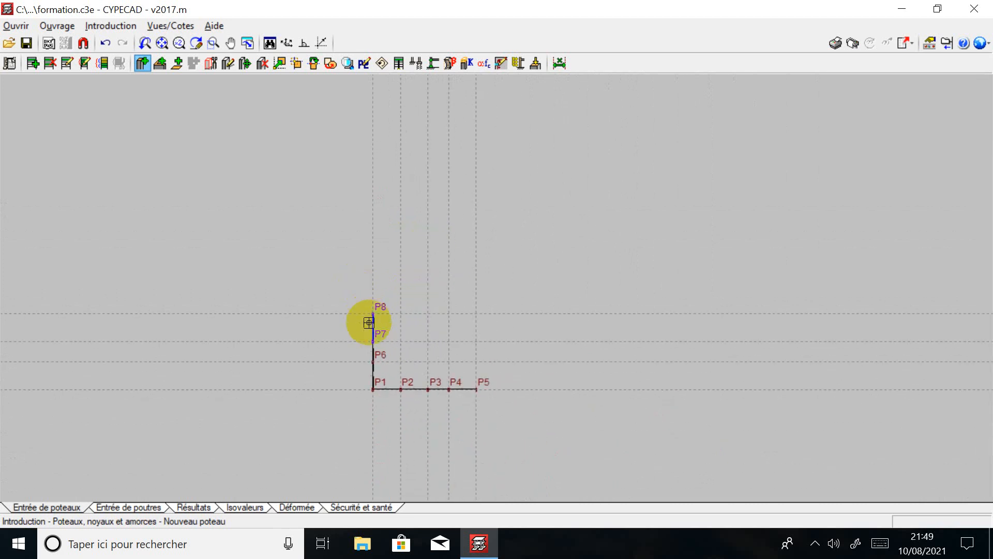
{"action": "scroll", "coordinate": [383, 349], "scroll_direction": "up", "scroll_amount": 4}
{"action": "scroll", "coordinate": [411, 334], "scroll_direction": "down", "scroll_amount": 1}
{"action": "scroll", "coordinate": [410, 386], "scroll_direction": "up", "scroll_amount": 1}
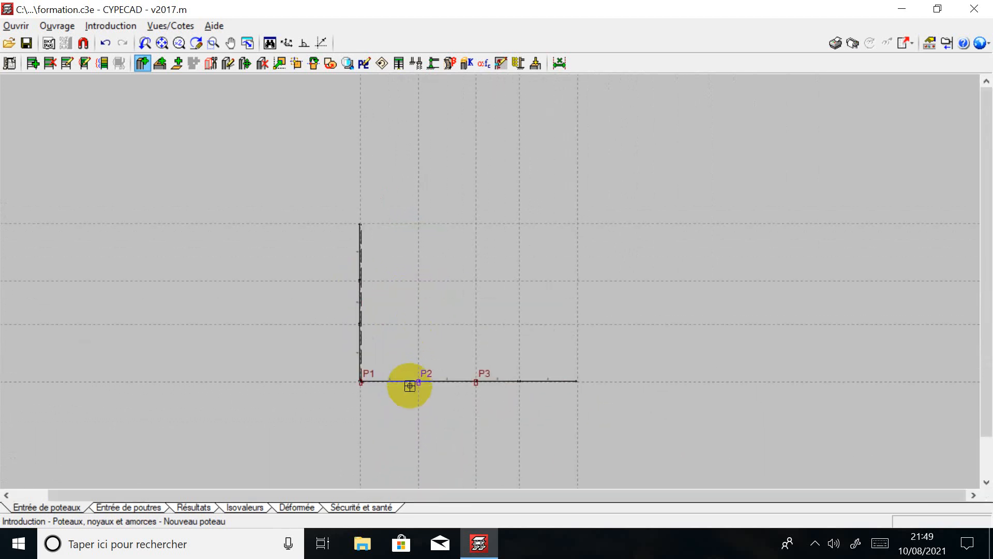
{"action": "scroll", "coordinate": [410, 386], "scroll_direction": "up", "scroll_amount": 2}
{"action": "scroll", "coordinate": [416, 326], "scroll_direction": "up", "scroll_amount": 1}
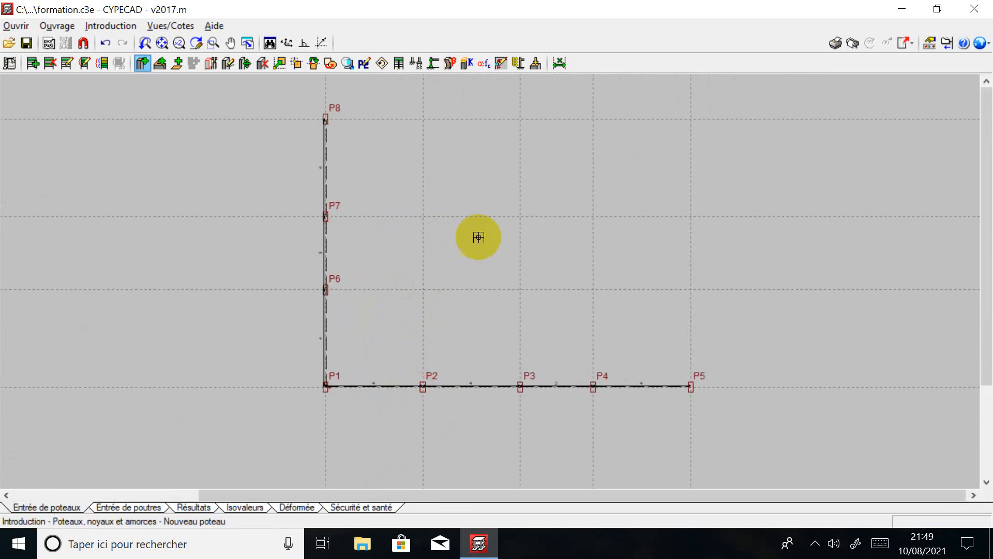
{"action": "scroll", "coordinate": [425, 263], "scroll_direction": "up", "scroll_amount": 1}
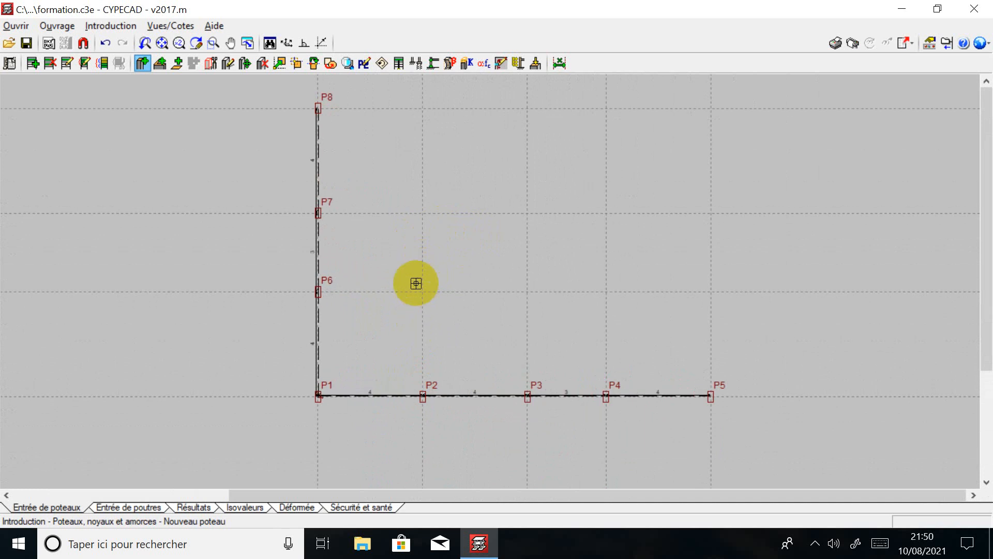
{"action": "scroll", "coordinate": [429, 297], "scroll_direction": "up", "scroll_amount": 4}
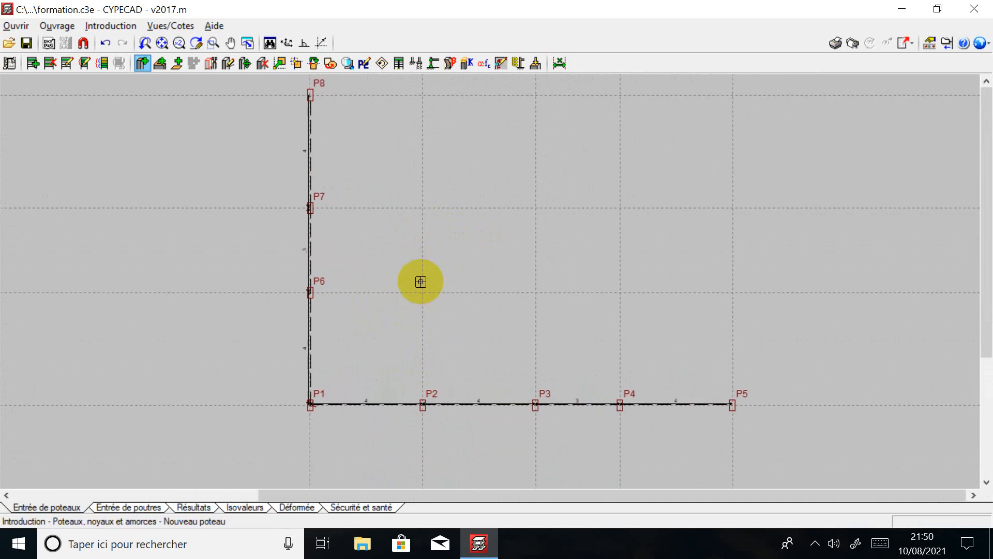
{"action": "scroll", "coordinate": [426, 294], "scroll_direction": "up", "scroll_amount": 2}
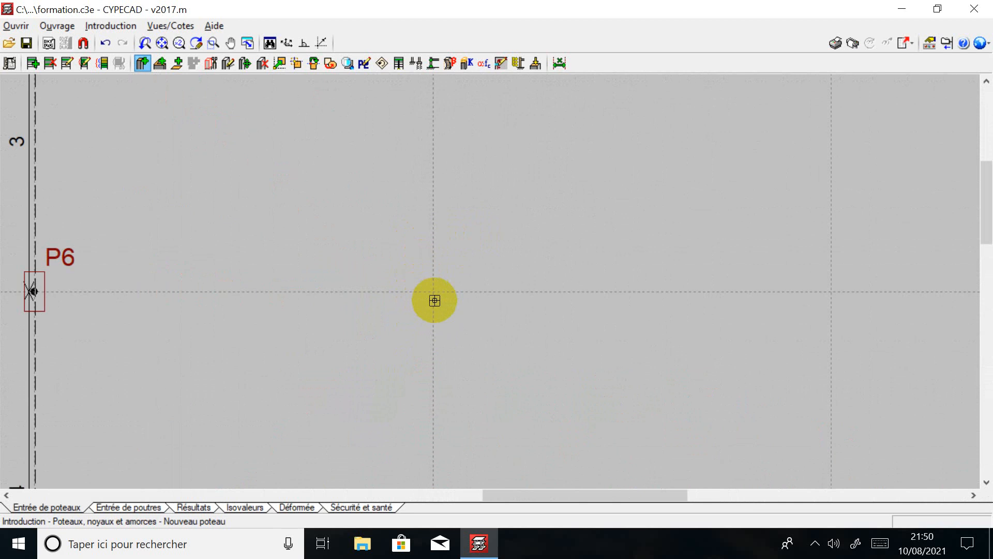
Step: Place columns where the horizontal axis line through P6 crosses the vertical axis lines through P2 and P3
{"action": "scroll", "coordinate": [433, 291], "scroll_direction": "up", "scroll_amount": 2}
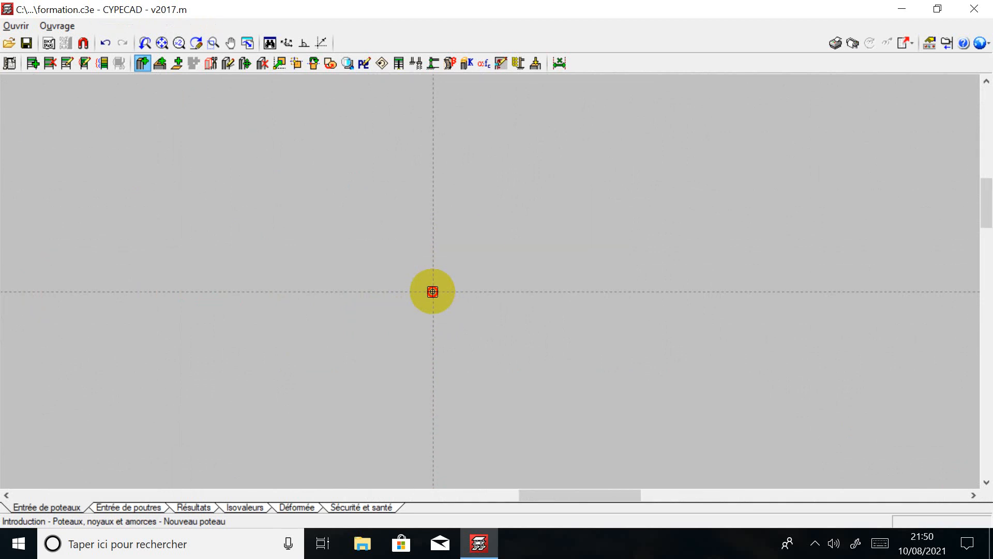
{"action": "scroll", "coordinate": [433, 292], "scroll_direction": "down", "scroll_amount": 6}
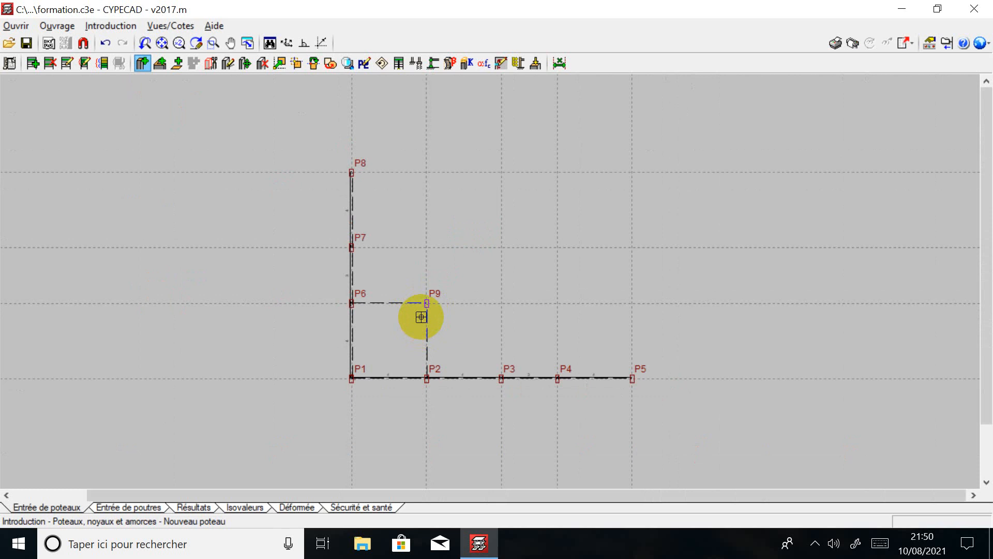
{"action": "scroll", "coordinate": [423, 315], "scroll_direction": "up", "scroll_amount": 1}
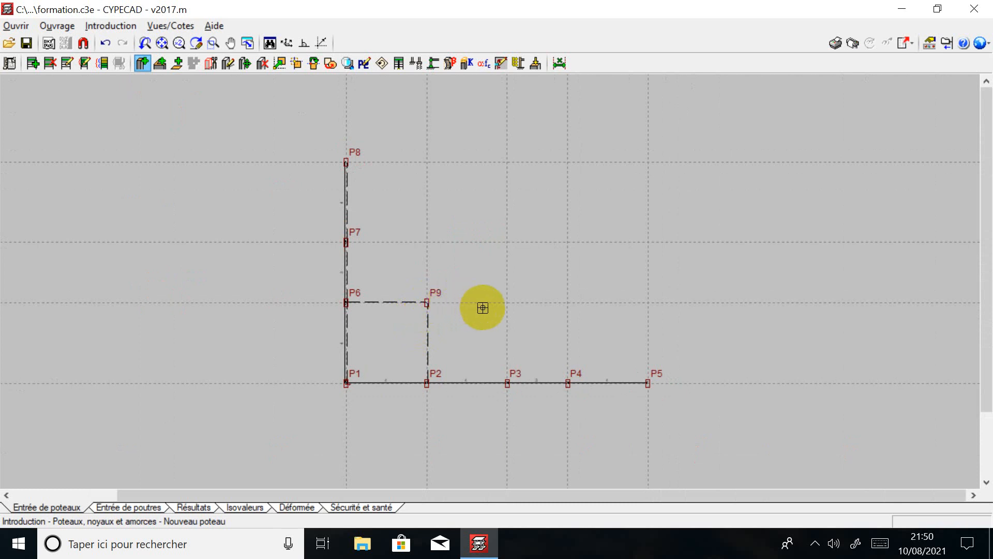
{"action": "scroll", "coordinate": [510, 302], "scroll_direction": "up", "scroll_amount": 5}
{"action": "scroll", "coordinate": [507, 293], "scroll_direction": "up", "scroll_amount": 2}
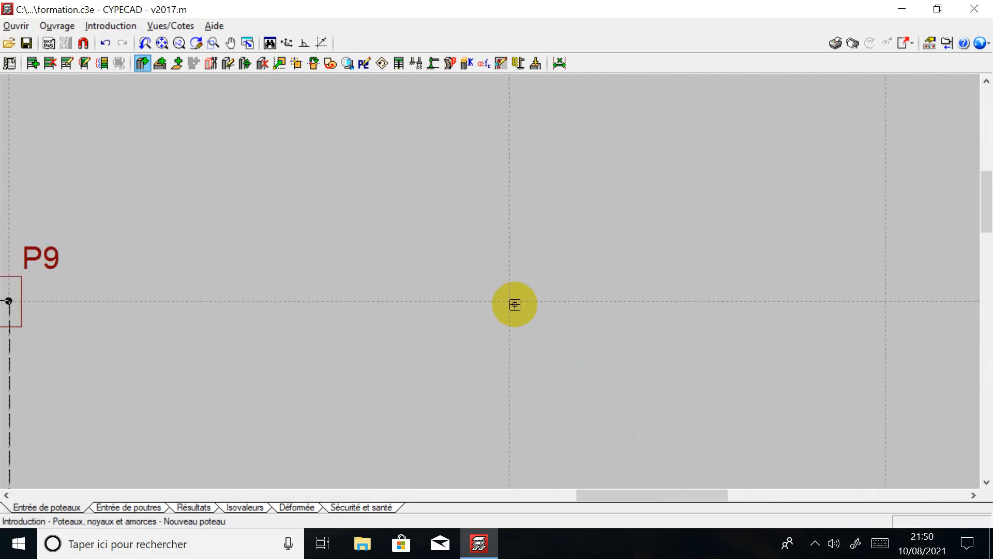
{"action": "scroll", "coordinate": [509, 301], "scroll_direction": "down", "scroll_amount": 8}
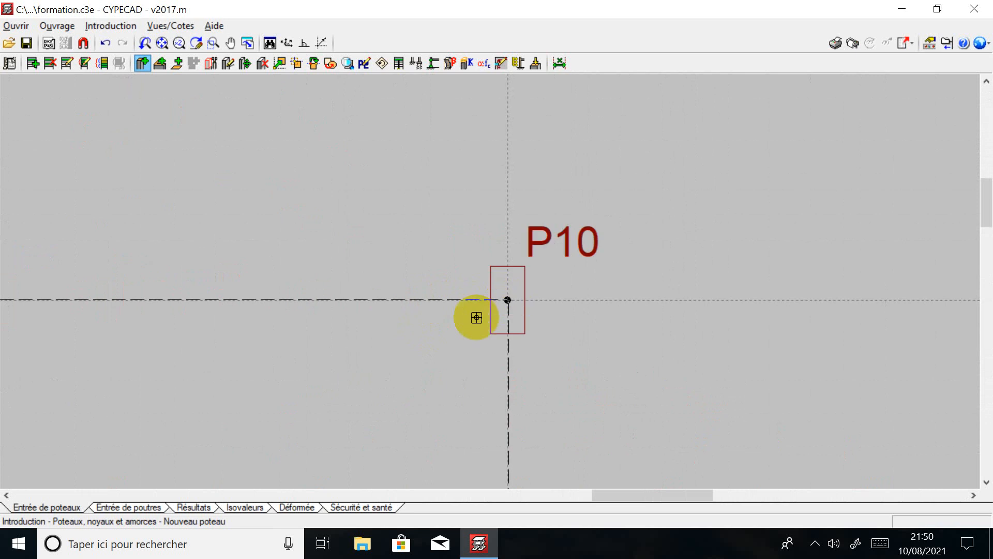
Step: Place columns where the horizontal axis line through P6 crosses the vertical axis lines through P4 and P5
{"action": "scroll", "coordinate": [470, 331], "scroll_direction": "up", "scroll_amount": 1}
{"action": "scroll", "coordinate": [506, 328], "scroll_direction": "up", "scroll_amount": 4}
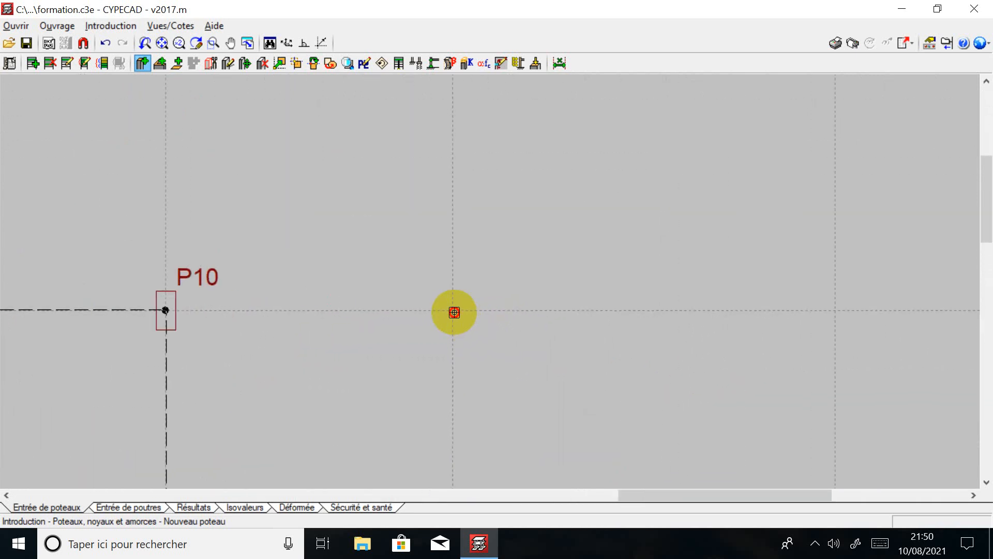
{"action": "scroll", "coordinate": [455, 311], "scroll_direction": "down", "scroll_amount": 4}
{"action": "scroll", "coordinate": [540, 314], "scroll_direction": "up", "scroll_amount": 5}
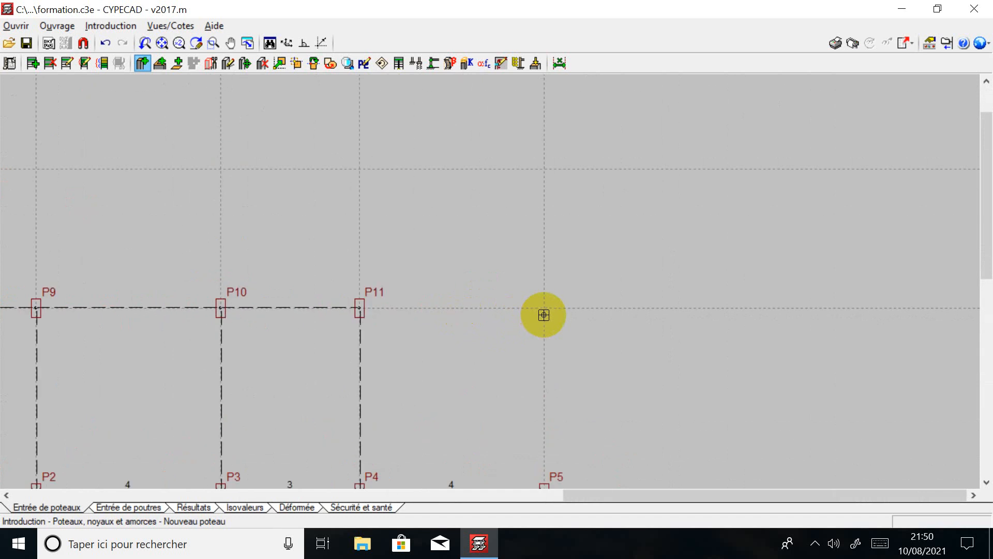
{"action": "left_click", "coordinate": [544, 308]}
{"action": "scroll", "coordinate": [551, 172], "scroll_direction": "down", "scroll_amount": 5}
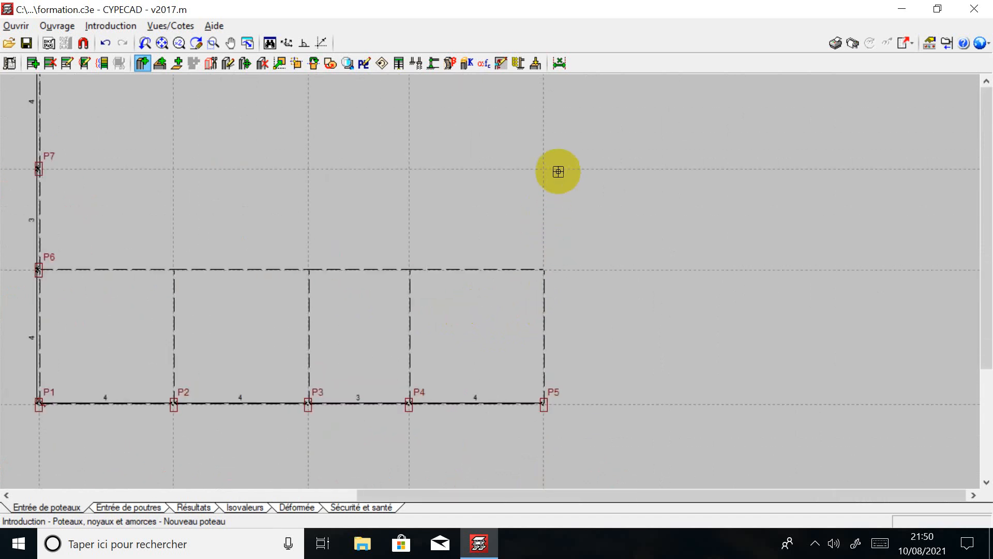
Step: Place columns on the horizontal axis line through P7 at its intersections with the P5, P4 and P3 vertical axis lines
{"action": "scroll", "coordinate": [551, 172], "scroll_direction": "up", "scroll_amount": 4}
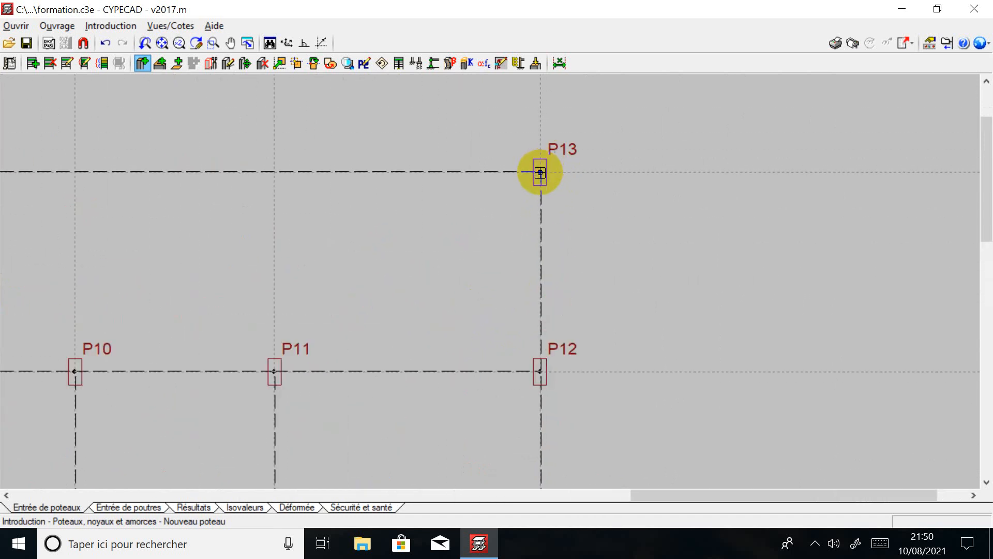
{"action": "scroll", "coordinate": [655, 198], "scroll_direction": "down", "scroll_amount": 4}
{"action": "scroll", "coordinate": [526, 189], "scroll_direction": "up", "scroll_amount": 4}
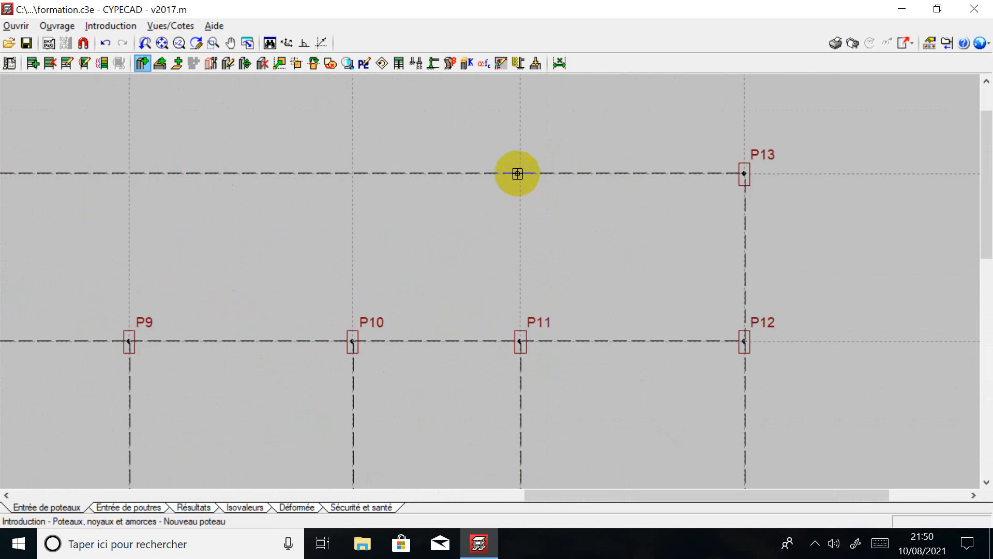
{"action": "left_click", "coordinate": [518, 173]}
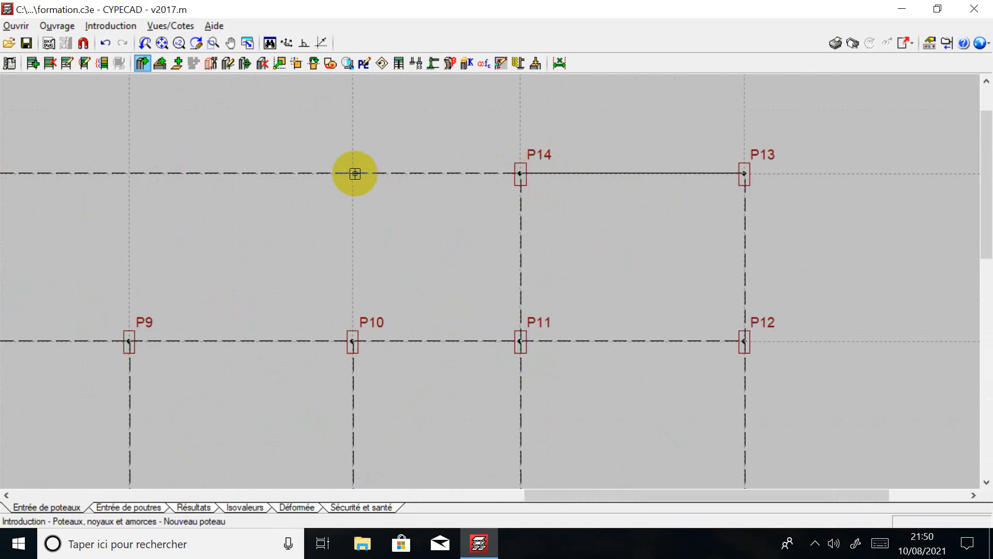
{"action": "left_click", "coordinate": [353, 173]}
Step: Place a column where the horizontal axis line through P7 crosses the vertical axis line through P2
{"action": "scroll", "coordinate": [663, 210], "scroll_direction": "down", "scroll_amount": 5}
{"action": "scroll", "coordinate": [537, 209], "scroll_direction": "up", "scroll_amount": 3}
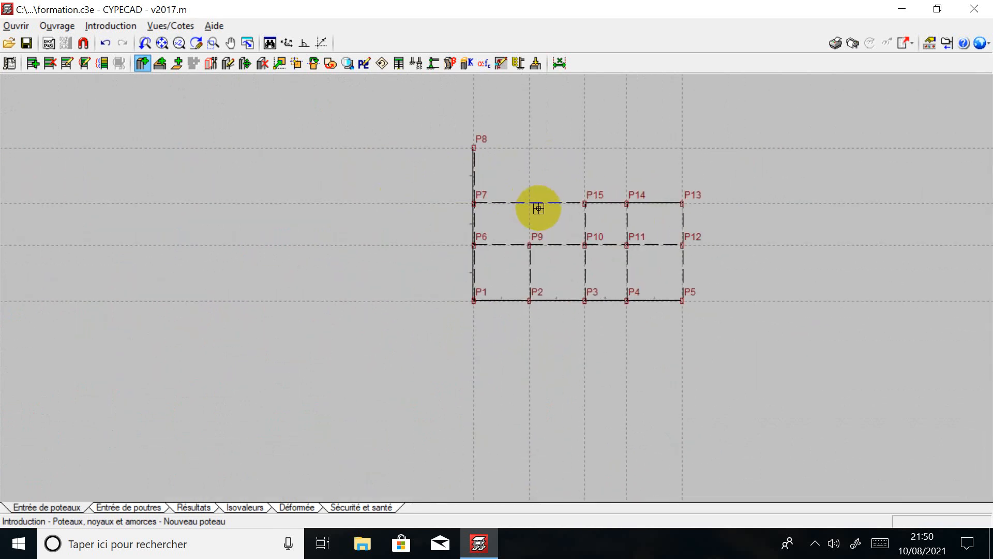
{"action": "scroll", "coordinate": [536, 203], "scroll_direction": "up", "scroll_amount": 3}
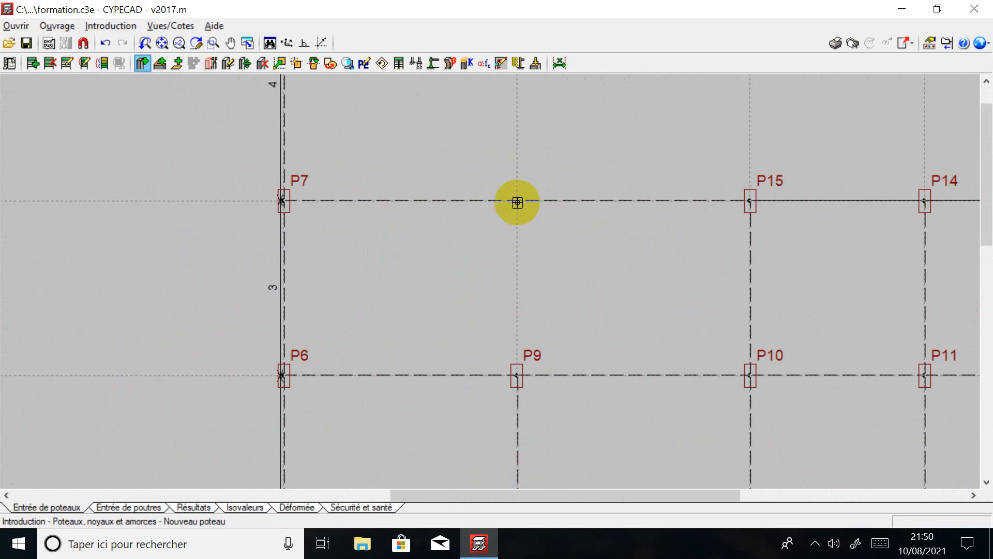
{"action": "scroll", "coordinate": [523, 206], "scroll_direction": "up", "scroll_amount": 2}
{"action": "scroll", "coordinate": [515, 197], "scroll_direction": "up", "scroll_amount": 3}
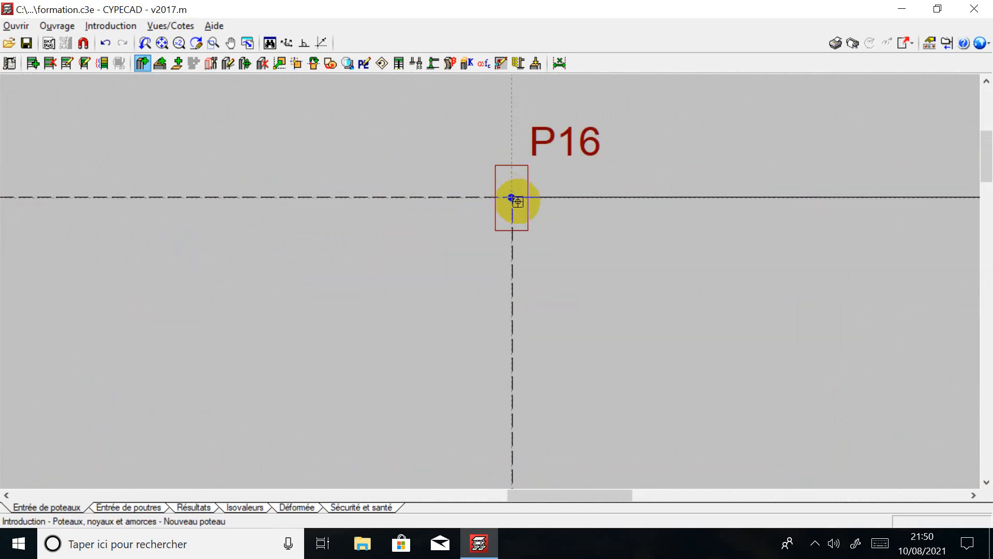
Step: Place columns where the horizontal axis line through P8 crosses the vertical axis lines through P2 and P3
{"action": "scroll", "coordinate": [517, 201], "scroll_direction": "down", "scroll_amount": 6}
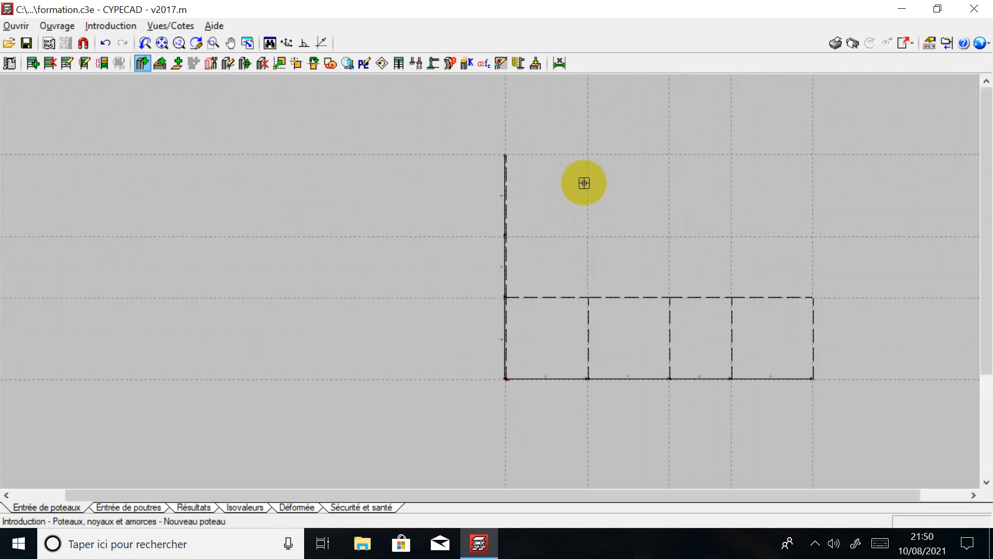
{"action": "scroll", "coordinate": [584, 182], "scroll_direction": "up", "scroll_amount": 6}
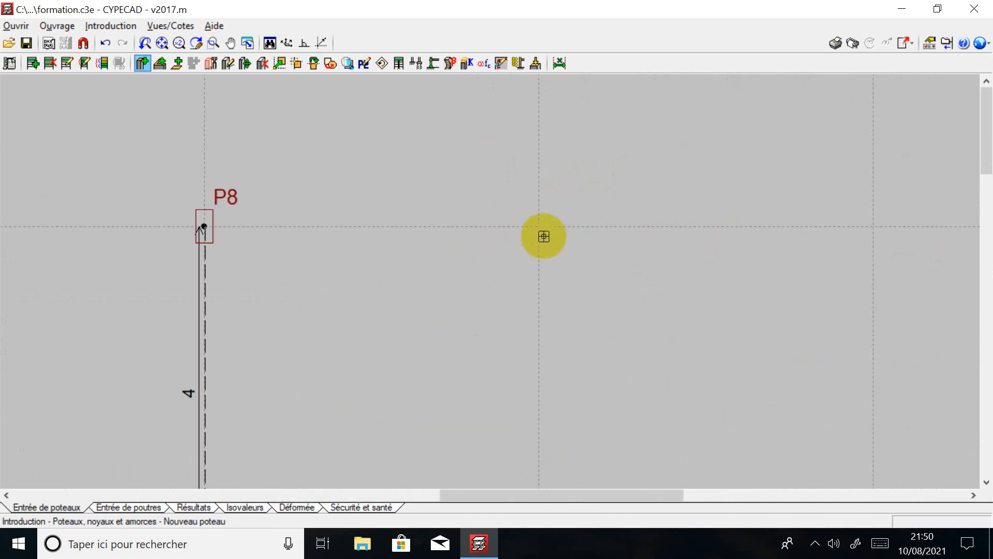
{"action": "scroll", "coordinate": [540, 226], "scroll_direction": "up", "scroll_amount": 2}
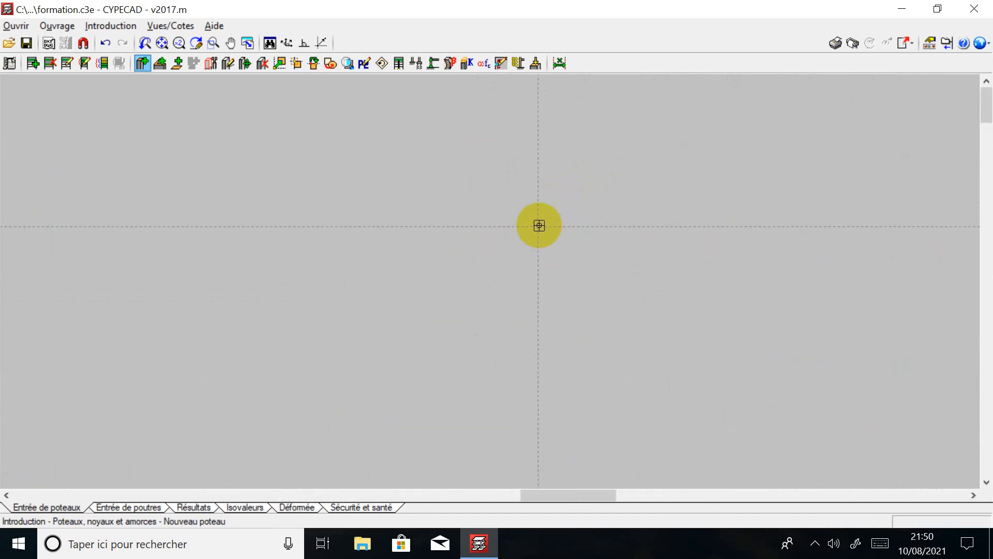
{"action": "scroll", "coordinate": [539, 226], "scroll_direction": "down", "scroll_amount": 6}
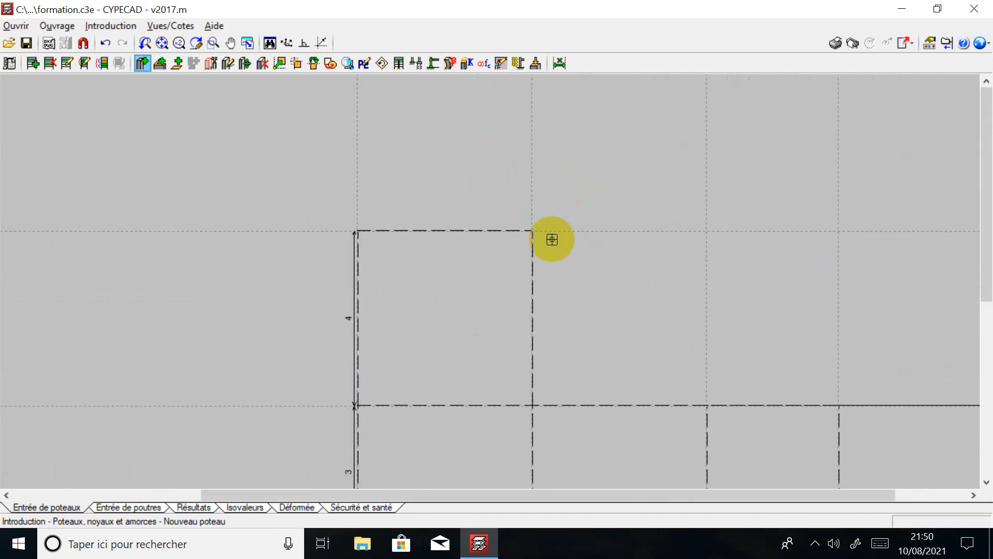
{"action": "scroll", "coordinate": [649, 234], "scroll_direction": "down", "scroll_amount": 3}
{"action": "scroll", "coordinate": [644, 228], "scroll_direction": "up", "scroll_amount": 5}
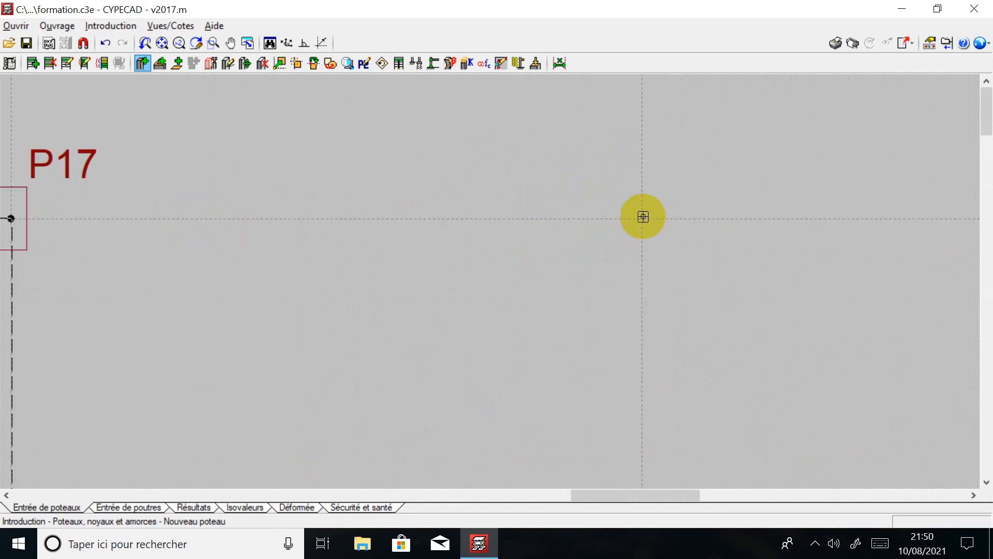
{"action": "scroll", "coordinate": [550, 231], "scroll_direction": "down", "scroll_amount": 5}
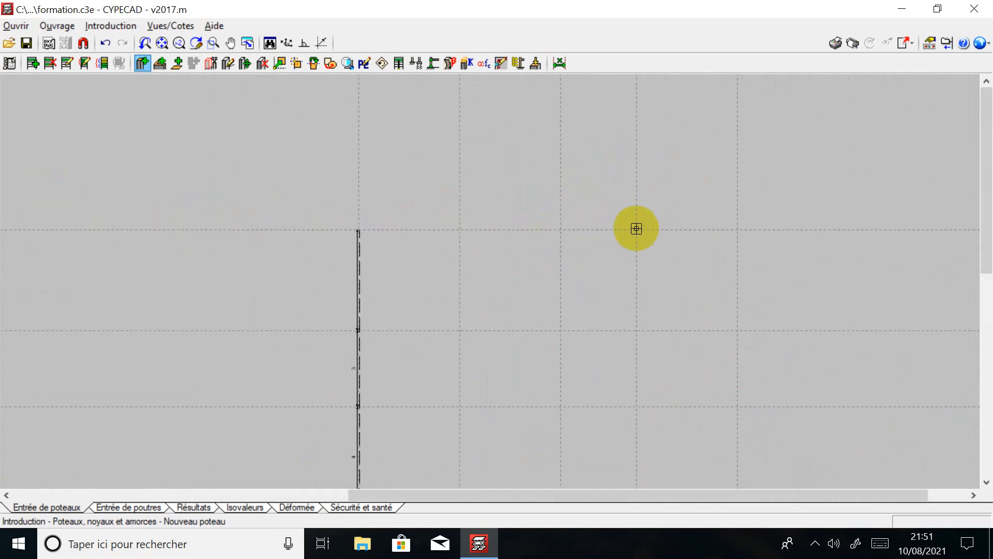
Step: Place columns where the horizontal axis line through P8 crosses the vertical axis lines through P4 and P5
{"action": "scroll", "coordinate": [635, 230], "scroll_direction": "up", "scroll_amount": 2}
{"action": "scroll", "coordinate": [635, 229], "scroll_direction": "up", "scroll_amount": 2}
{"action": "scroll", "coordinate": [543, 226], "scroll_direction": "down", "scroll_amount": 4}
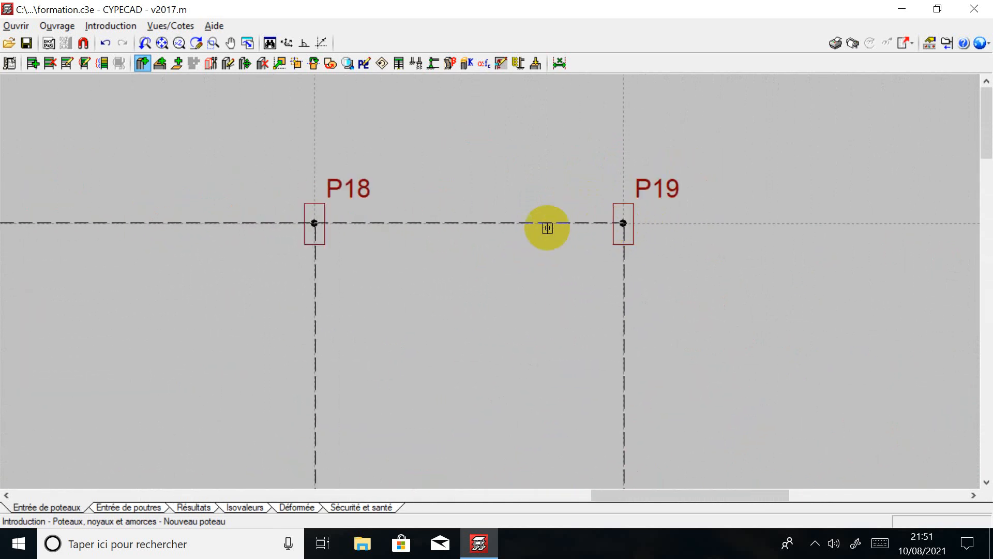
{"action": "scroll", "coordinate": [672, 223], "scroll_direction": "up", "scroll_amount": 4}
{"action": "scroll", "coordinate": [680, 227], "scroll_direction": "up", "scroll_amount": 2}
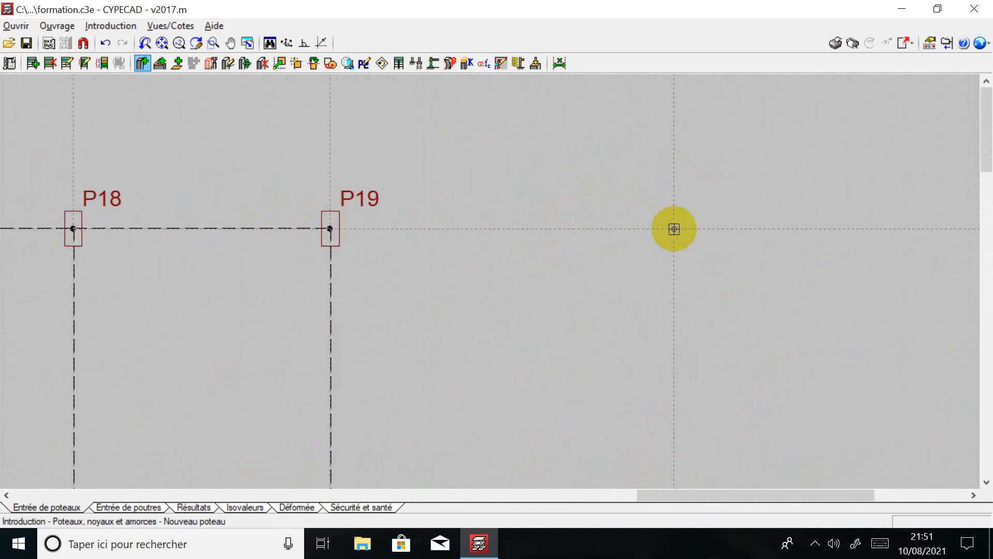
{"action": "scroll", "coordinate": [673, 227], "scroll_direction": "down", "scroll_amount": 6}
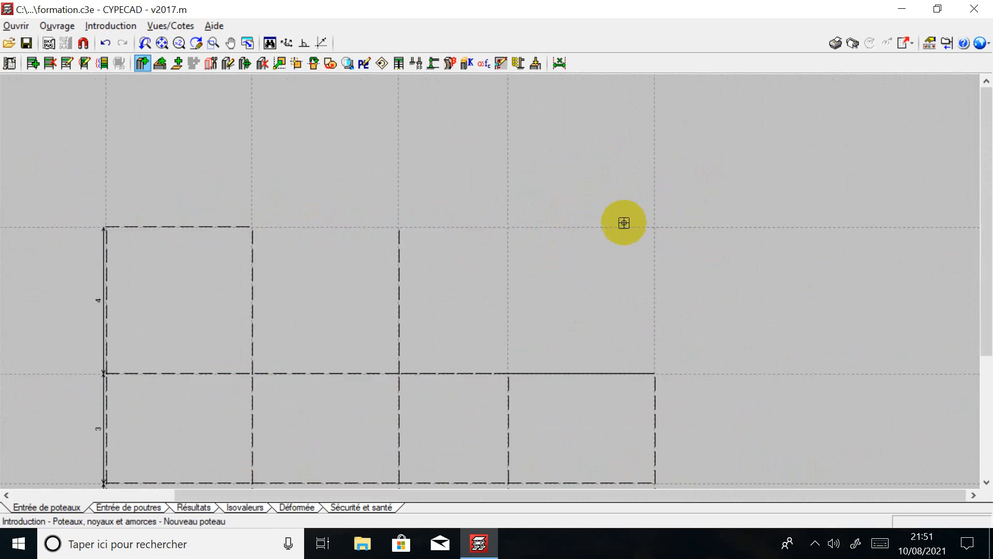
Step: Examine the complete column grid from P1 to P20 and the dimensioned spacings between its axis lines
{"action": "scroll", "coordinate": [548, 315], "scroll_direction": "up", "scroll_amount": 3}
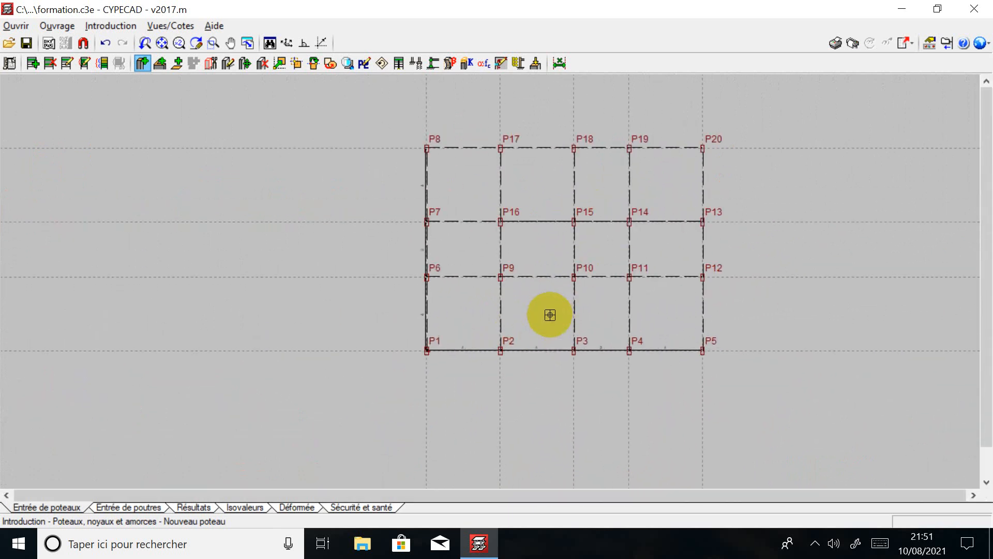
{"action": "scroll", "coordinate": [436, 356], "scroll_direction": "up", "scroll_amount": 1}
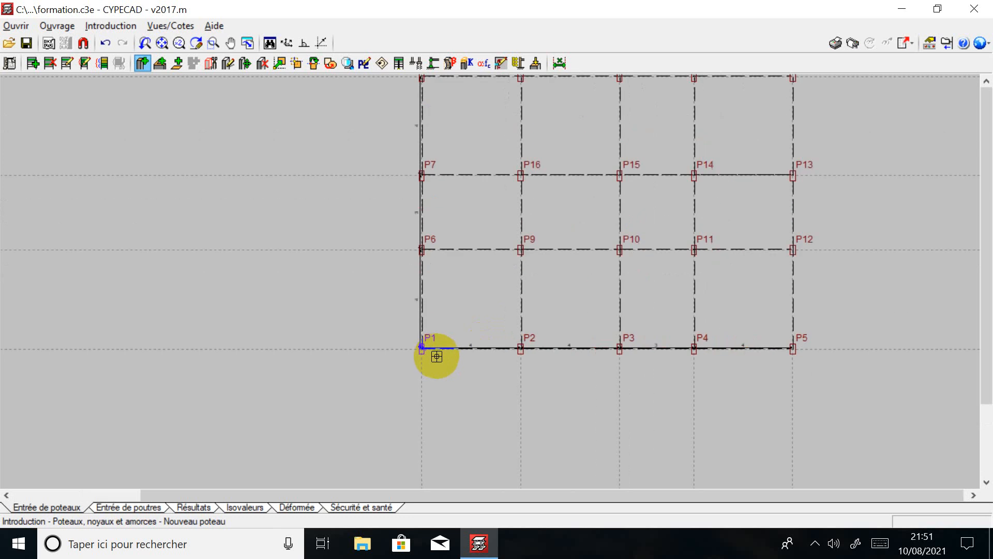
{"action": "scroll", "coordinate": [443, 355], "scroll_direction": "up", "scroll_amount": 1}
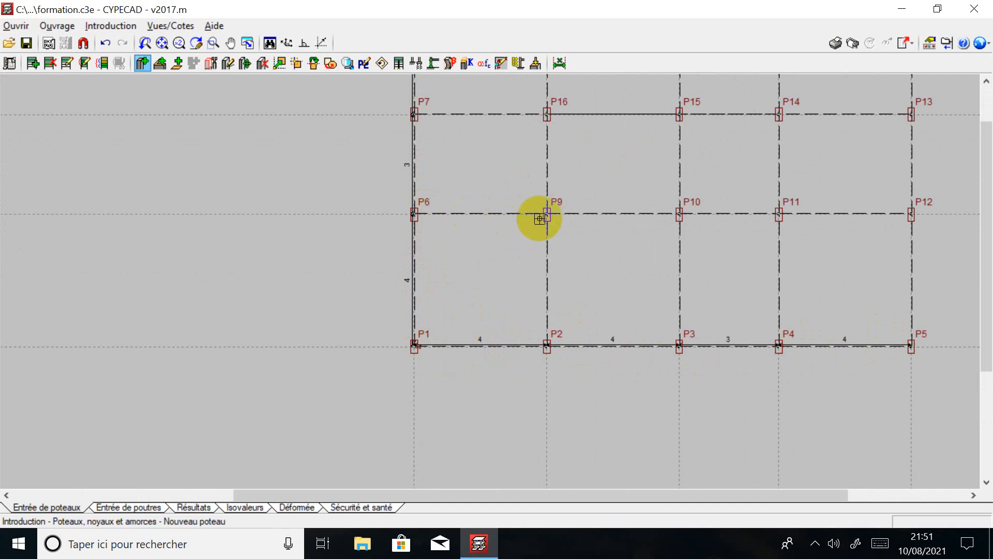
{"action": "middle_click_drag", "start_coordinate": [539, 217], "coordinate": [480, 351]}
{"action": "scroll", "coordinate": [484, 357], "scroll_direction": "up", "scroll_amount": 2}
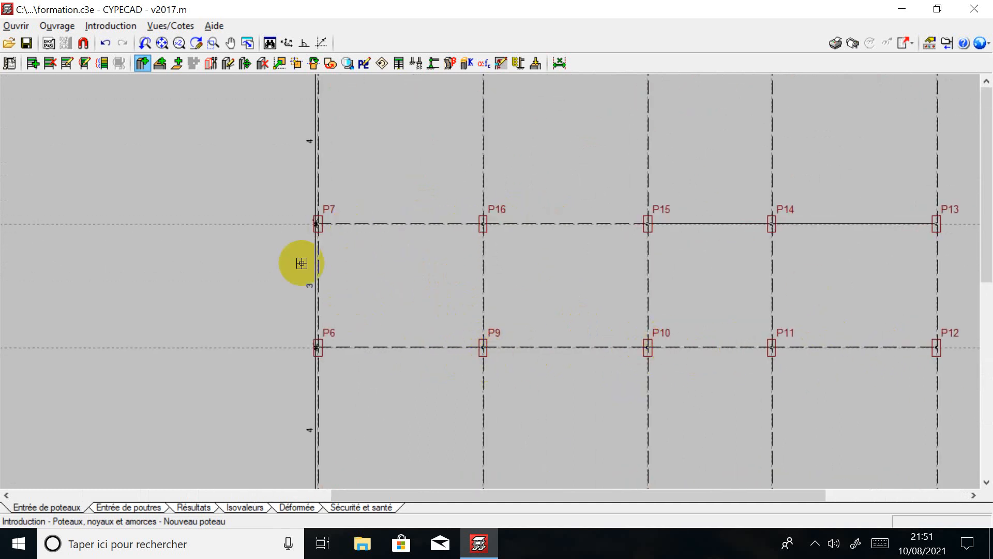
{"action": "scroll", "coordinate": [399, 284], "scroll_direction": "down", "scroll_amount": 4}
{"action": "scroll", "coordinate": [545, 282], "scroll_direction": "up", "scroll_amount": 1}
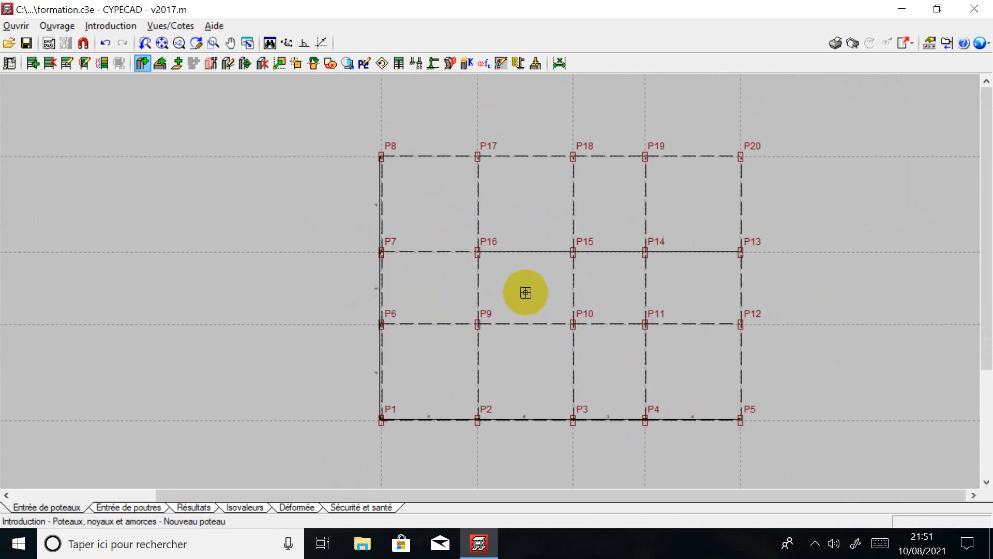
{"action": "scroll", "coordinate": [377, 344], "scroll_direction": "up", "scroll_amount": 1}
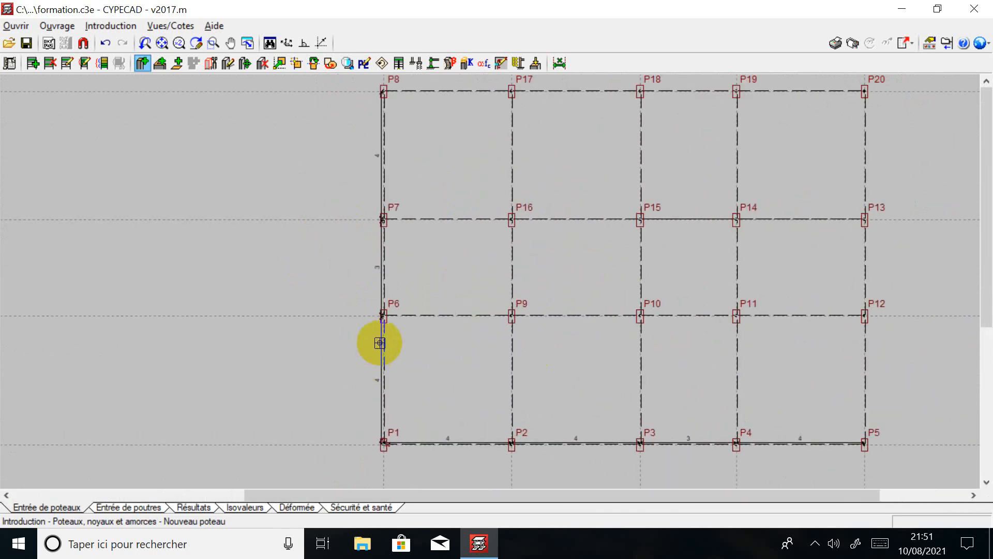
{"action": "scroll", "coordinate": [381, 343], "scroll_direction": "down", "scroll_amount": 2}
{"action": "scroll", "coordinate": [381, 393], "scroll_direction": "up", "scroll_amount": 2}
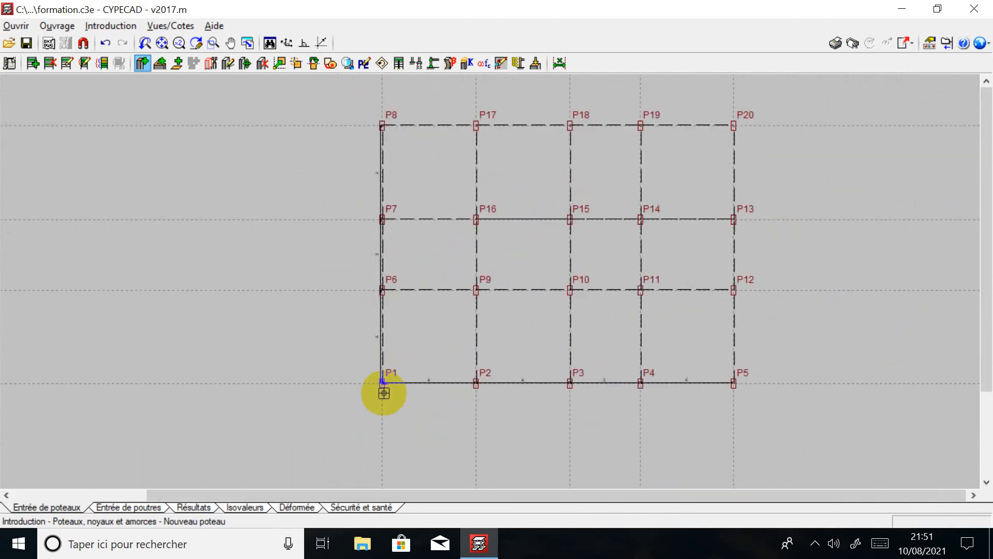
{"action": "scroll", "coordinate": [383, 387], "scroll_direction": "up", "scroll_amount": 1}
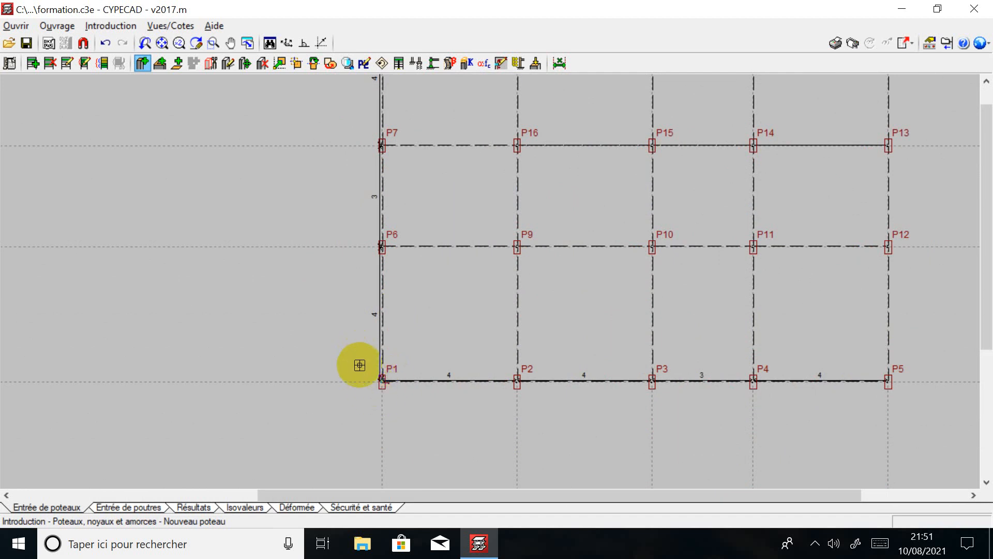
{"action": "scroll", "coordinate": [448, 359], "scroll_direction": "down", "scroll_amount": 5}
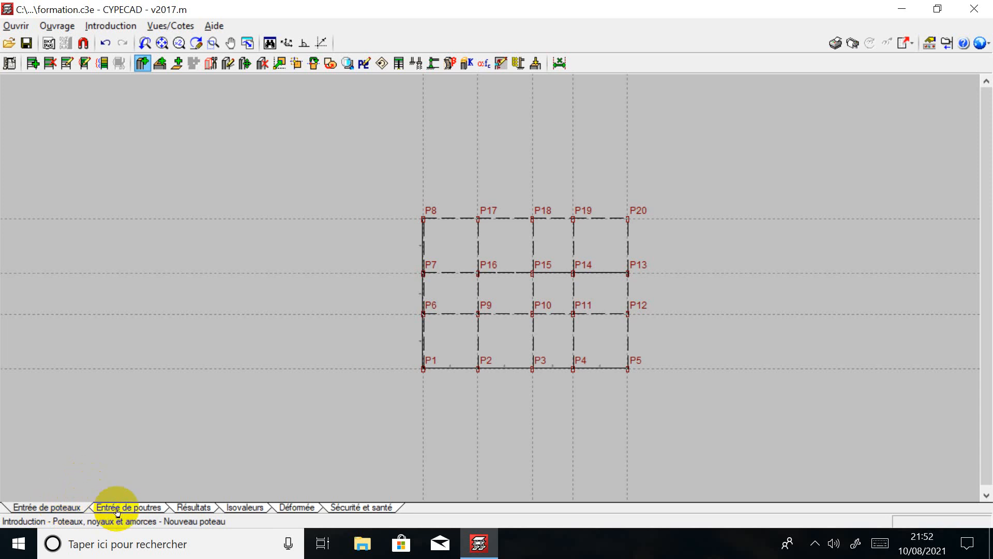
Step: Switch to beam entry and examine the column layout and section labels on the Fondation level
{"action": "left_click", "coordinate": [134, 510]}
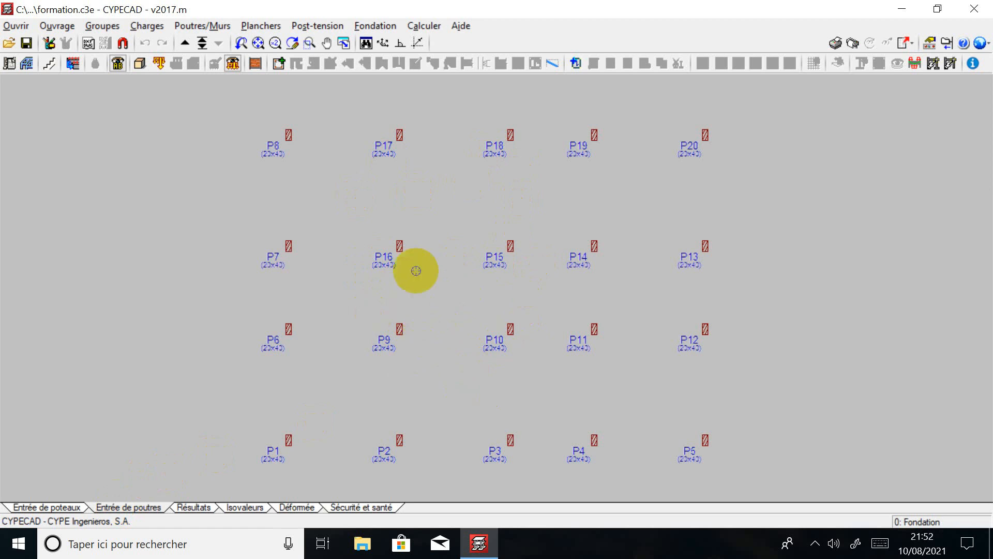
{"action": "scroll", "coordinate": [399, 258], "scroll_direction": "up", "scroll_amount": 2}
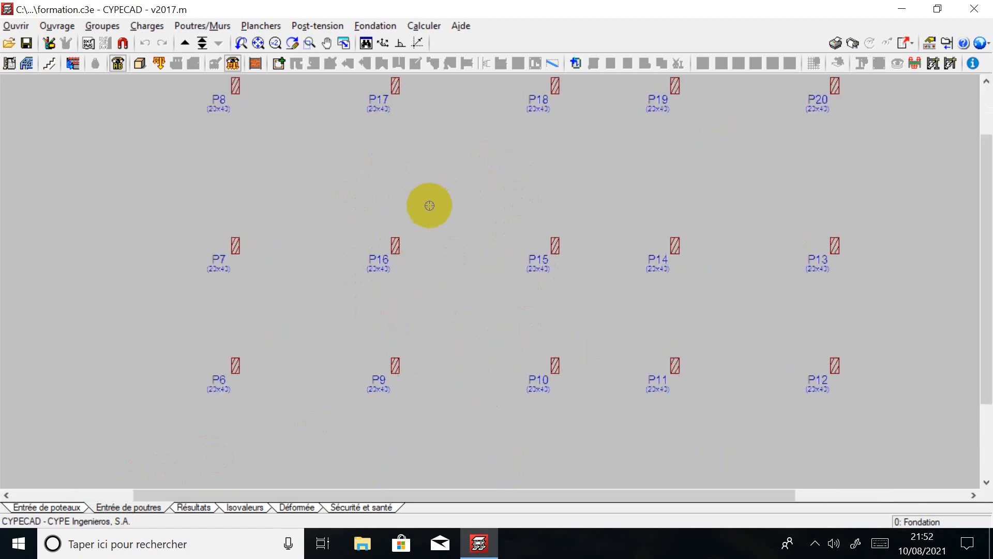
{"action": "scroll", "coordinate": [421, 207], "scroll_direction": "up", "scroll_amount": 1}
{"action": "scroll", "coordinate": [416, 264], "scroll_direction": "down", "scroll_amount": 3}
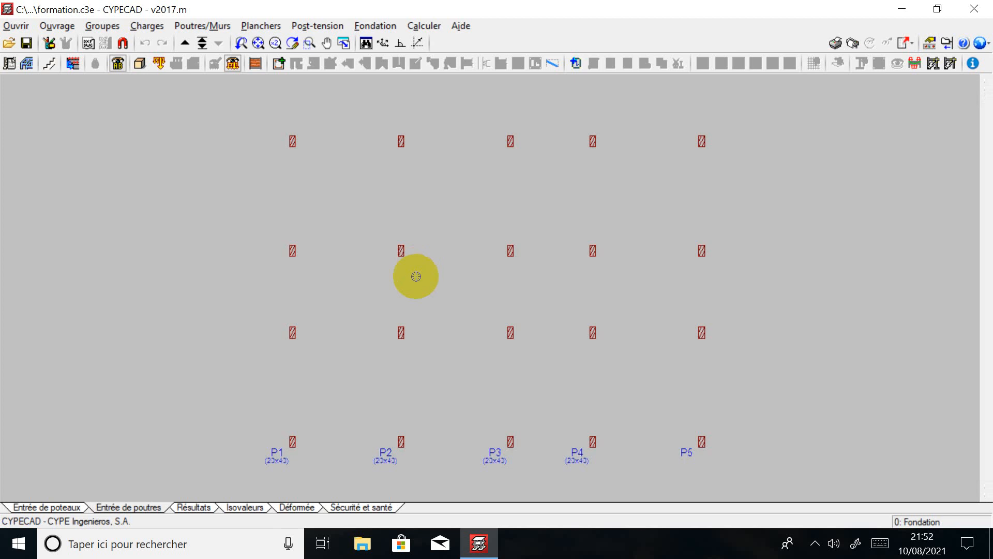
{"action": "scroll", "coordinate": [402, 381], "scroll_direction": "up", "scroll_amount": 2}
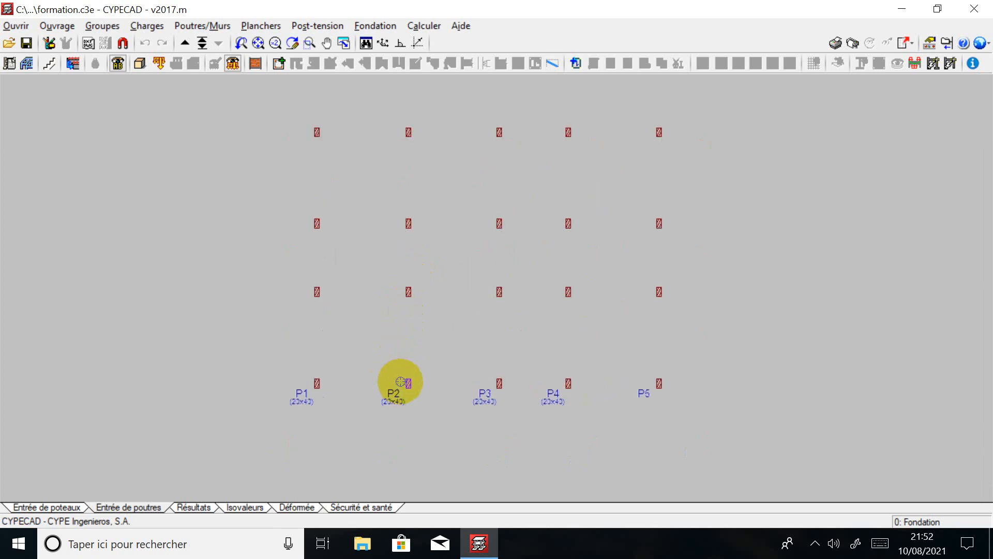
{"action": "scroll", "coordinate": [384, 391], "scroll_direction": "down", "scroll_amount": 1}
{"action": "scroll", "coordinate": [426, 377], "scroll_direction": "up", "scroll_amount": 1}
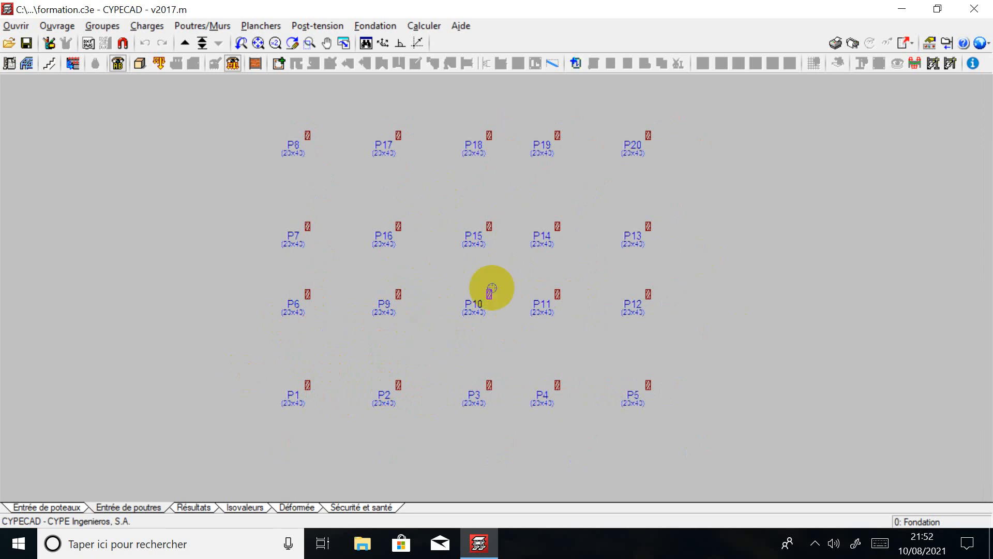
Step: Display the 3D view of the building and rotate the model to inspect the columns
{"action": "left_click", "coordinate": [140, 65]}
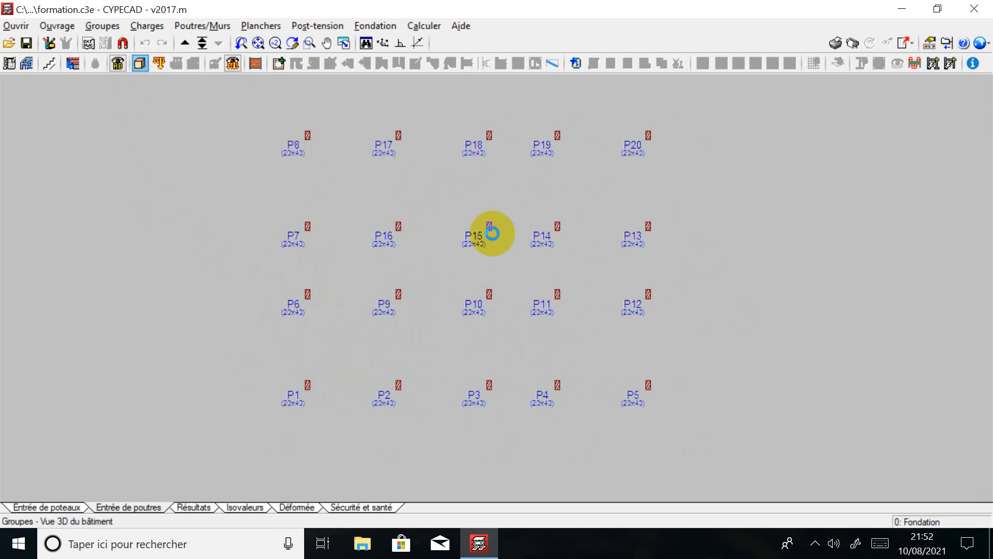
{"action": "left_click", "coordinate": [492, 231]}
{"action": "left_click_drag", "start_coordinate": [448, 333], "coordinate": [523, 316]}
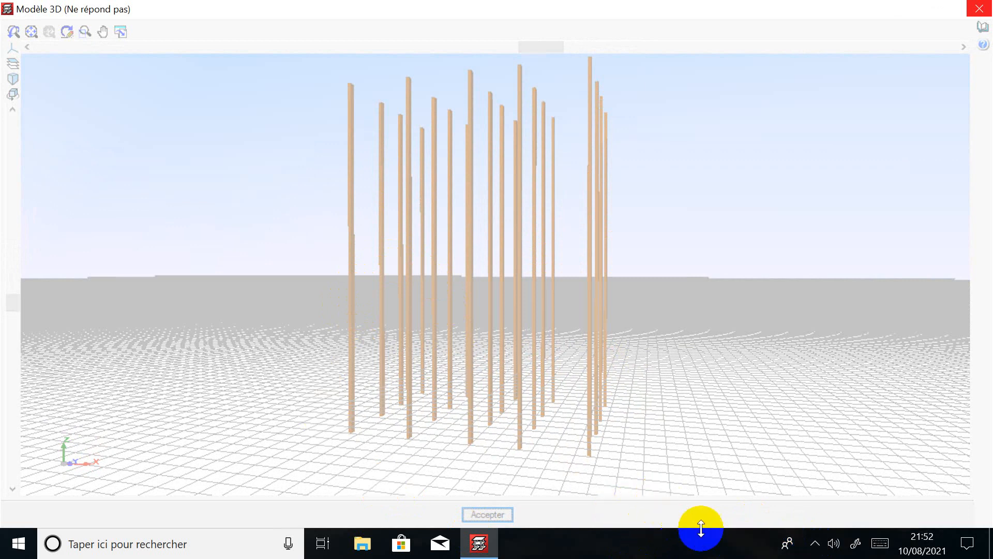
{"action": "left_click", "coordinate": [816, 545]}
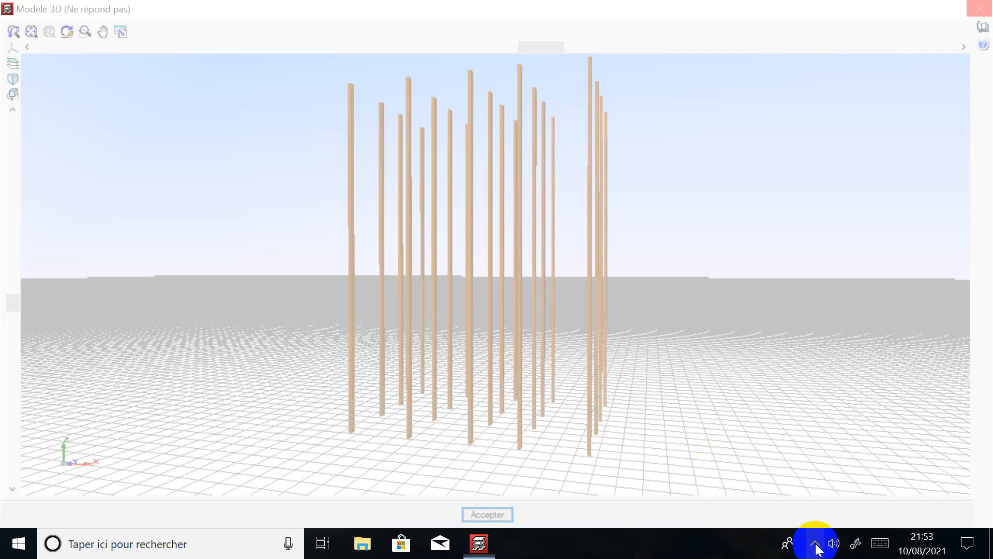